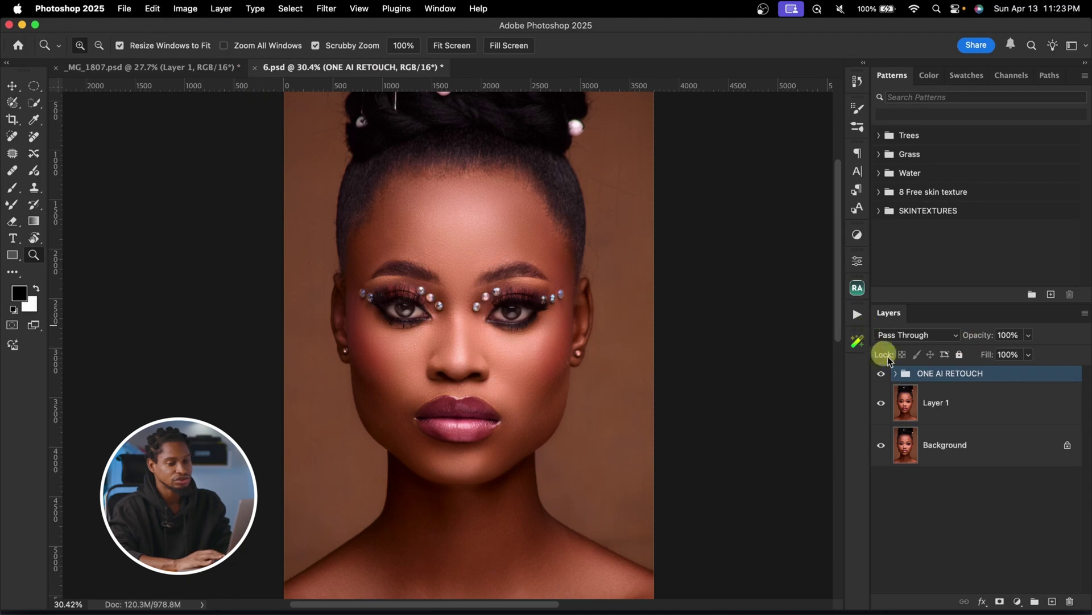
# Delete the ONE AI RETOUCH layer group and run the ONE CLICK RETOUCH action again on Layer 1
pyautogui.click(882, 374)
pyautogui.click(881, 375)
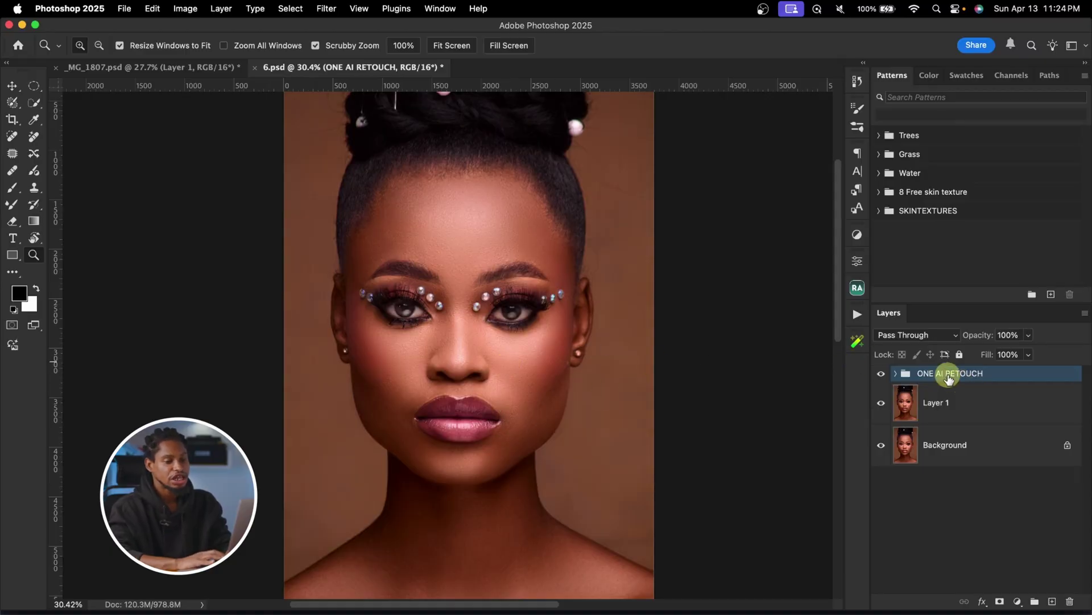
pyautogui.press('Delete')
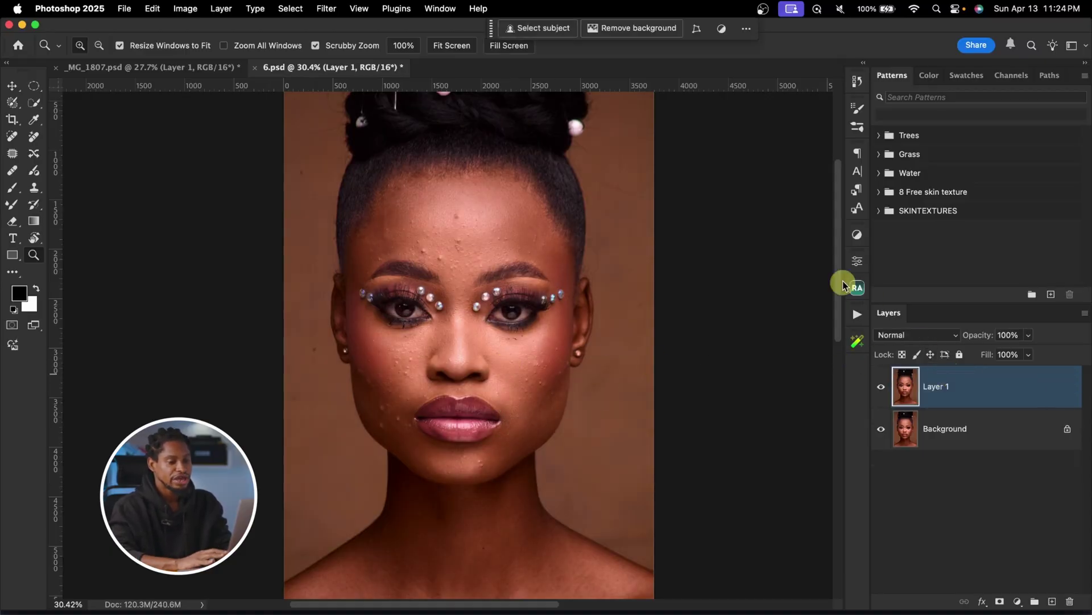
pyautogui.click(858, 314)
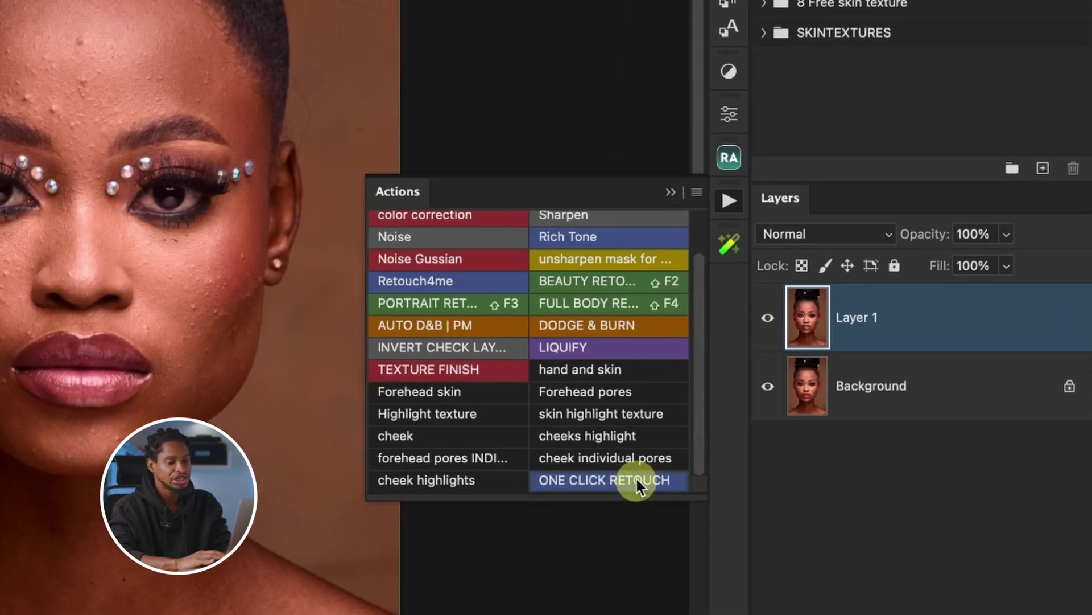
pyautogui.click(799, 486)
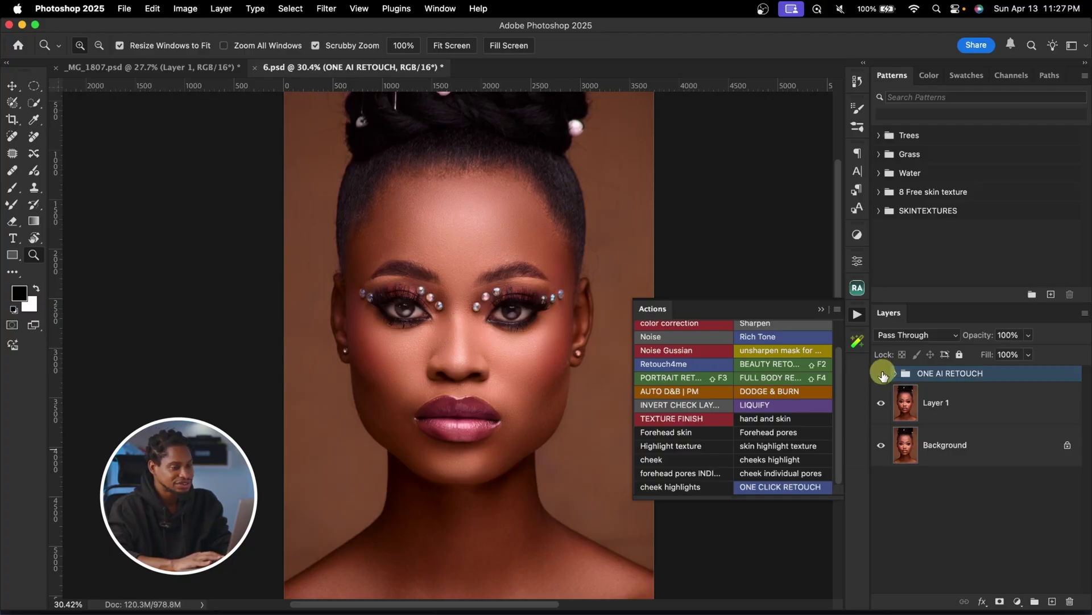
# Compare the face with and without the ONE AI RETOUCH group, both at full view and up close
pyautogui.click(882, 374)
pyautogui.click(883, 373)
pyautogui.moveTo(520, 358); pyautogui.dragTo(542, 361)
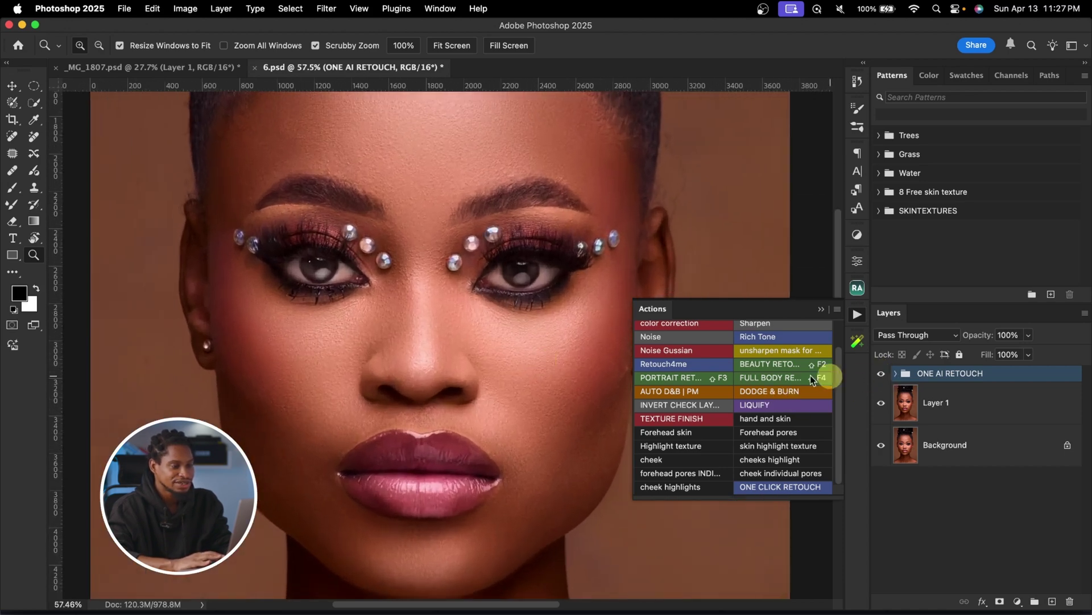
pyautogui.scroll(3, 598, 420)
pyautogui.click(882, 374)
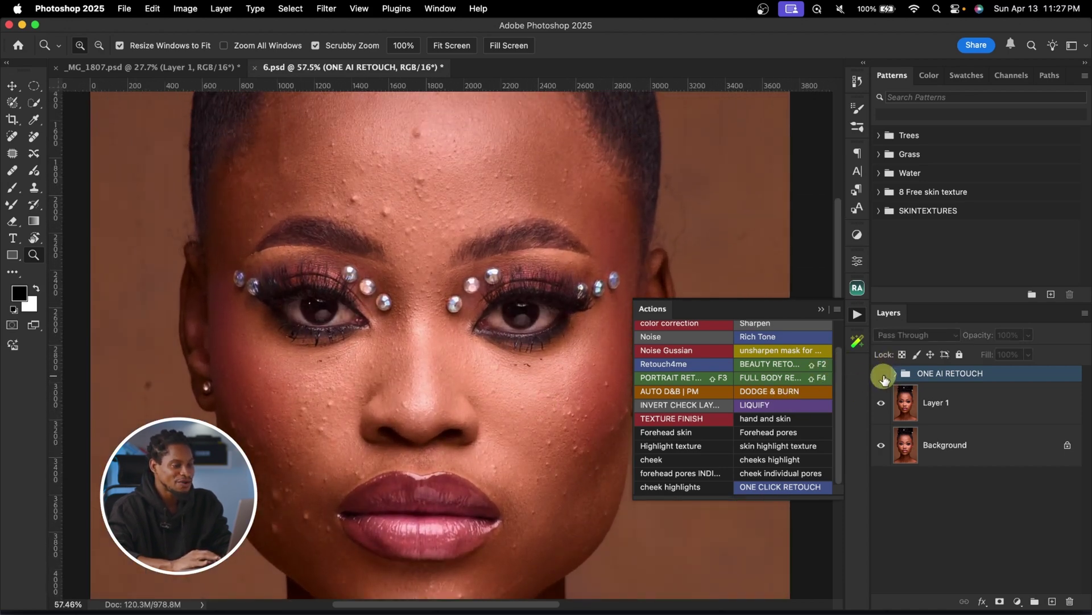
pyautogui.click(882, 374)
pyautogui.moveTo(463, 434); pyautogui.dragTo(454, 282)
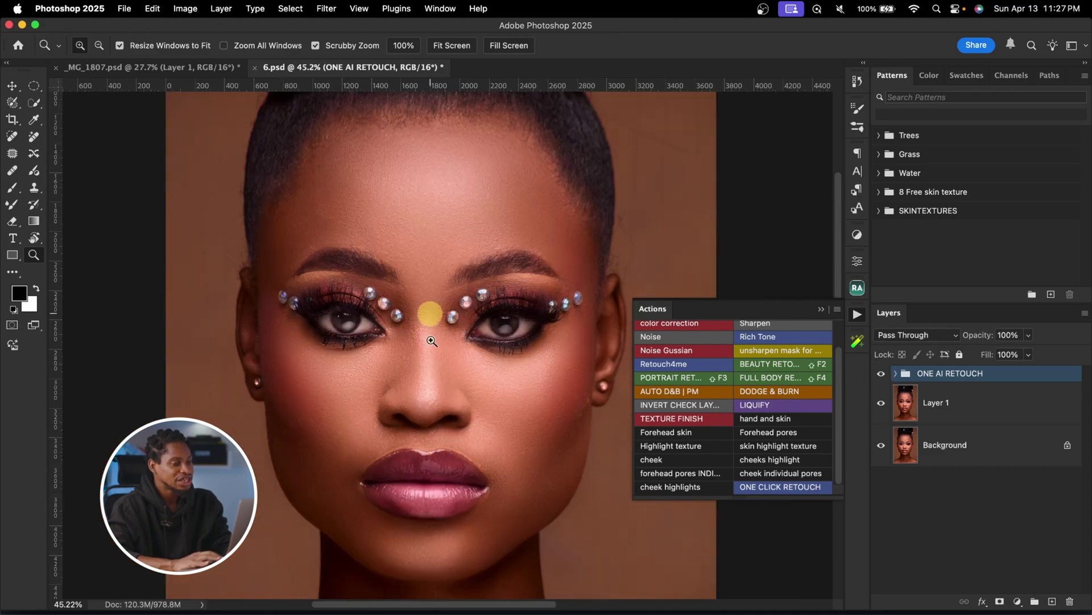
pyautogui.moveTo(462, 335); pyautogui.dragTo(473, 365)
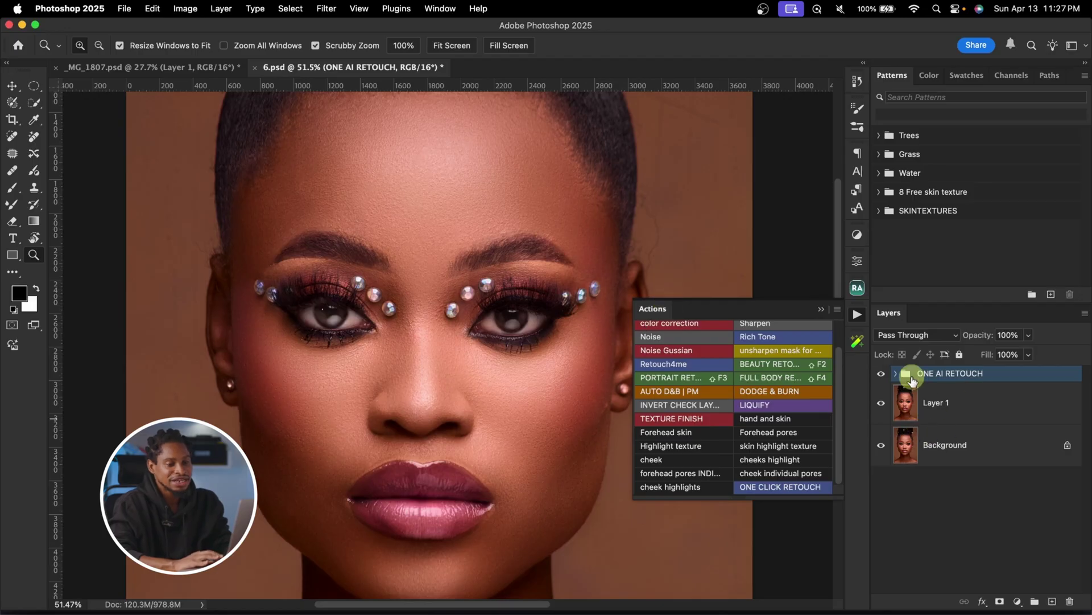
# Expand the ONE AI RETOUCH group and hide all the layers inside it, from make up down to HEAL
pyautogui.click(898, 375)
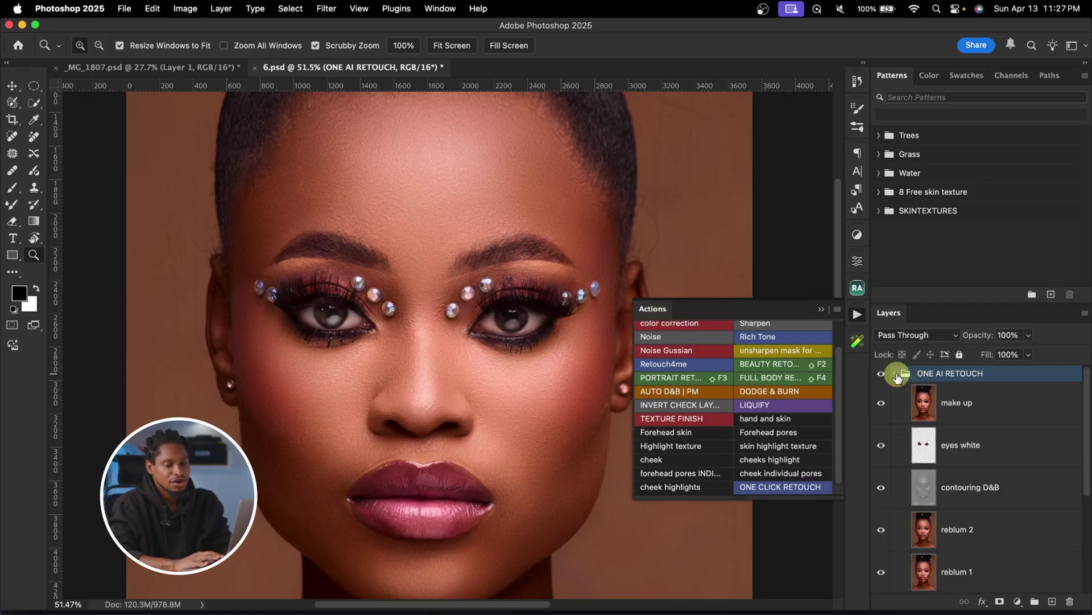
pyautogui.click(883, 402)
pyautogui.moveTo(882, 488)
pyautogui.mouseDown()
pyautogui.moveTo(883, 576)
pyautogui.moveTo(883, 450)
pyautogui.mouseUp()
pyautogui.click(883, 451)
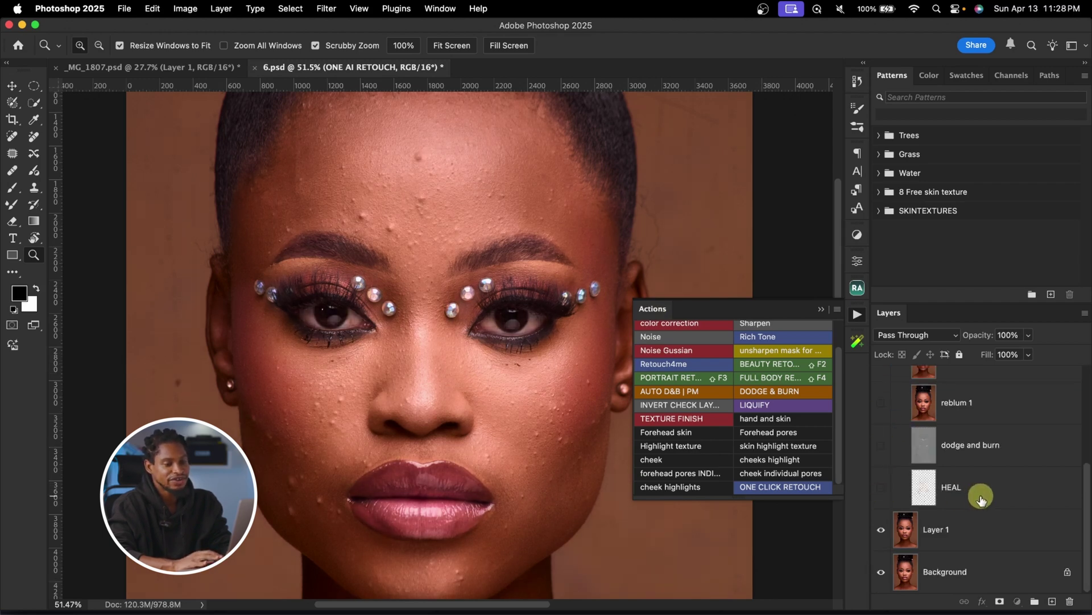
# Select the HEAL layer, collapse the list of actions and make the HEAL layer visible
pyautogui.click(981, 500)
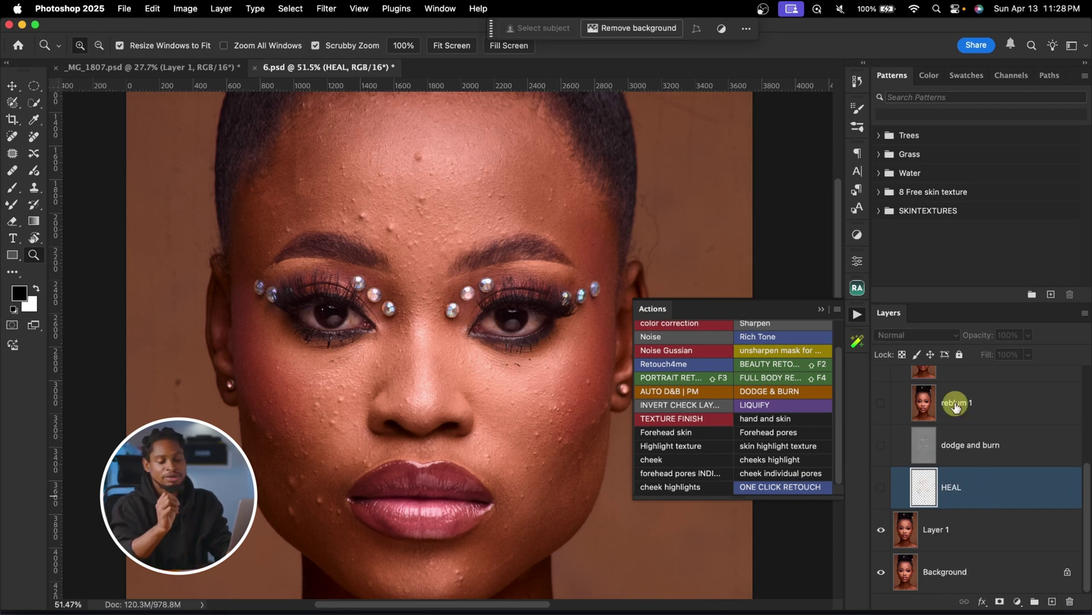
pyautogui.moveTo(377, 234); pyautogui.dragTo(694, 274)
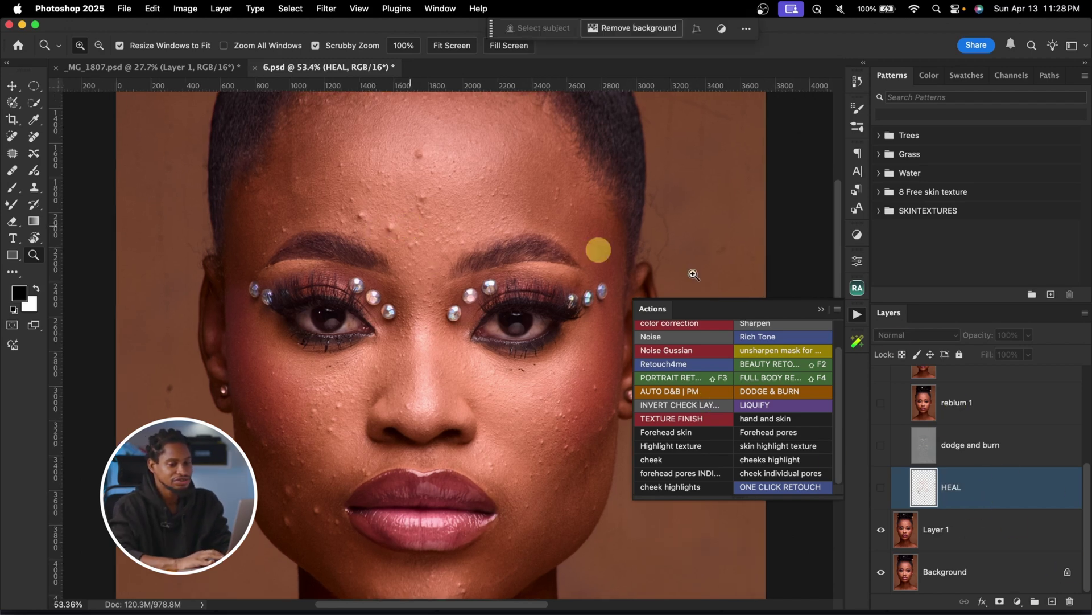
pyautogui.click(821, 309)
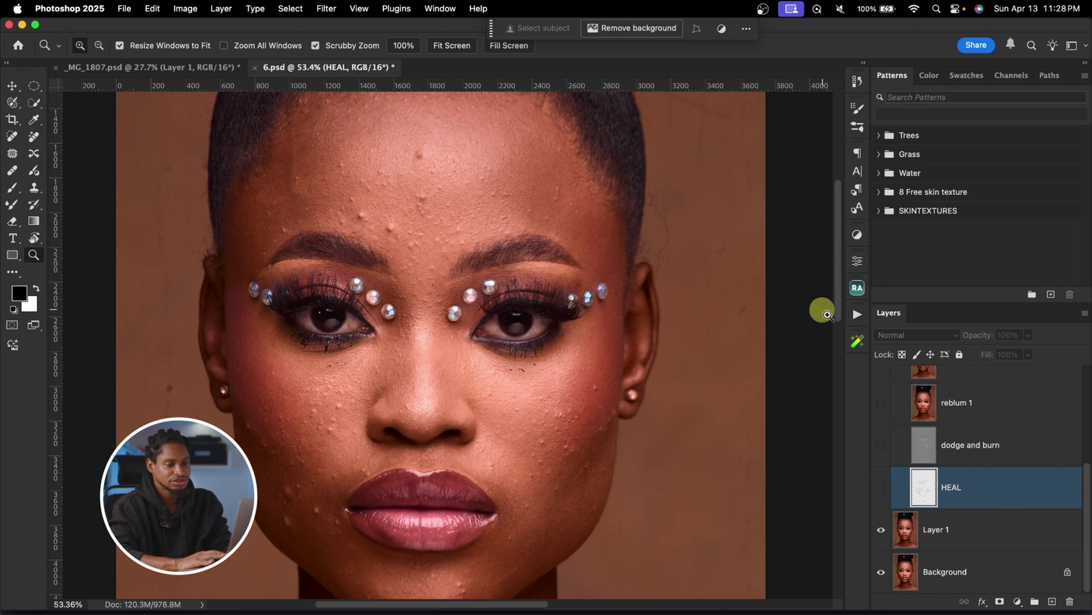
pyautogui.click(881, 487)
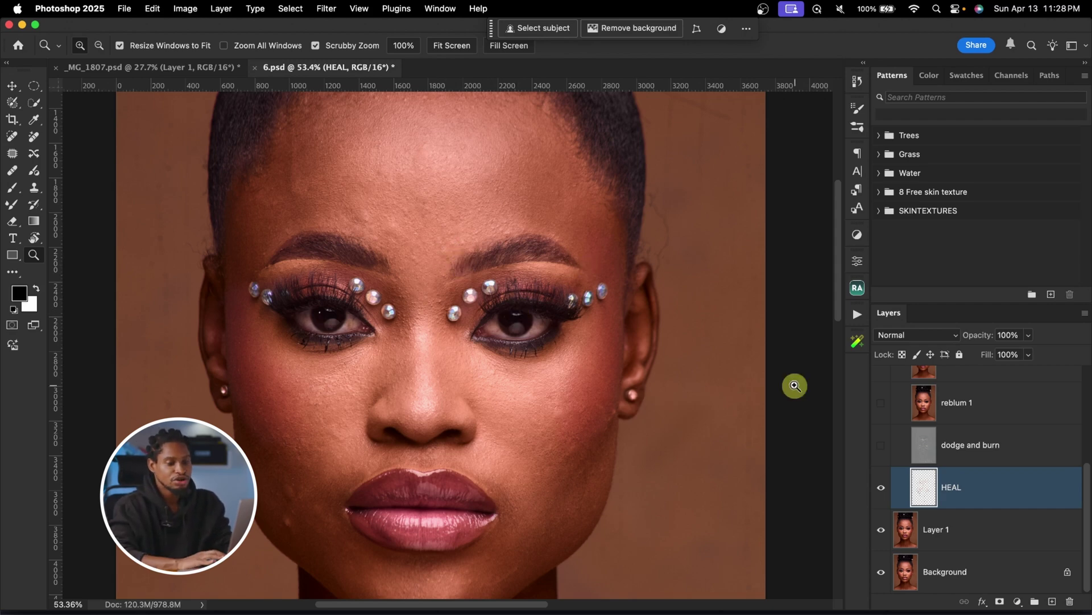
# Select the dodge and burn layer and make it visible above HEAL
pyautogui.click(958, 444)
pyautogui.moveTo(922, 445); pyautogui.dragTo(950, 459)
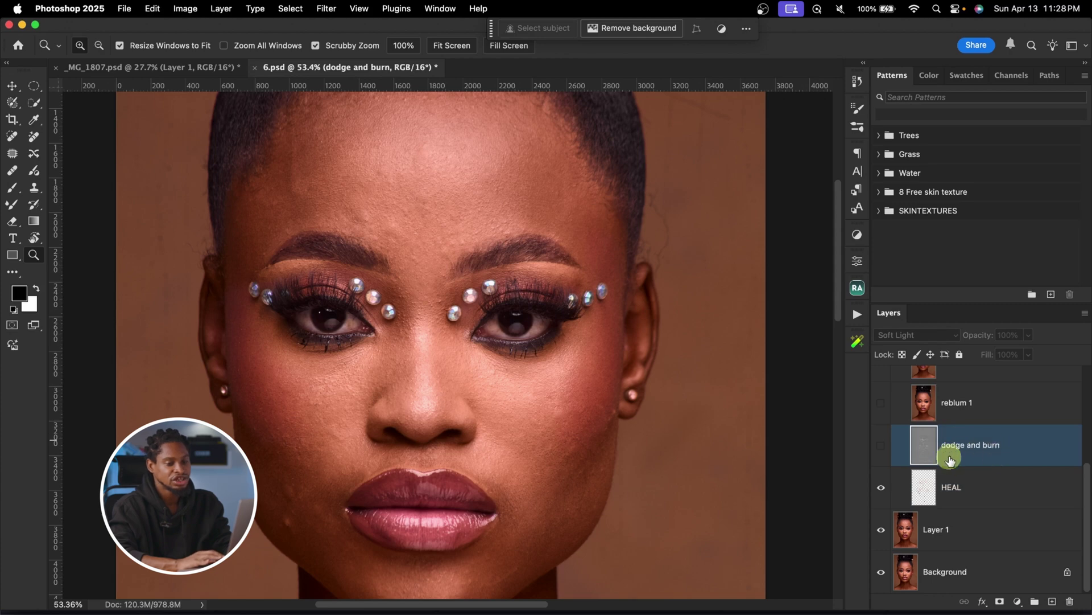
pyautogui.click(880, 445)
# Make the reblum 1 and reblum 2 layers visible, selecting each one in turn
pyautogui.scroll(2, 1012, 445)
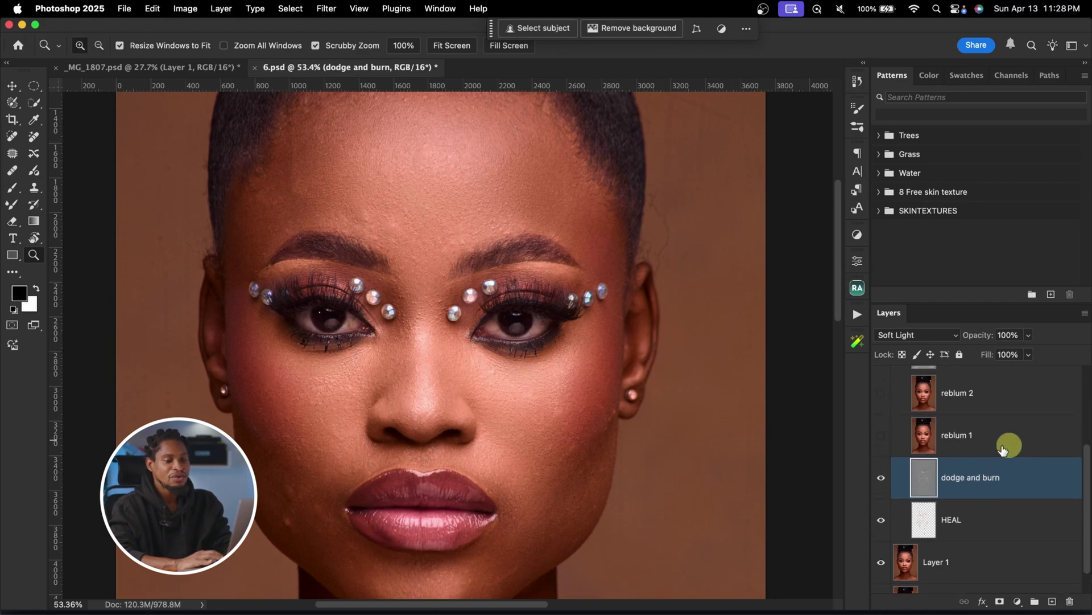
pyautogui.click(1005, 448)
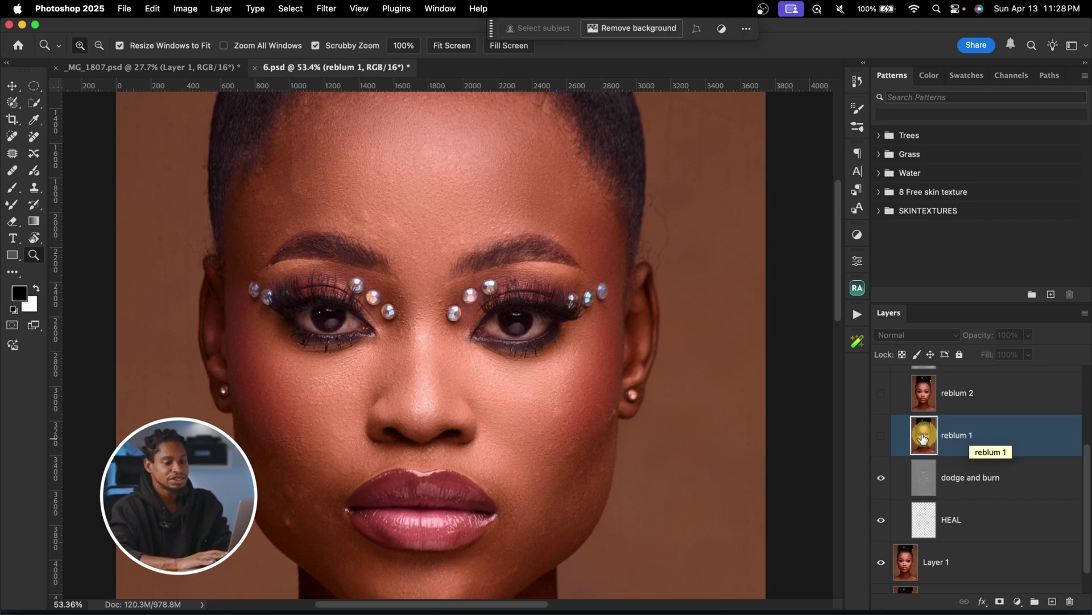
pyautogui.click(882, 436)
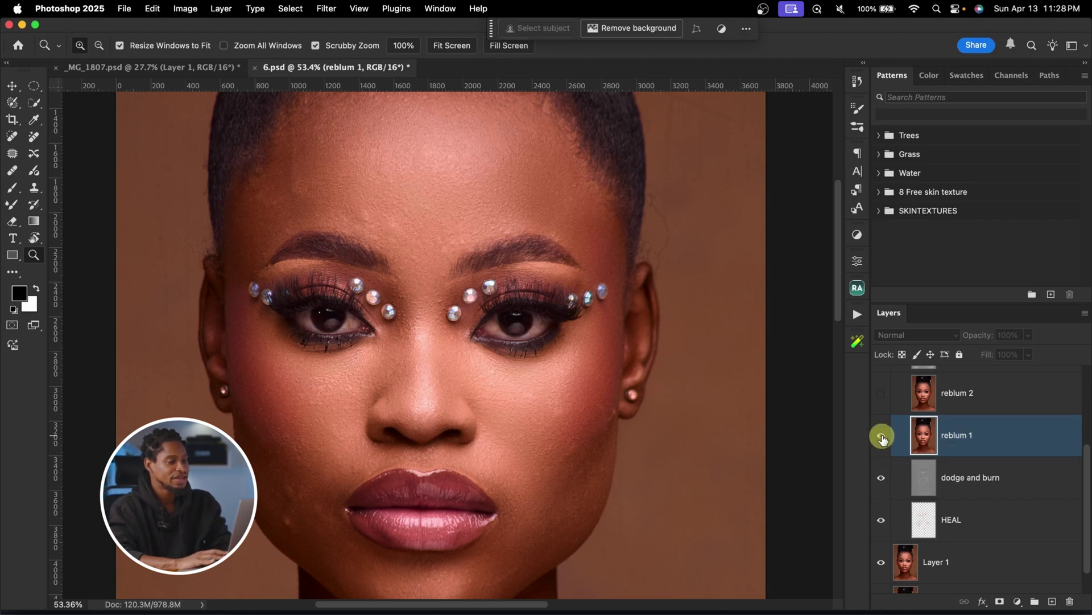
pyautogui.moveTo(651, 391); pyautogui.dragTo(623, 391)
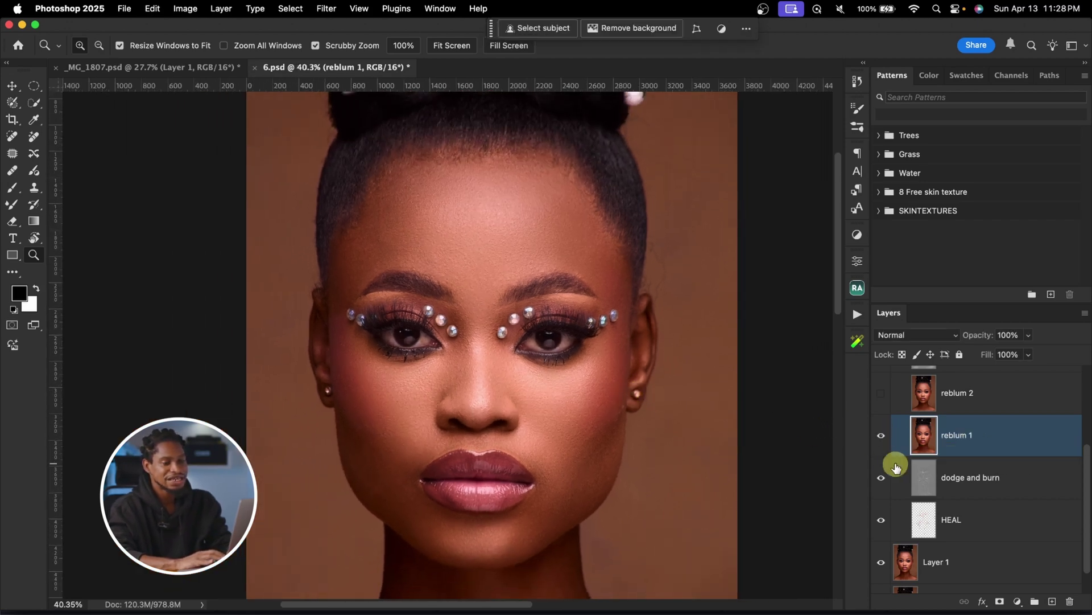
pyautogui.click(957, 405)
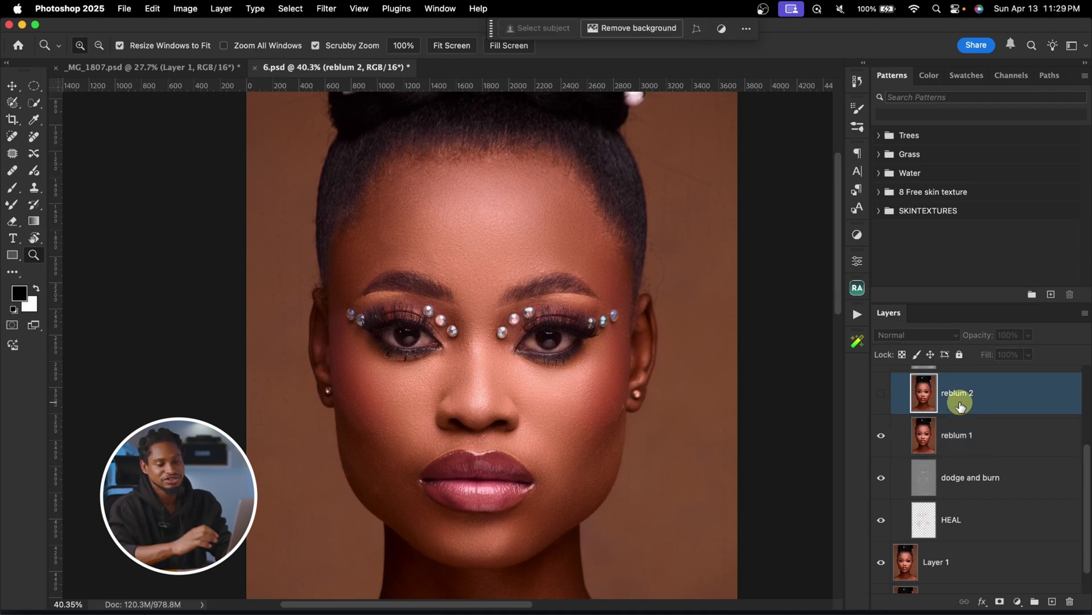
pyautogui.click(881, 394)
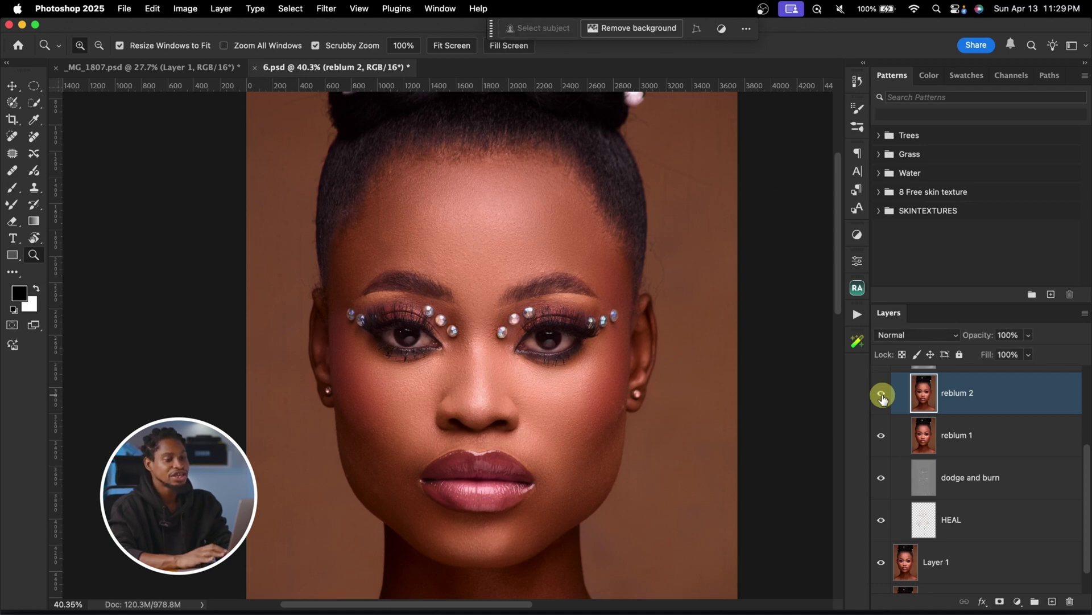
# Show the contouring D&B layer, compare its effect on and off, and set its opacity to 71%
pyautogui.scroll(2, 1039, 466)
pyautogui.scroll(1, 1038, 466)
pyautogui.click(993, 435)
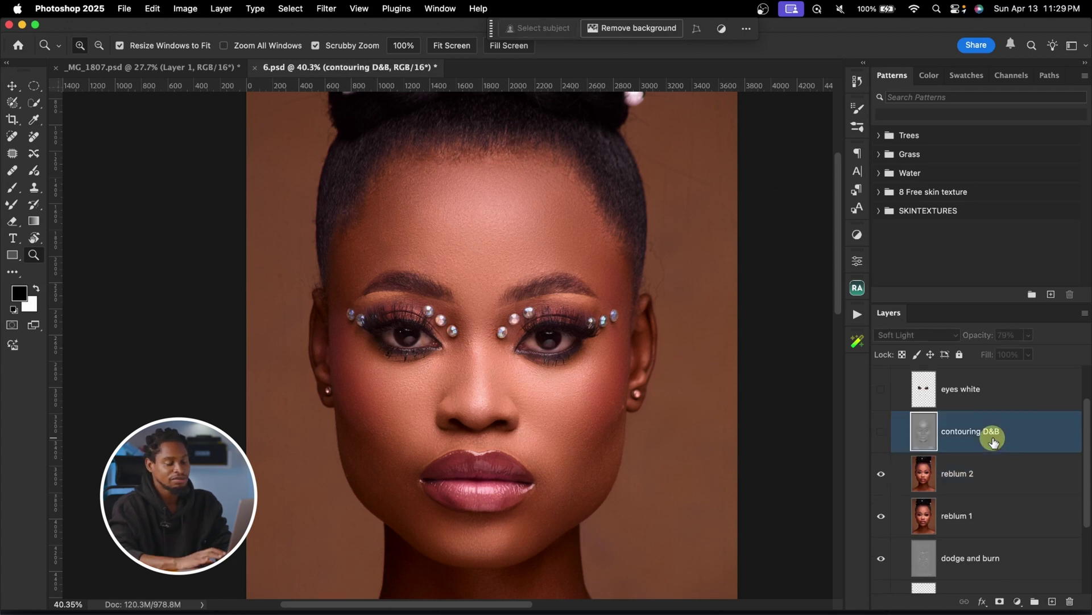
pyautogui.click(882, 433)
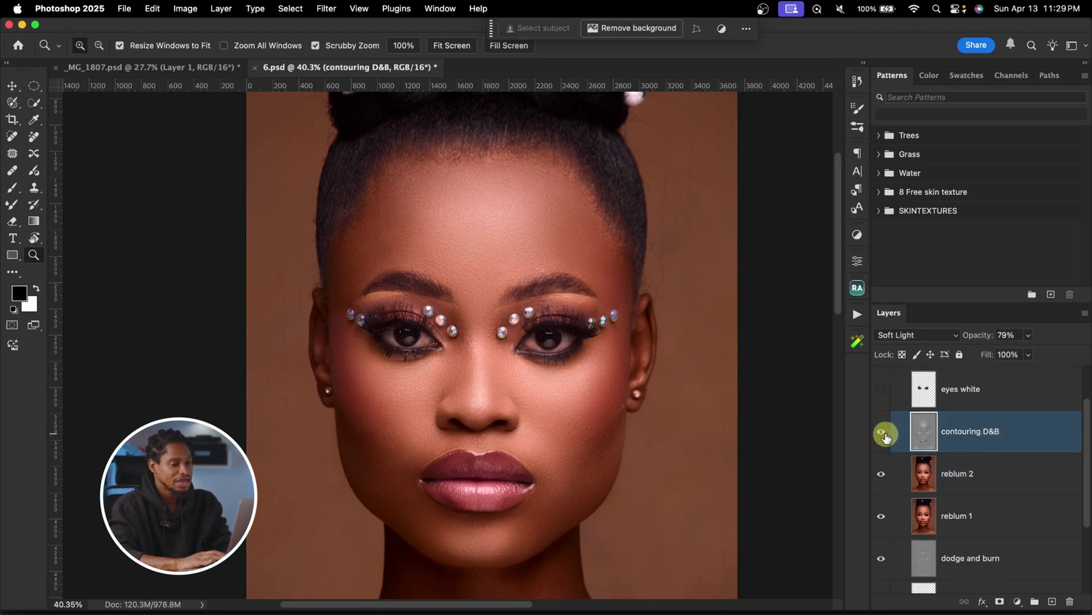
pyautogui.click(886, 437)
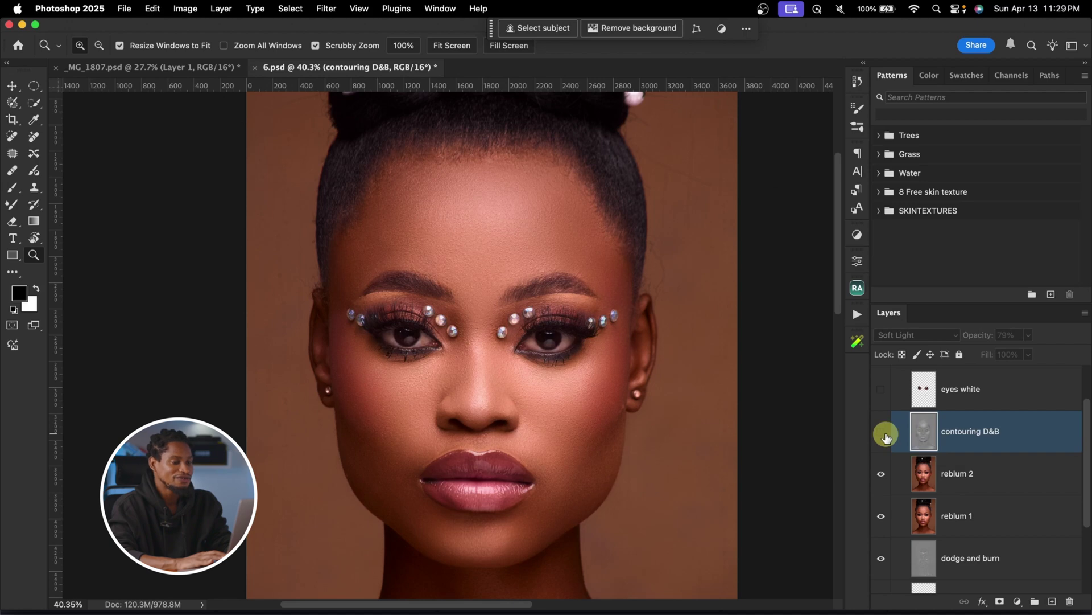
pyautogui.click(886, 437)
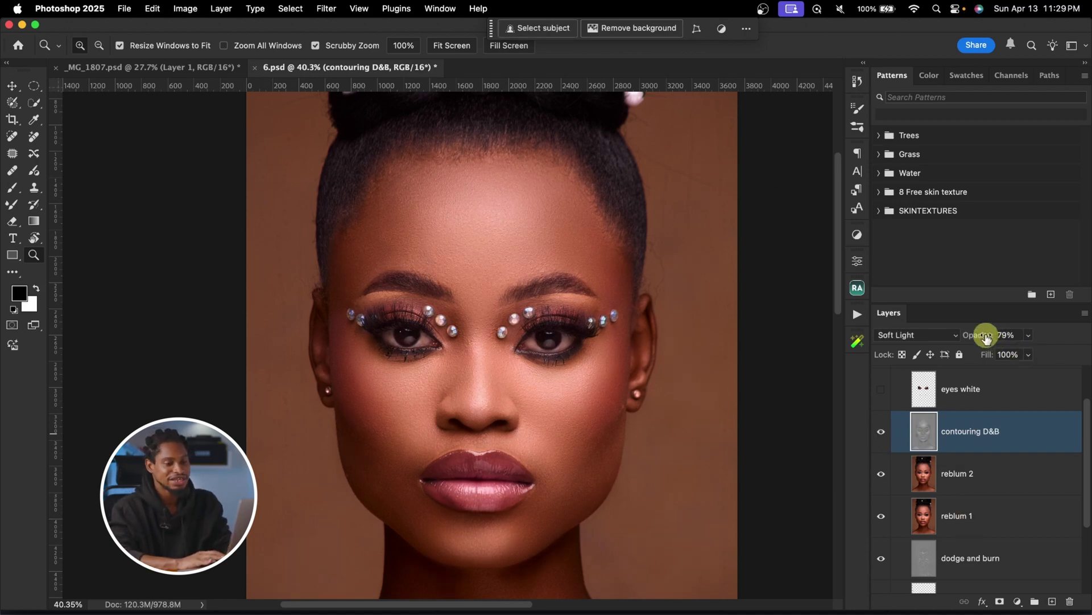
pyautogui.moveTo(977, 338); pyautogui.dragTo(973, 338)
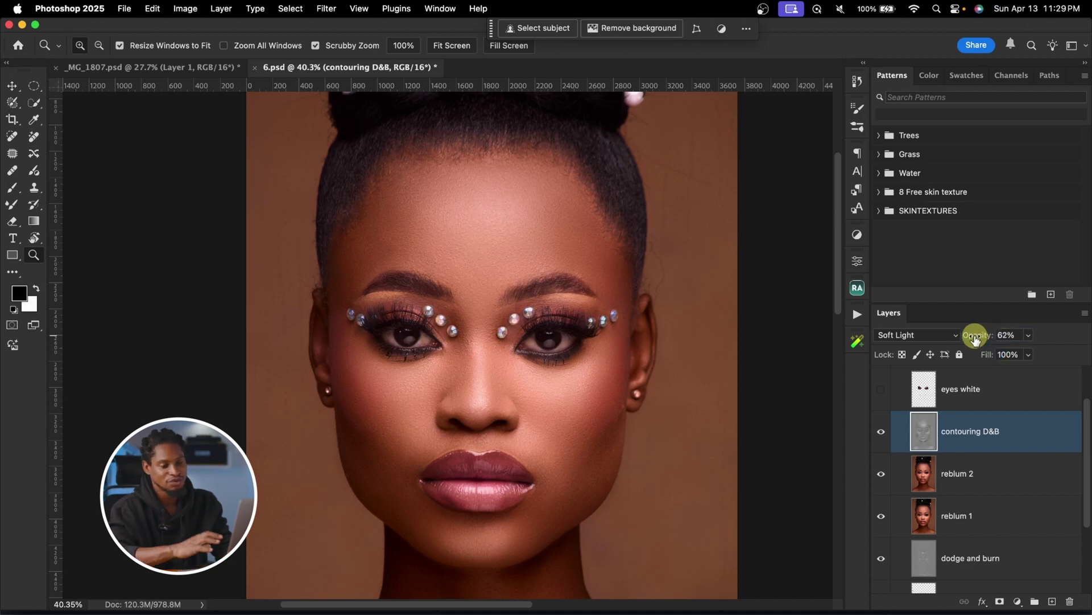
pyautogui.click(957, 443)
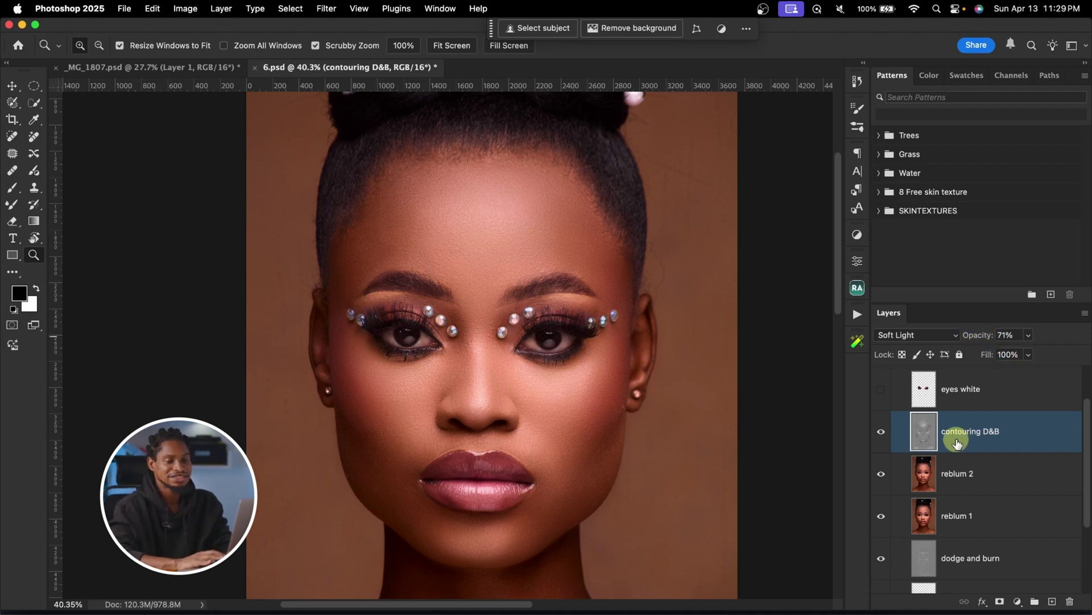
# Compare the eyes up close with and without the eyes white layer, leaving the layer visible
pyautogui.scroll(3, 990, 427)
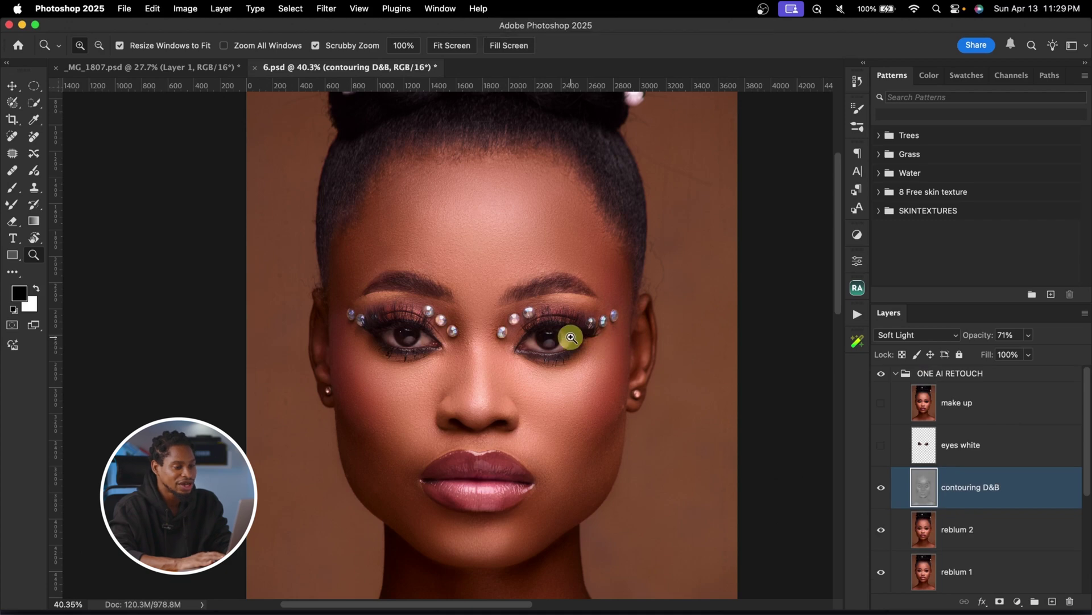
pyautogui.moveTo(569, 336); pyautogui.dragTo(620, 338)
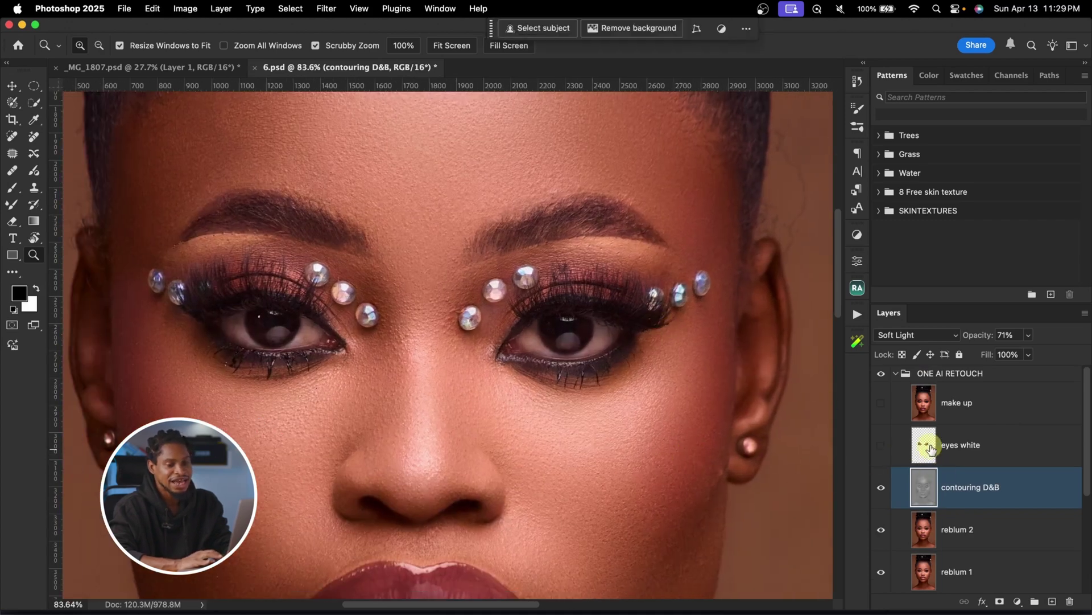
pyautogui.click(882, 450)
pyautogui.click(882, 450)
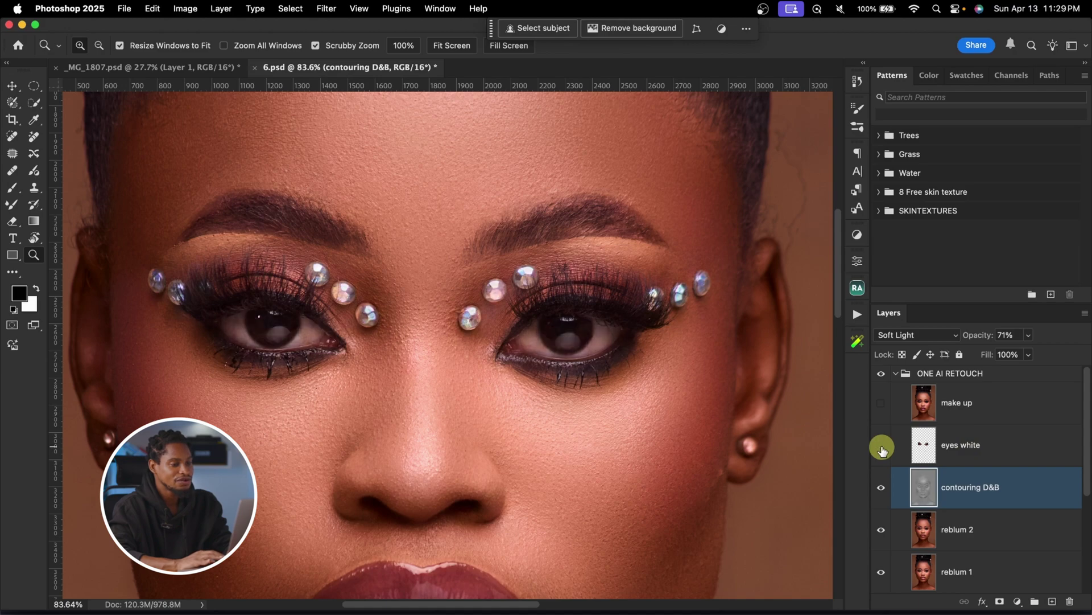
pyautogui.click(882, 449)
pyautogui.click(882, 450)
pyautogui.click(882, 450)
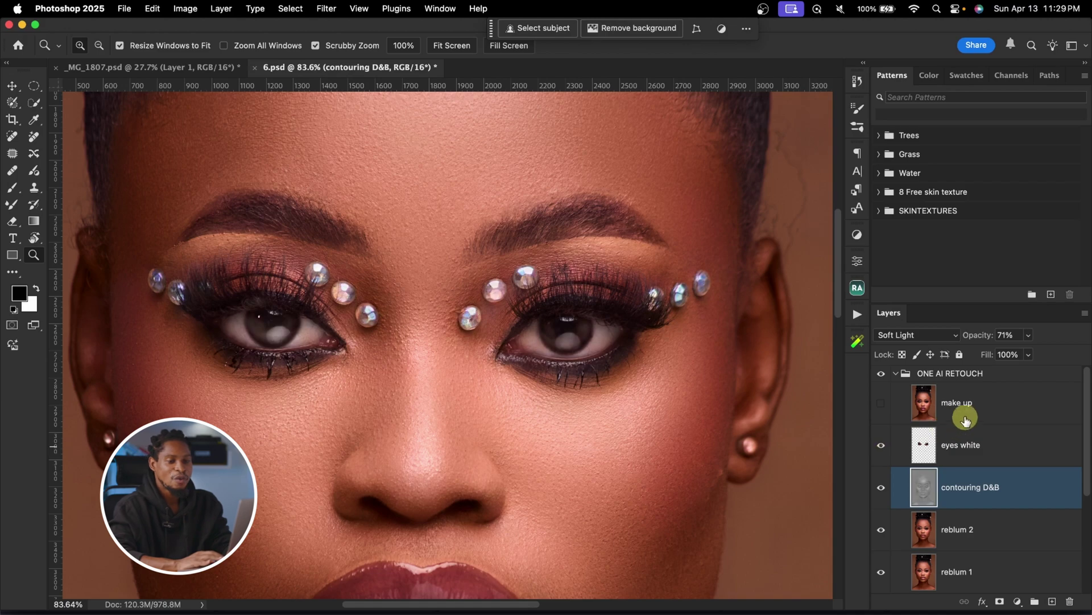
# Show the make up layer, compare its effect on and off, and set its opacity to 100%
pyautogui.click(982, 404)
pyautogui.scroll(-3, 520, 337)
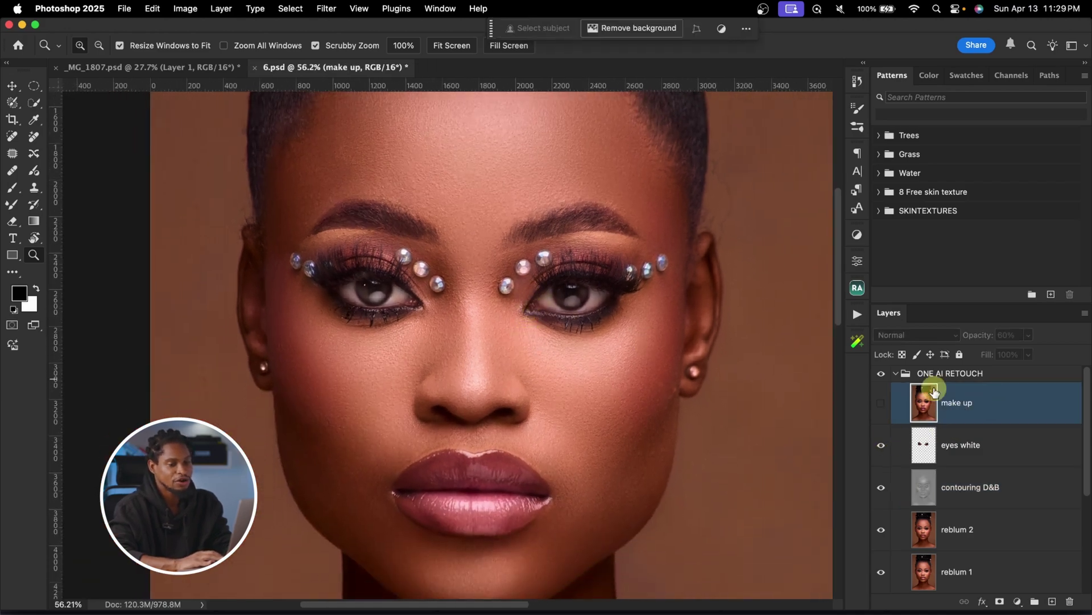
pyautogui.click(881, 403)
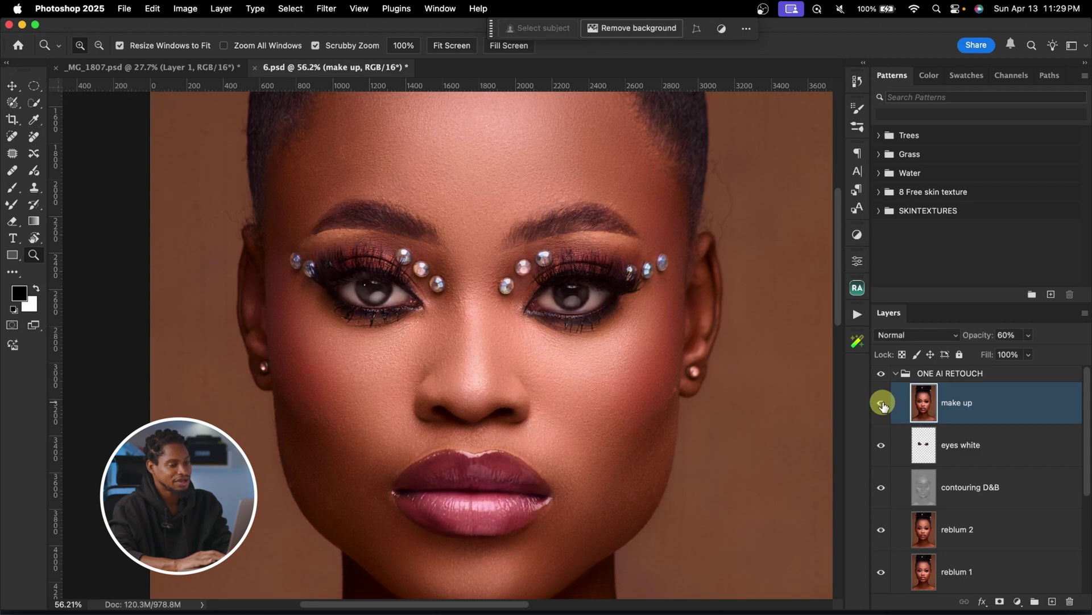
pyautogui.click(882, 403)
pyautogui.click(882, 403)
pyautogui.moveTo(979, 338); pyautogui.dragTo(1084, 324)
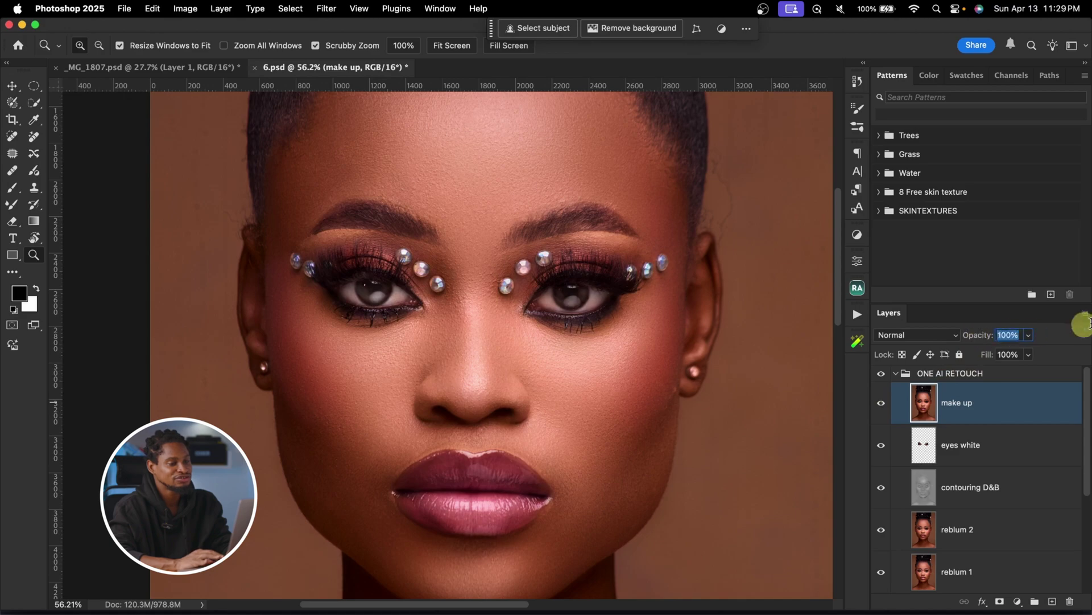
pyautogui.keyDown('alt'); pyautogui.click(541, 376); pyautogui.keyUp('alt')
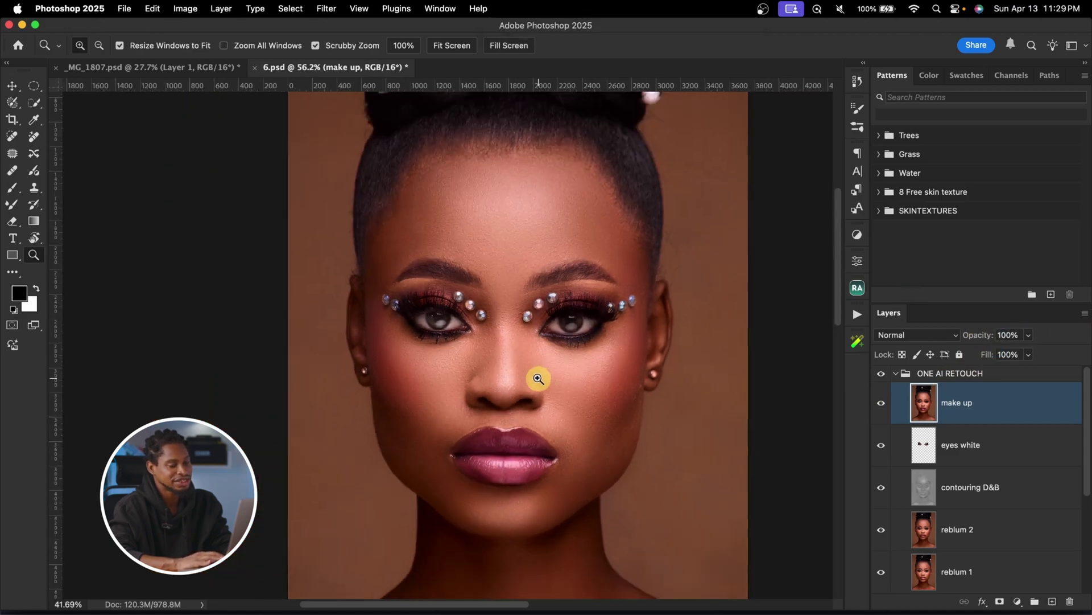
# Collapse the ONE AI RETOUCH group and compare the face up close with the whole group hidden and shown
pyautogui.click(883, 404)
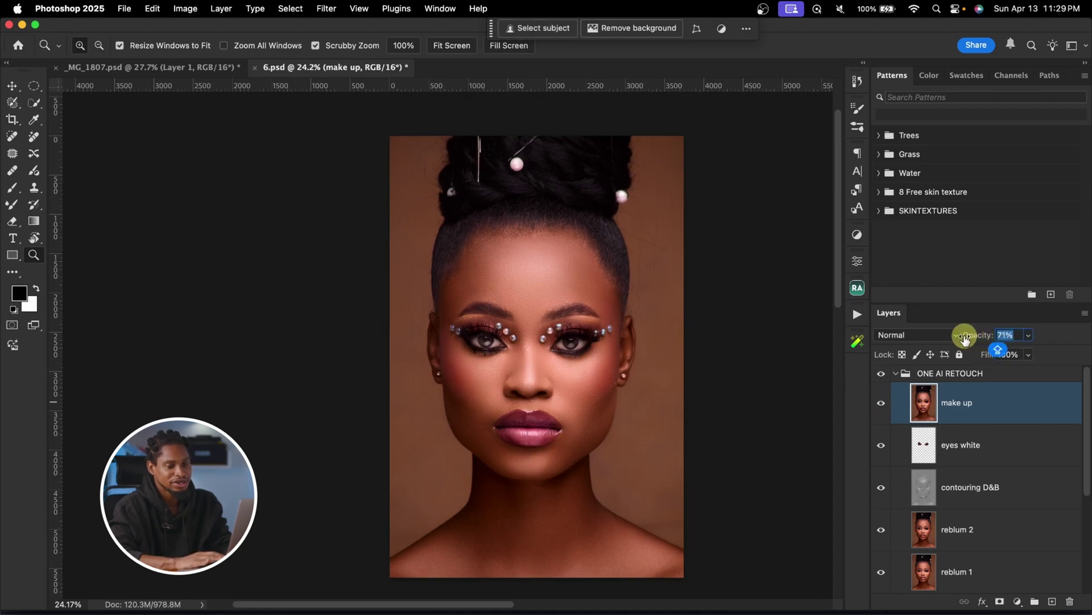
pyautogui.click(899, 381)
pyautogui.moveTo(636, 358); pyautogui.dragTo(805, 352)
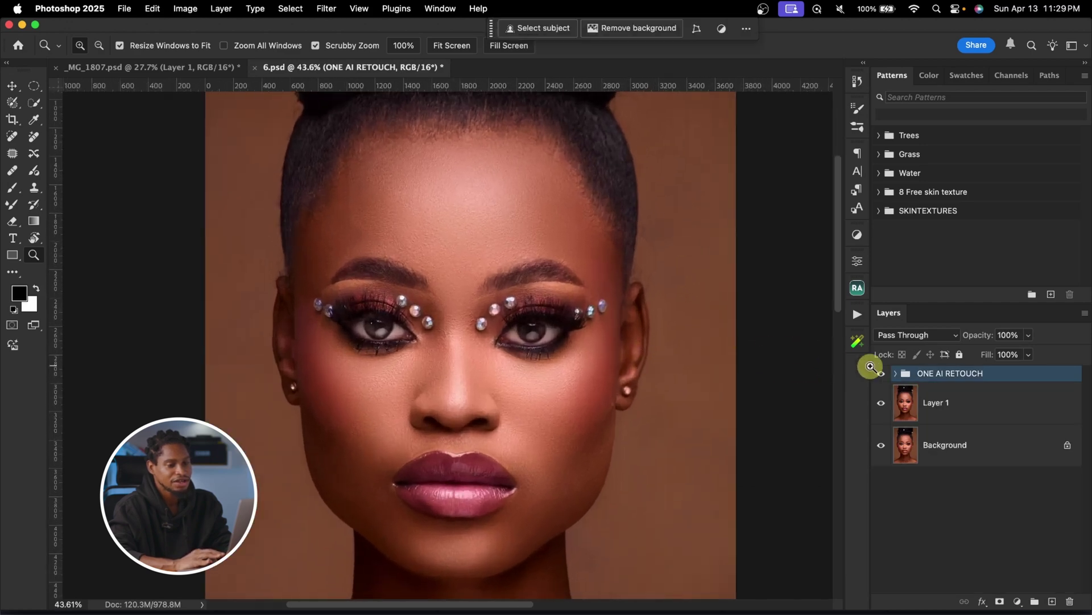
pyautogui.click(882, 374)
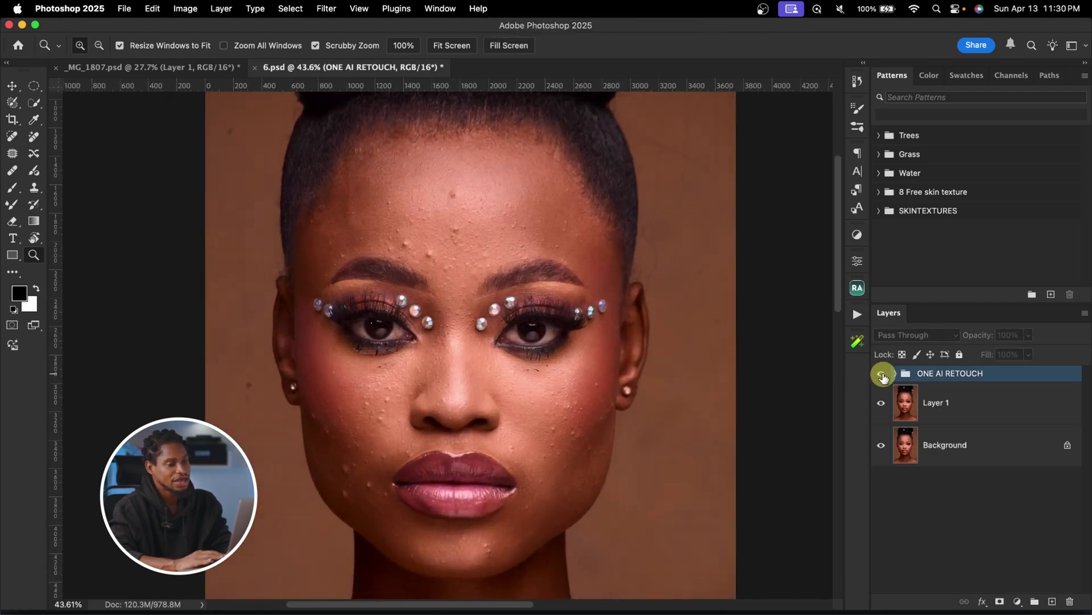
pyautogui.click(882, 374)
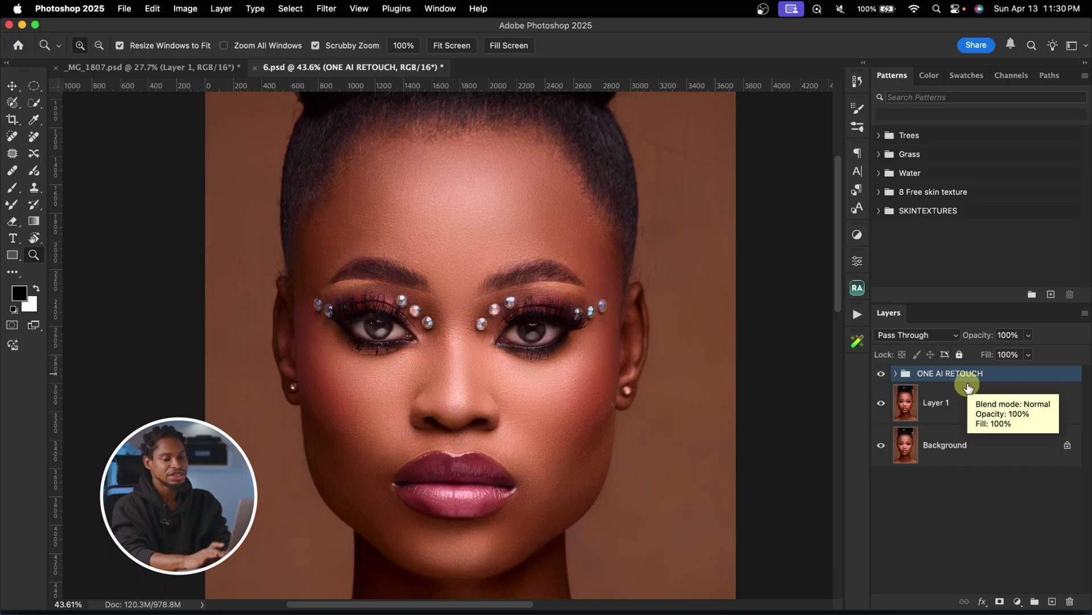
# Delete the ONE AI RETOUCH group and Layer 1 so that only the Background layer is left
pyautogui.press('Delete')
pyautogui.press('Delete')
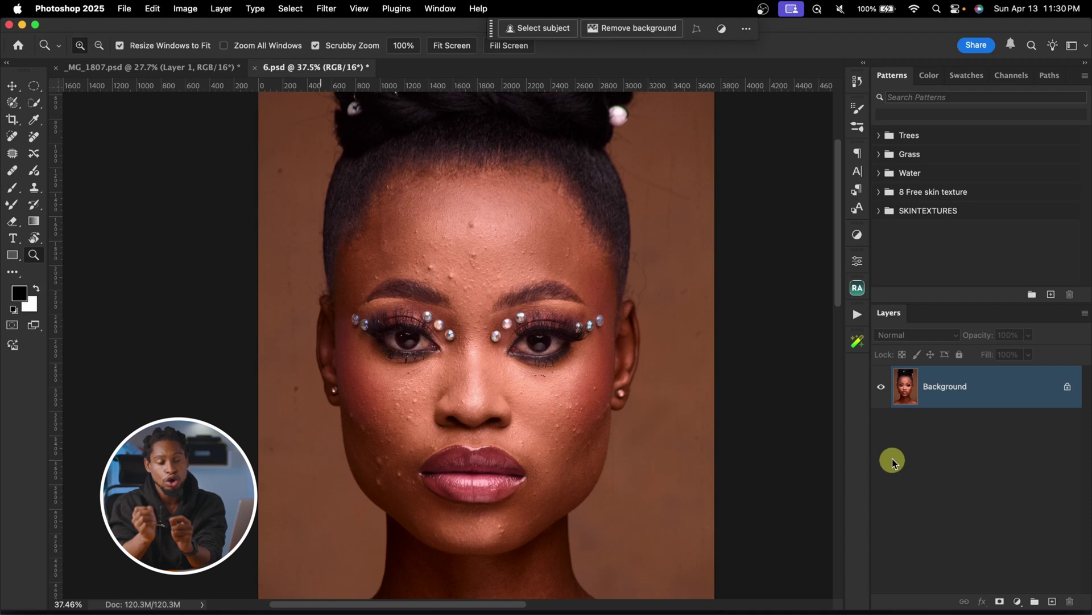
# Review the list of installed Retouch4me filters without applying any of them
pyautogui.click(325, 8)
pyautogui.moveTo(424, 329)
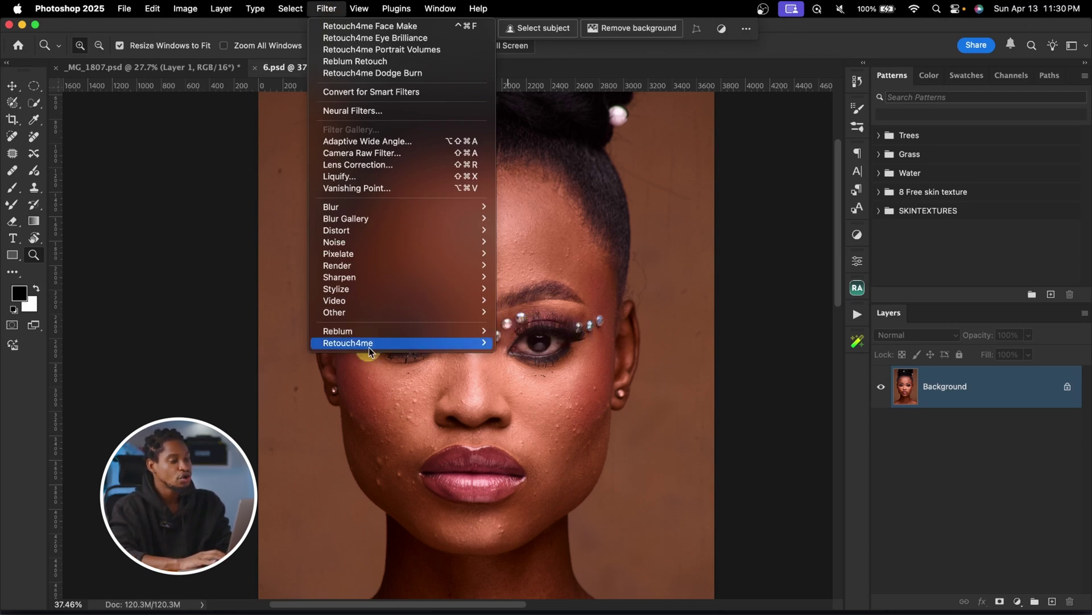
pyautogui.moveTo(428, 343)
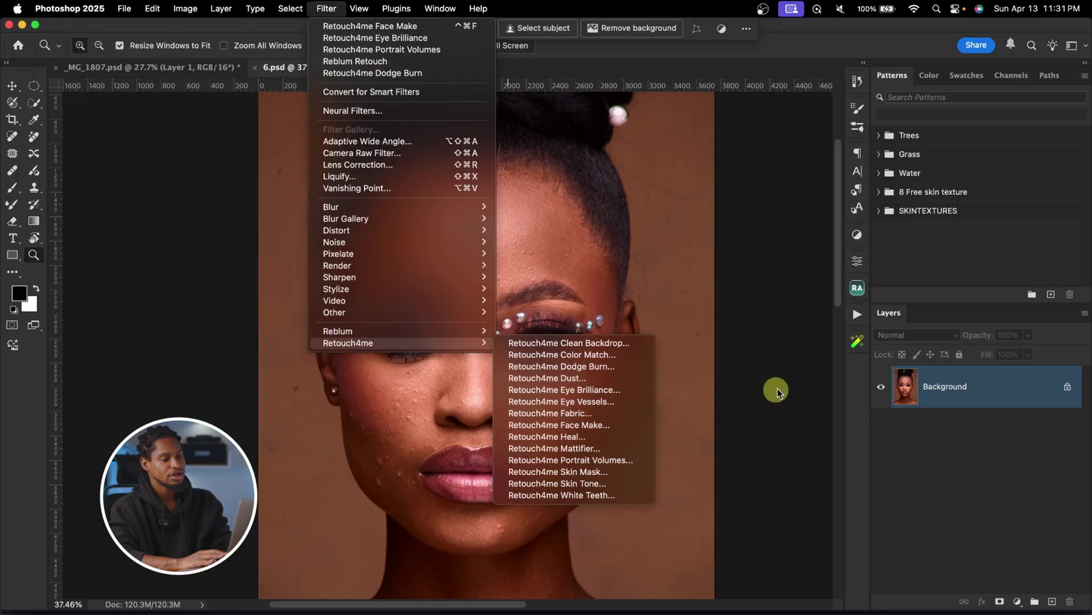
pyautogui.click(778, 389)
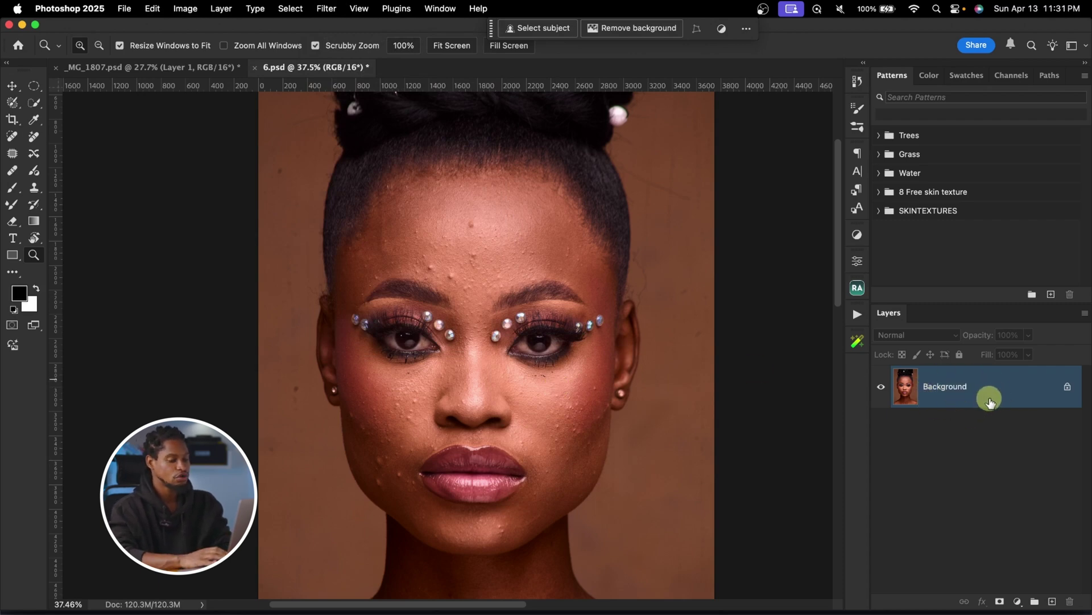
# Duplicate the Background layer and bring up the list of Photoshop actions
pyautogui.press('super+j')
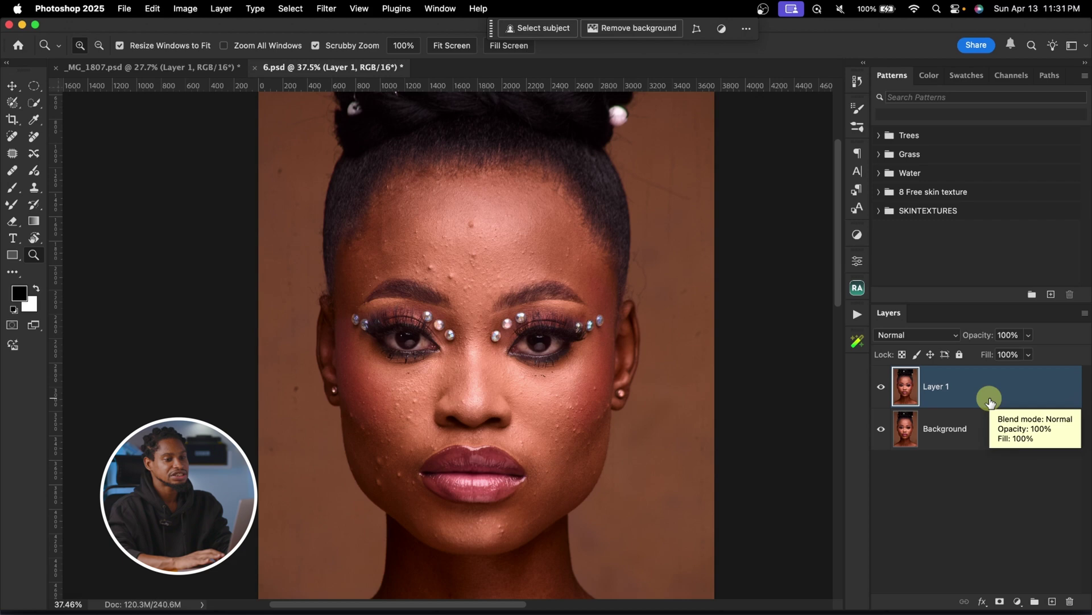
pyautogui.click(858, 314)
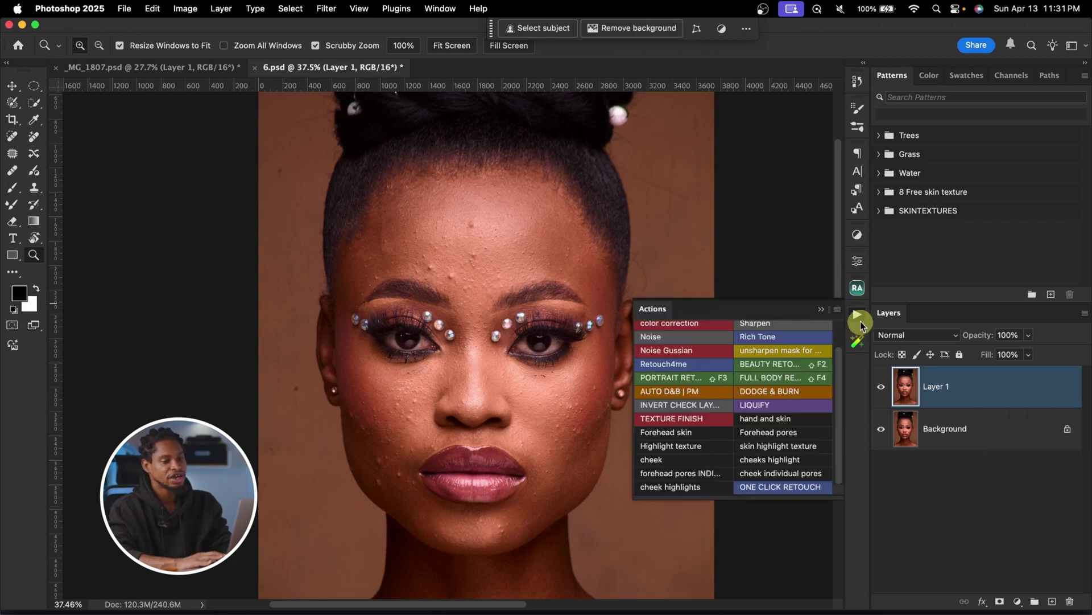
pyautogui.click(859, 320)
pyautogui.click(440, 9)
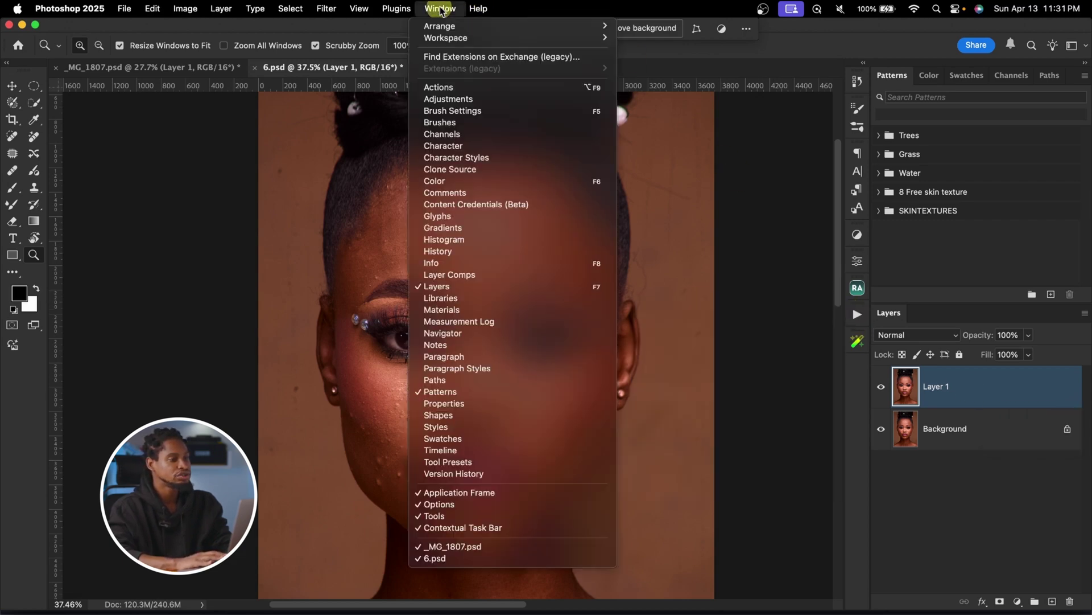
pyautogui.click(470, 89)
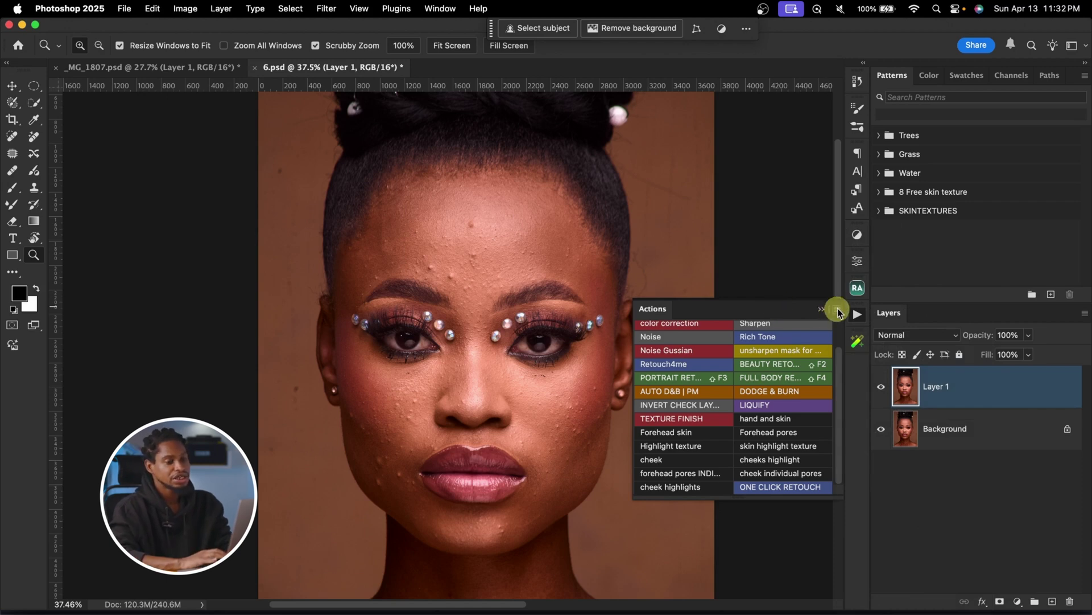
# Turn off Button Mode for the actions and collapse the recorded commands of the ONE CLICK RETOUCH action
pyautogui.click(837, 309)
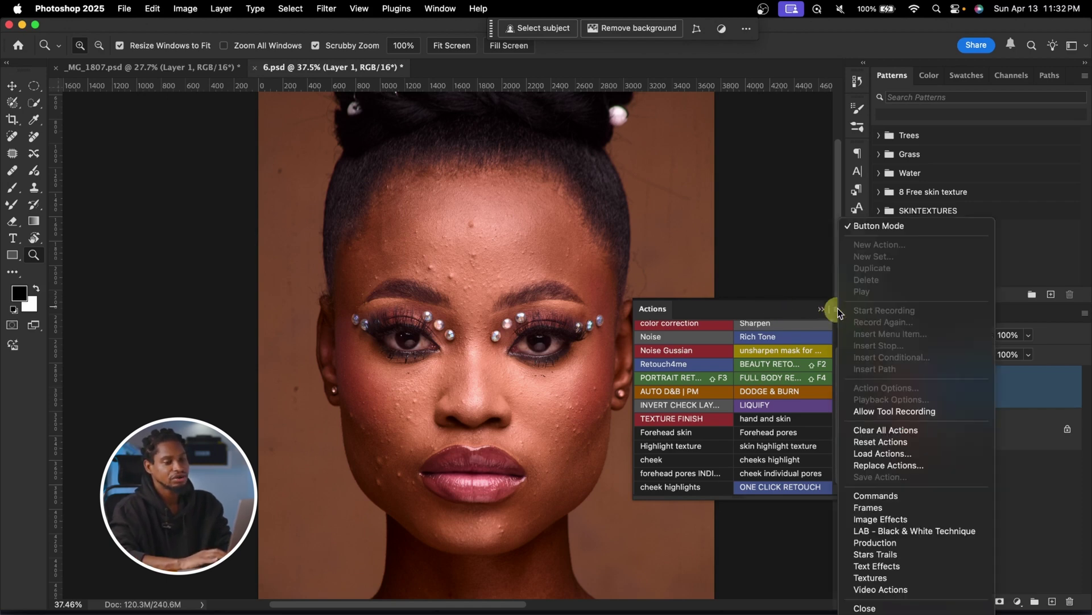
pyautogui.click(874, 226)
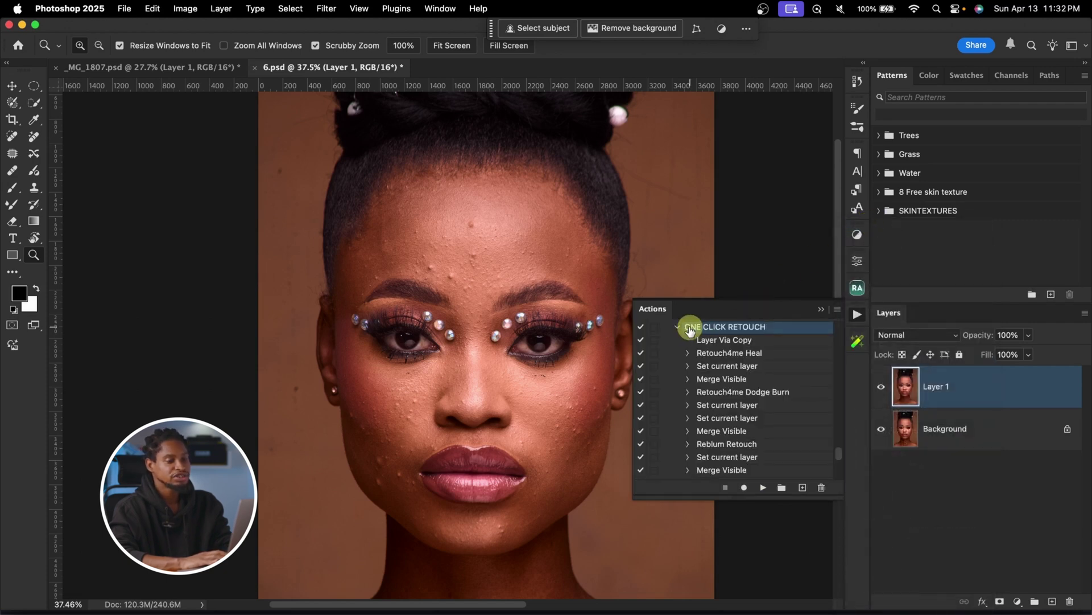
pyautogui.click(678, 327)
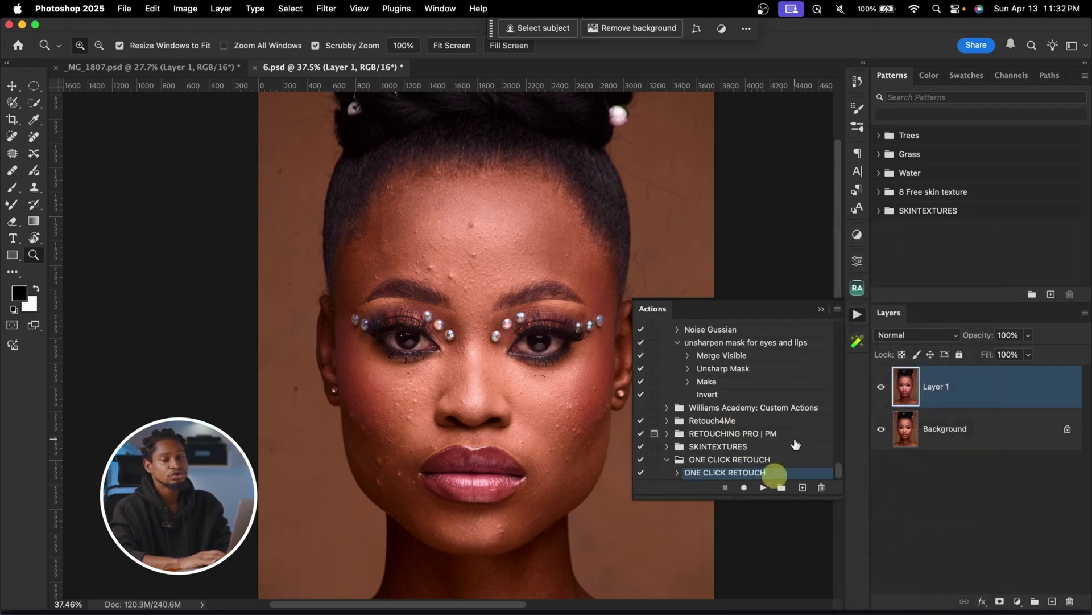
# Create a new action set named AI ONE CLICK RETOUCH
pyautogui.click(784, 488)
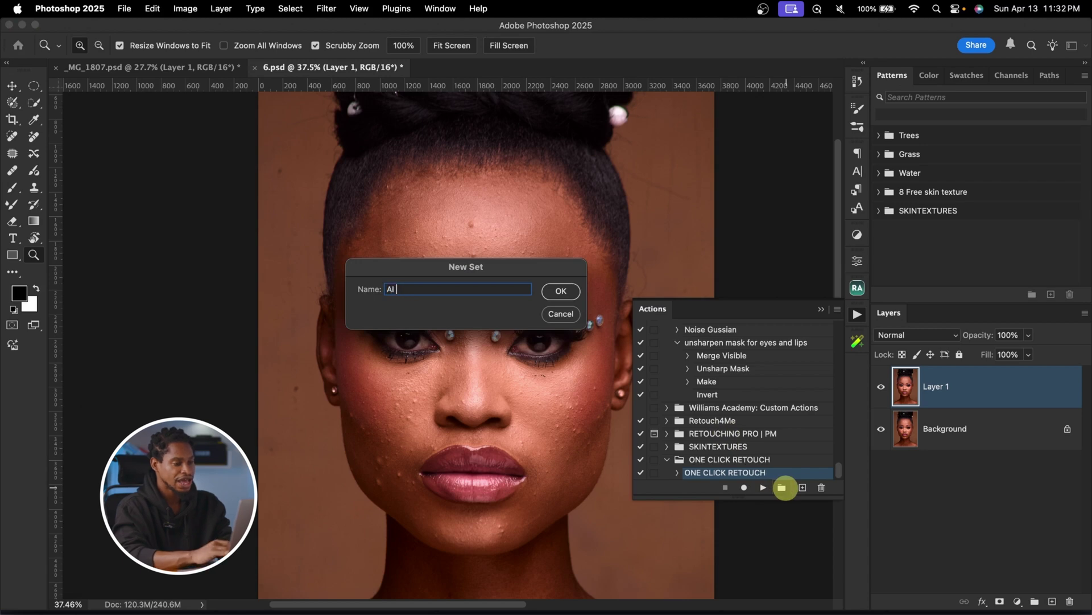
pyautogui.write('AI ONE CLICK RETOUC')
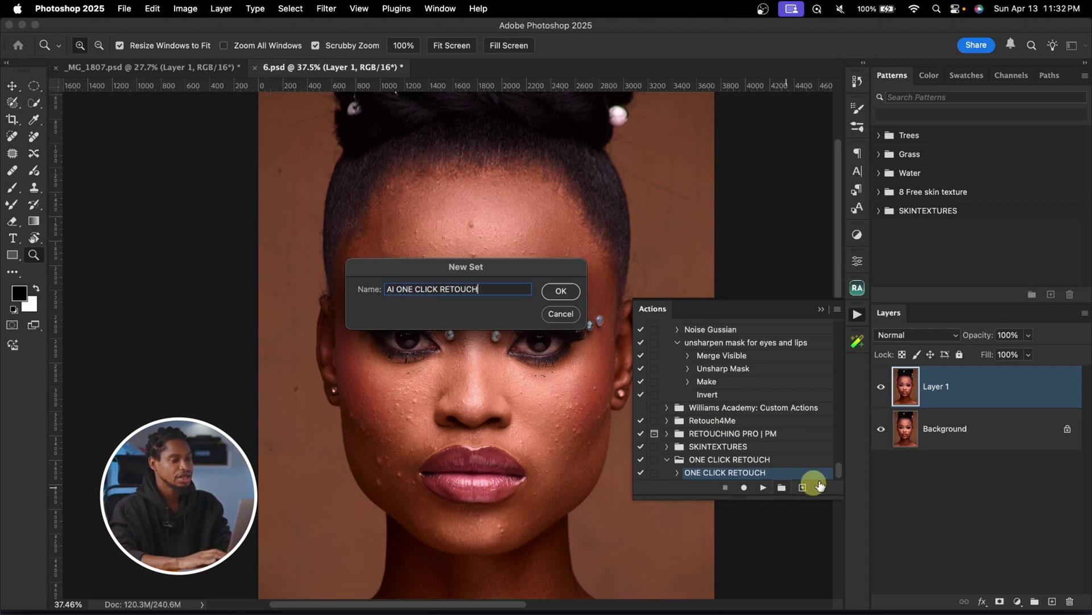
pyautogui.write('H')
pyautogui.click(562, 291)
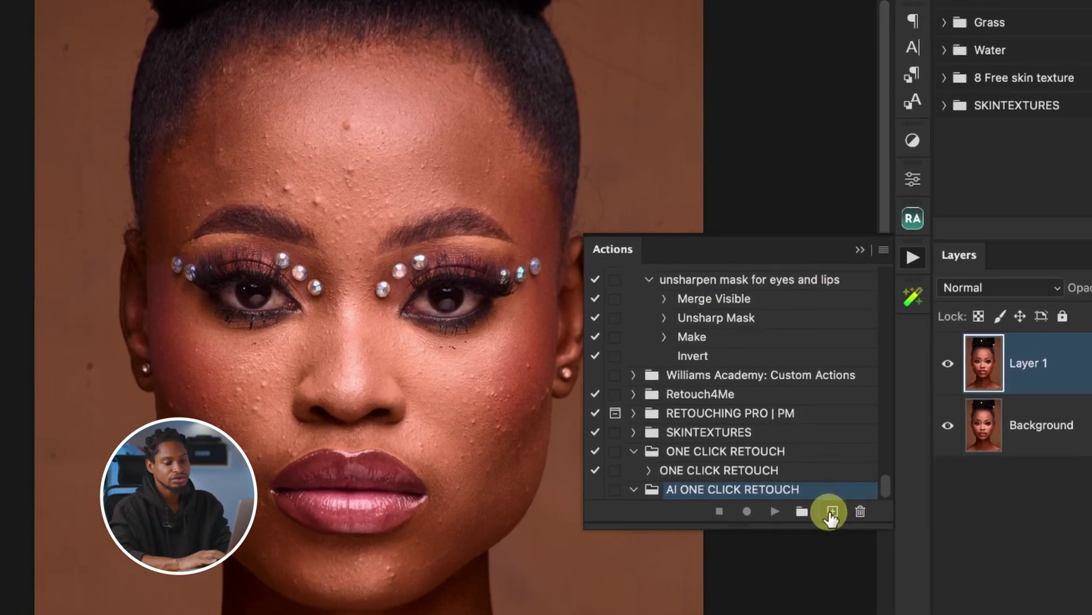
# Create a Magenta action named AI ONE CLICK RETOUCH in the new set and start recording it
pyautogui.click(801, 487)
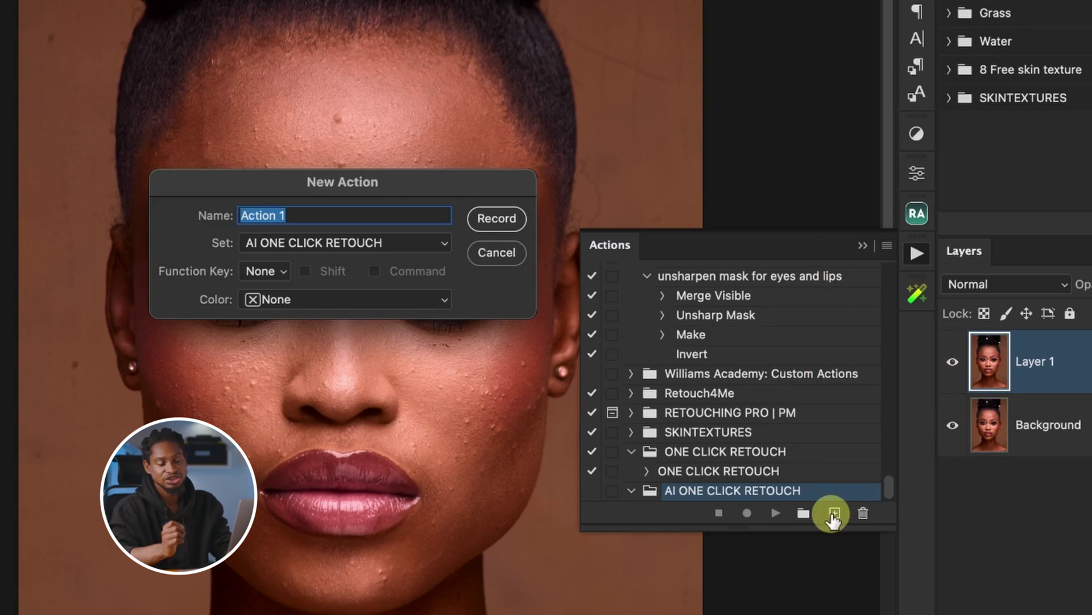
pyautogui.write('AI ONE')
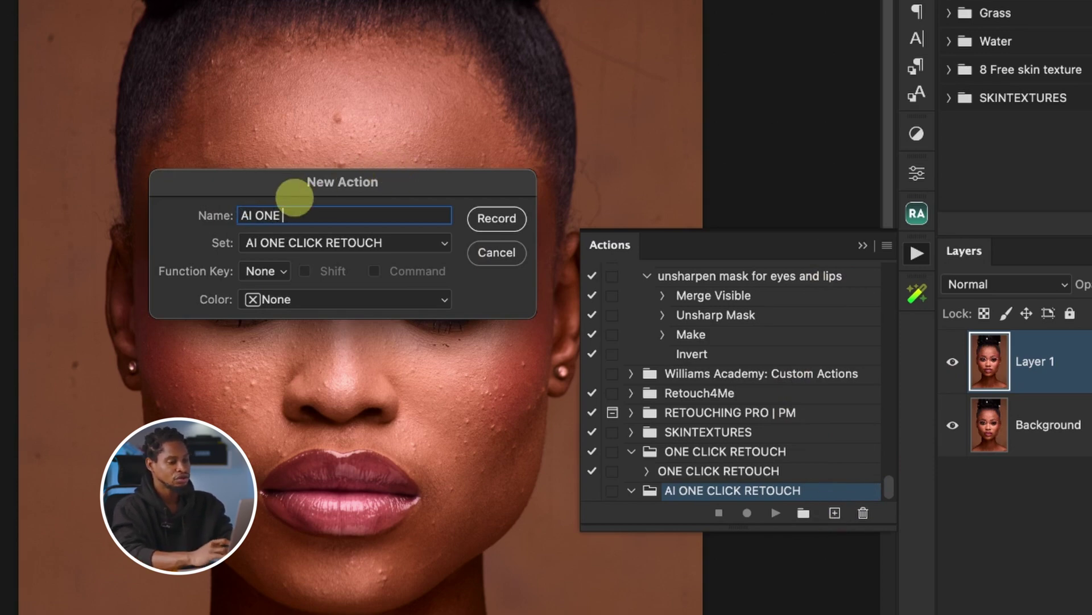
pyautogui.write(' CLICK ')
pyautogui.write('RETOUCH')
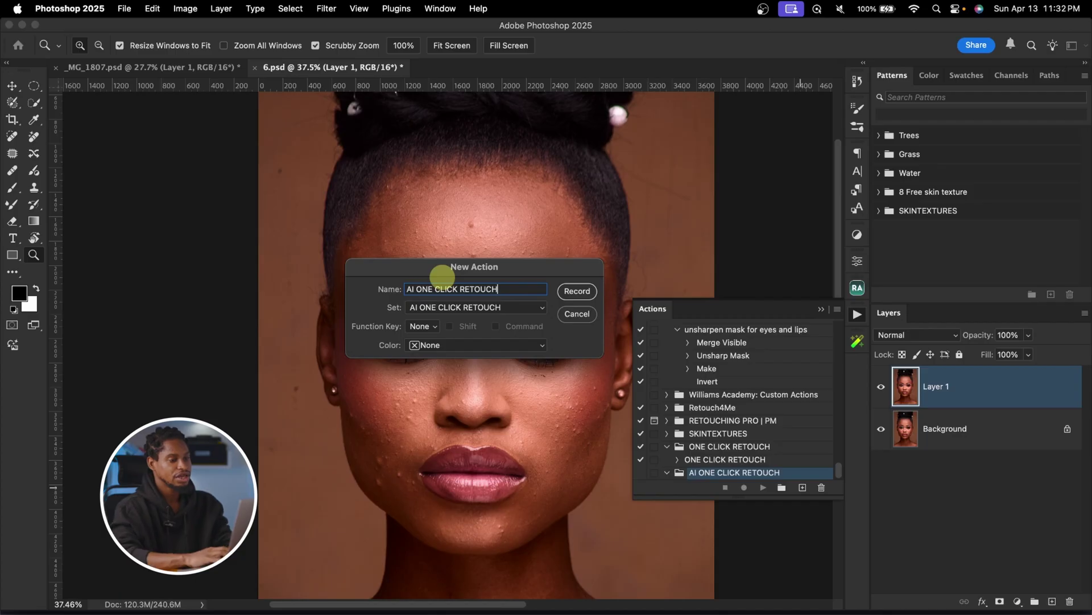
pyautogui.click(415, 341)
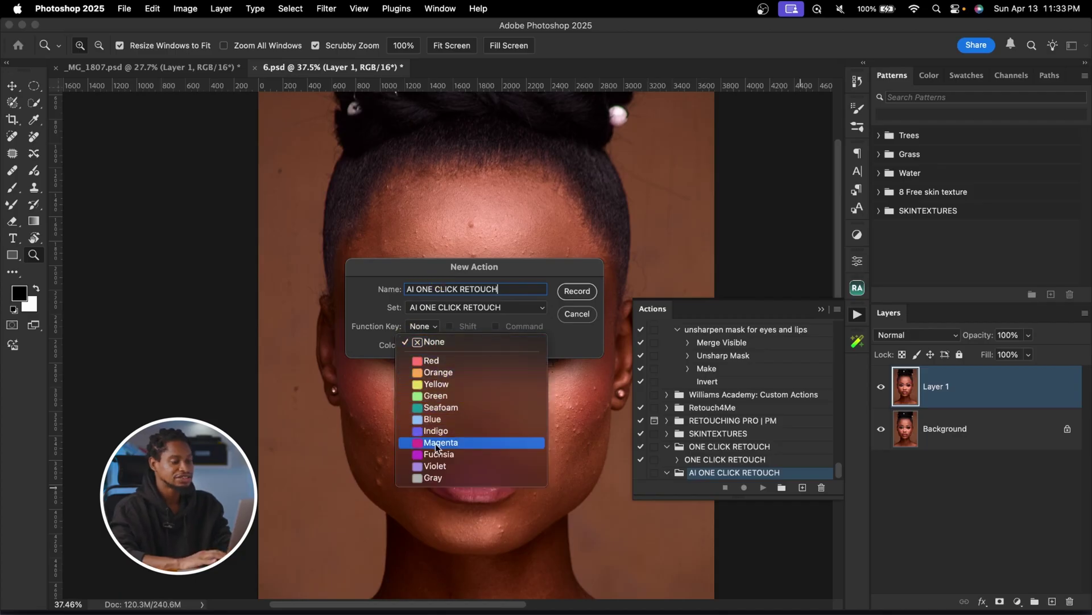
pyautogui.click(462, 441)
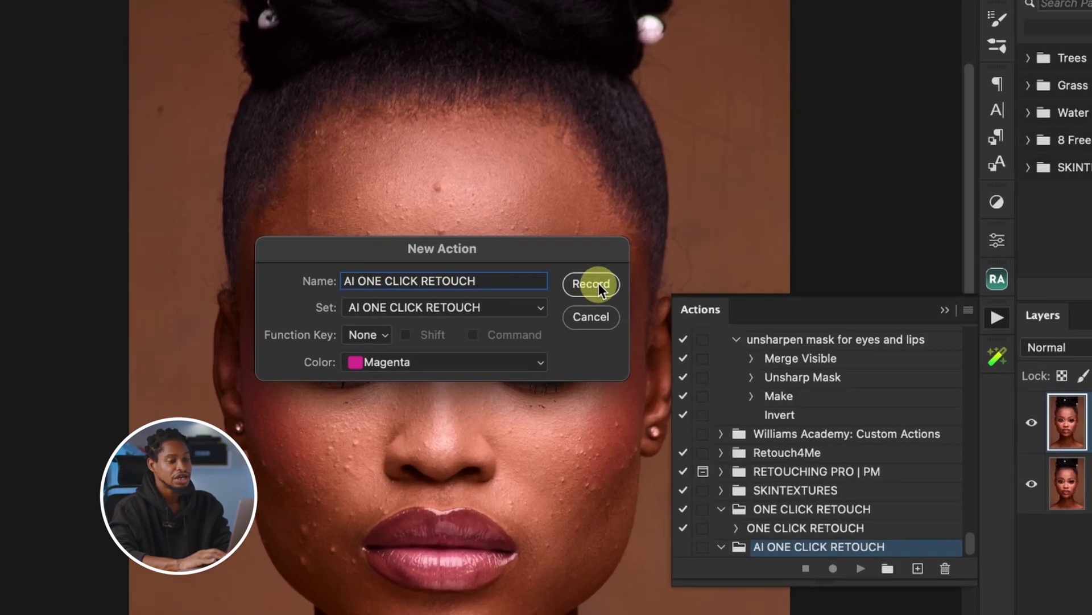
pyautogui.click(592, 283)
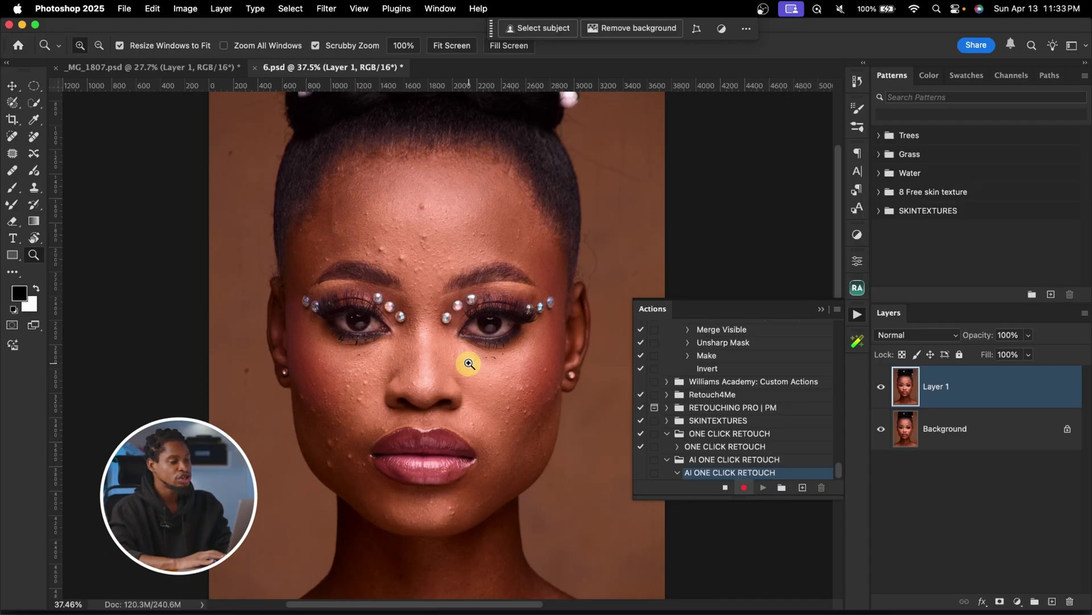
# Record a duplicate of Layer 1 and open the Retouch4me Heal filter on the copy
pyautogui.moveTo(470, 365); pyautogui.dragTo(483, 366)
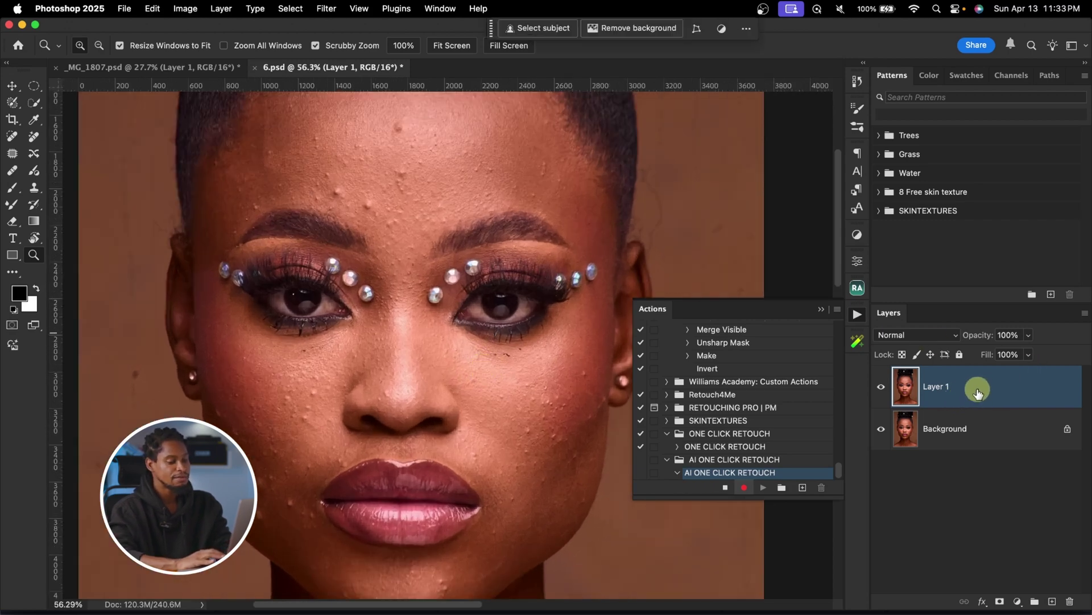
pyautogui.press('super+j')
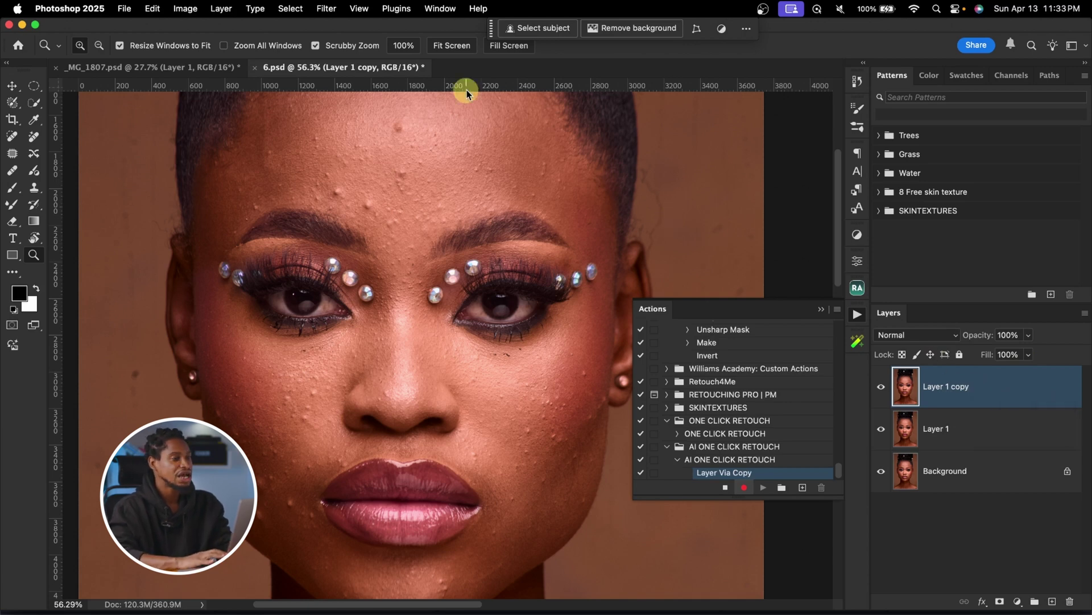
pyautogui.click(323, 10)
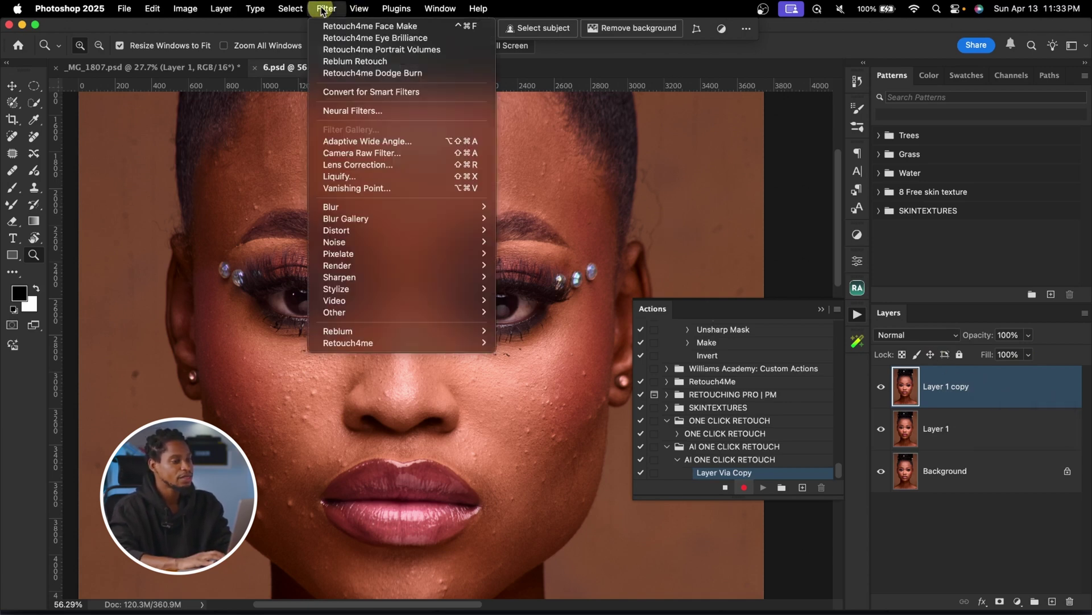
pyautogui.moveTo(435, 340)
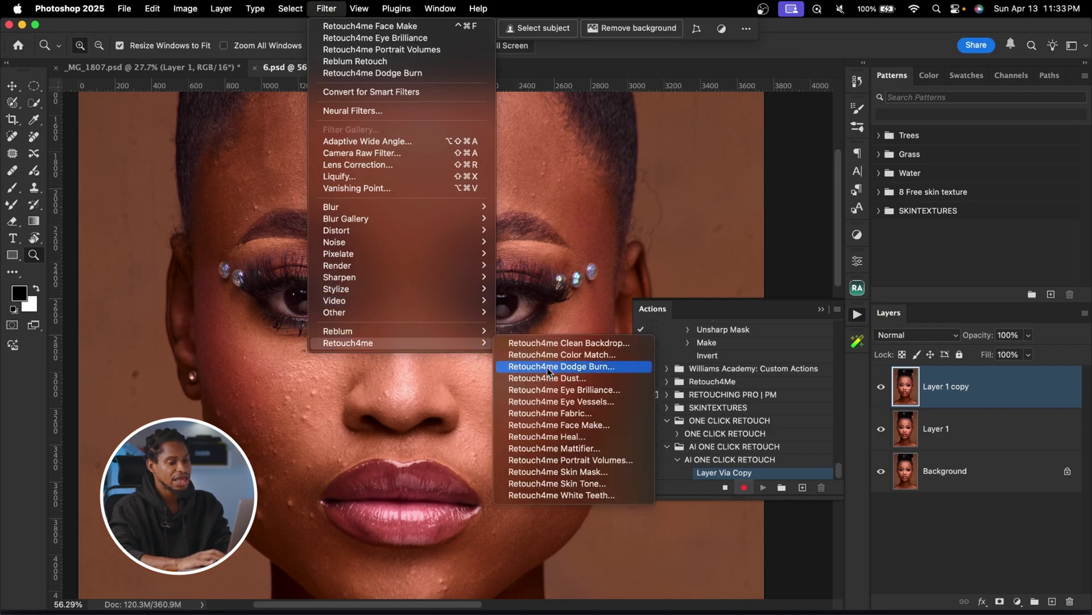
pyautogui.click(594, 439)
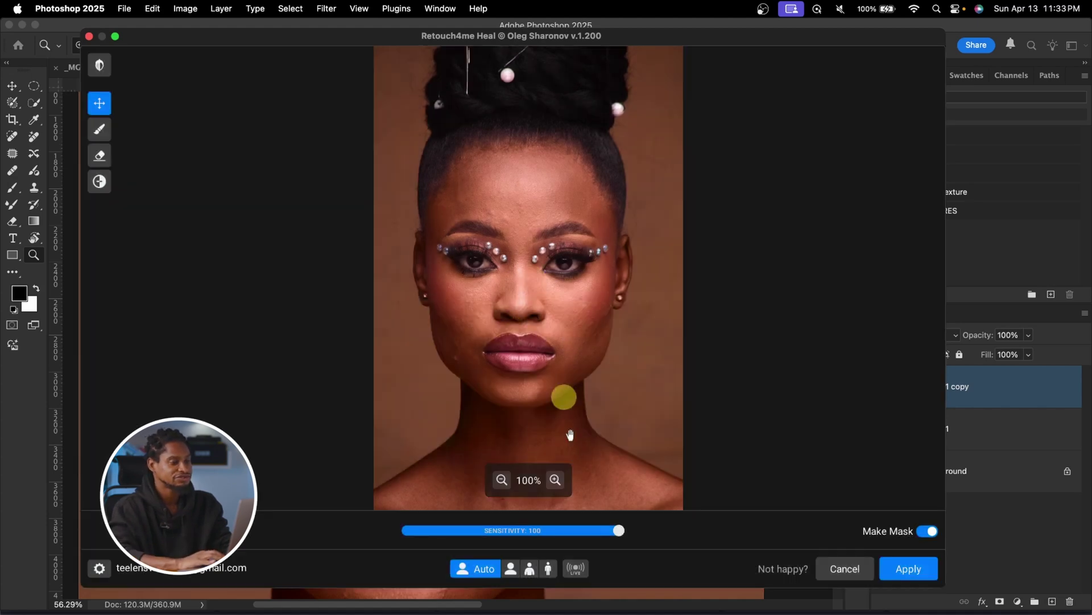
# Inspect the healed skin up close at 150% and apply Retouch4me Heal with Sensitivity 100 and Make Mask on
pyautogui.click(555, 480)
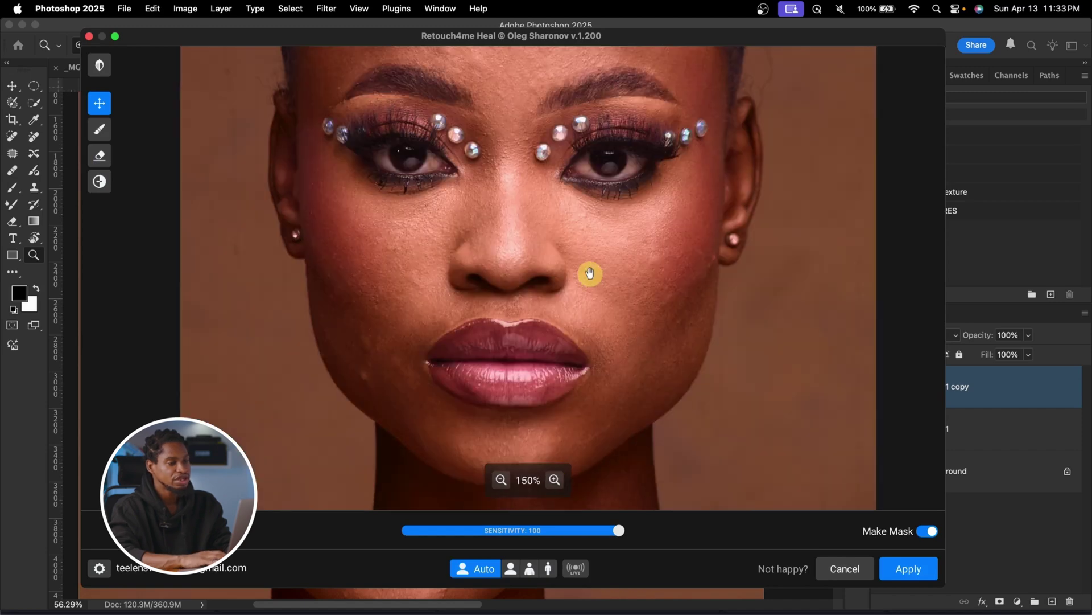
pyautogui.moveTo(590, 274); pyautogui.dragTo(602, 384)
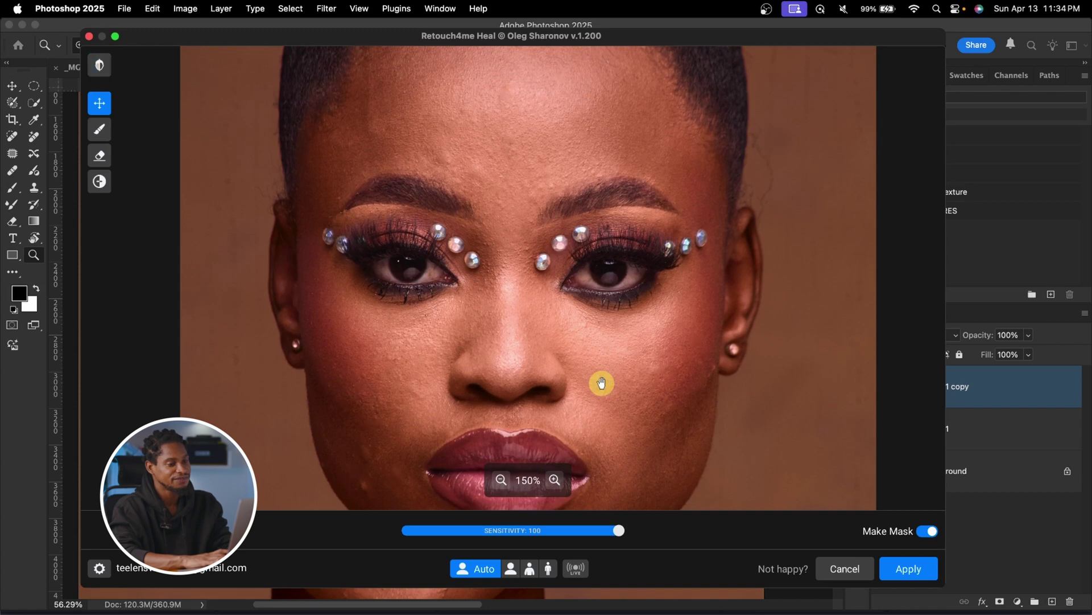
pyautogui.click(601, 383)
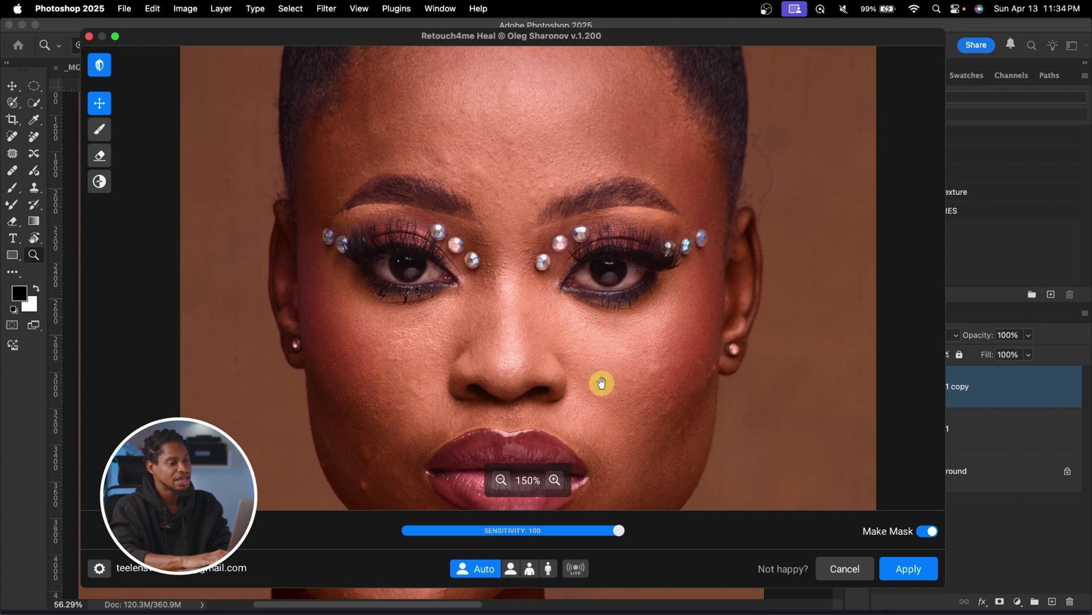
pyautogui.click(619, 528)
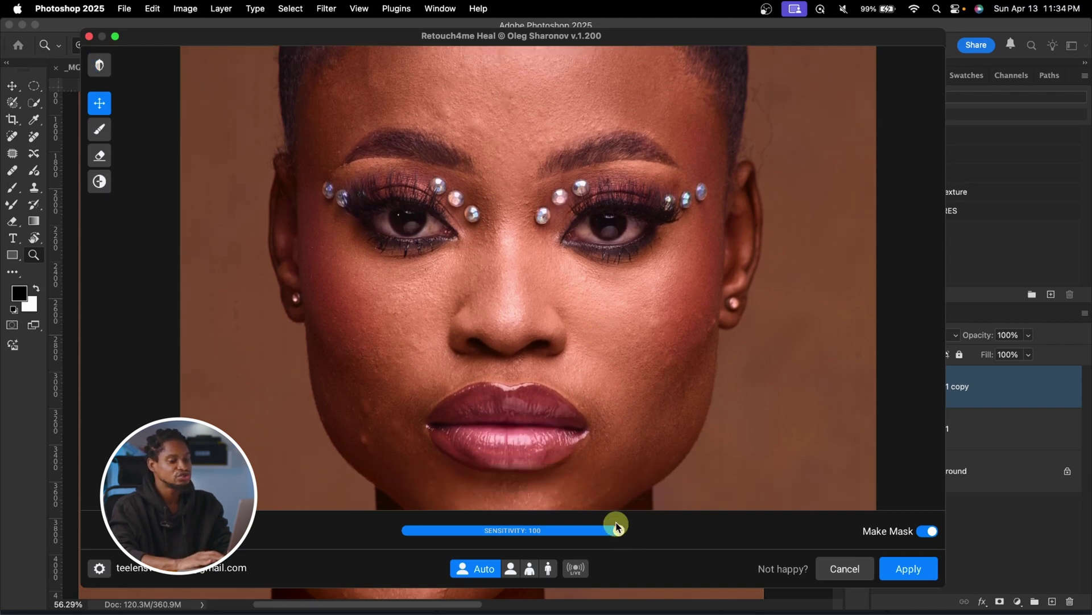
pyautogui.moveTo(620, 533); pyautogui.dragTo(690, 534)
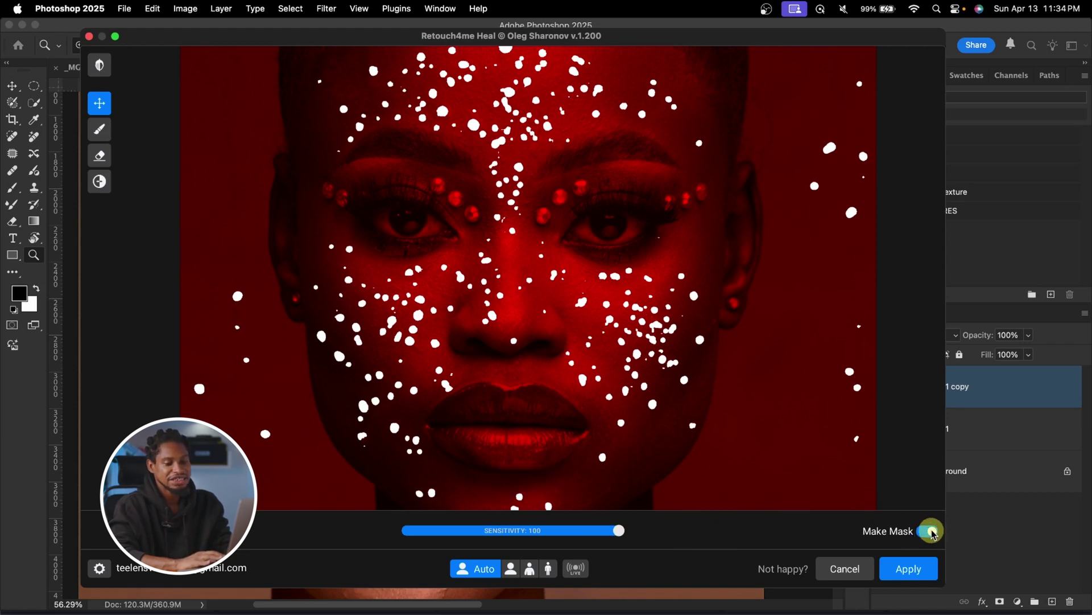
pyautogui.click(913, 567)
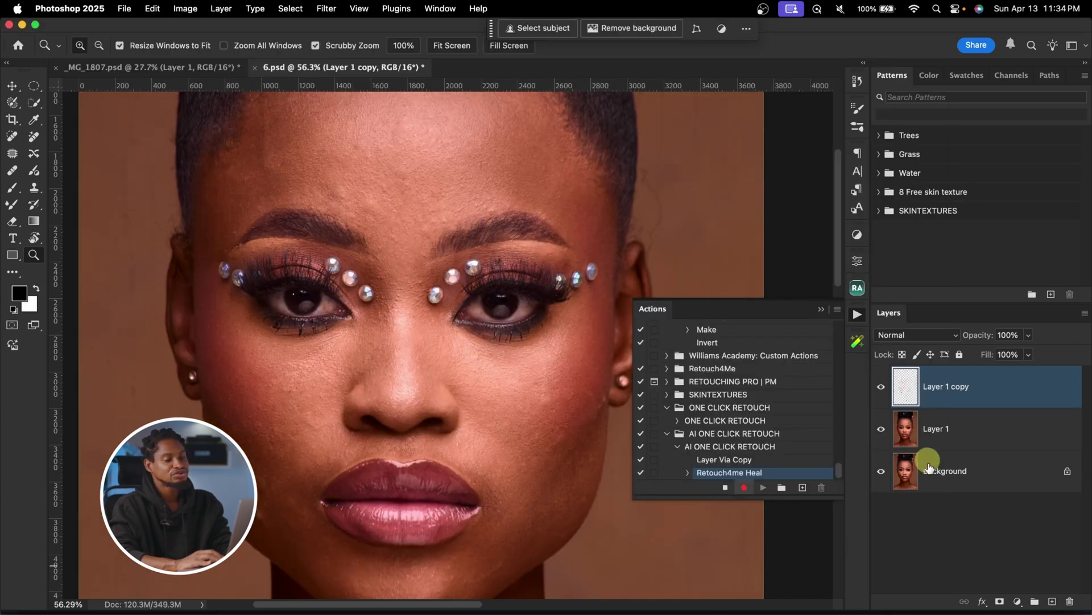
# Rename the healed Layer 1 copy as HEAL
pyautogui.doubleClick(945, 386)
pyautogui.write('HEAL')
pyautogui.press('Return')
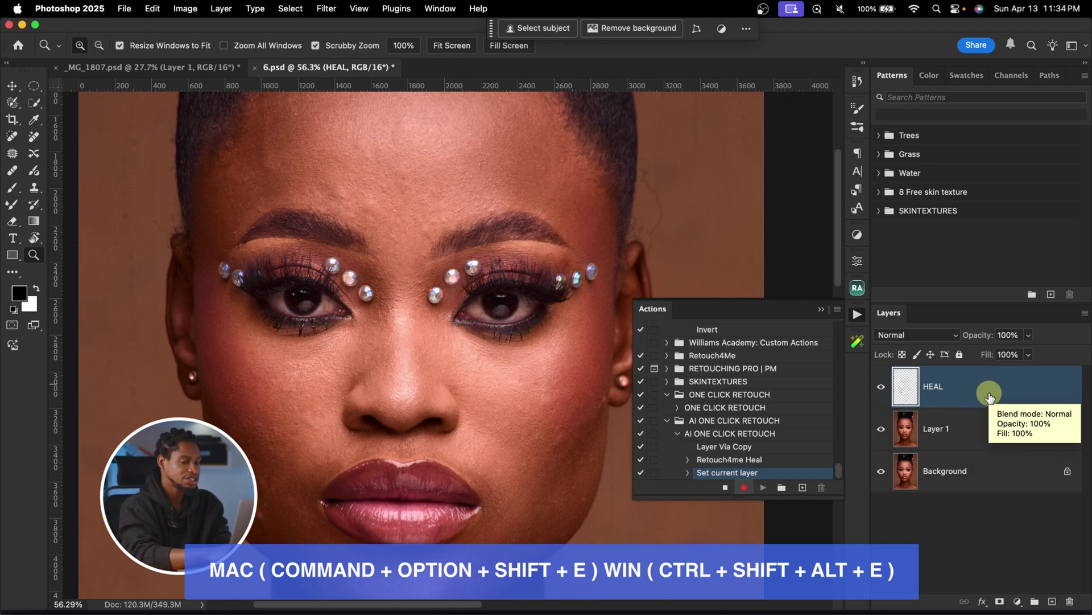
# Stamp all visible layers into a new layer above HEAL and open Retouch4me Dodge Burn on it, checking the face at 150%
pyautogui.press('alt+shift+super+e')
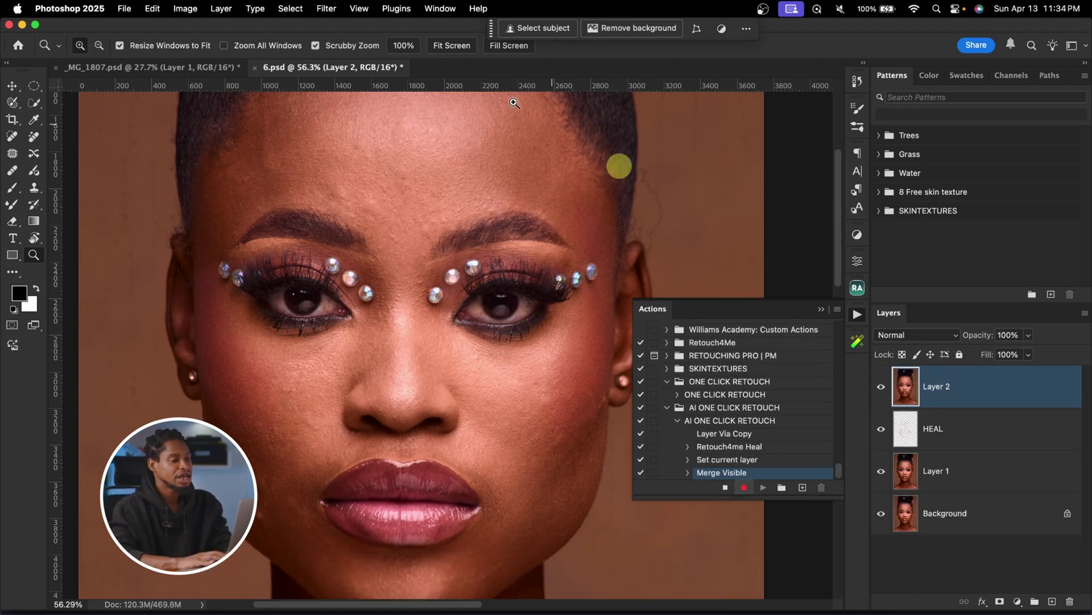
pyautogui.click(327, 8)
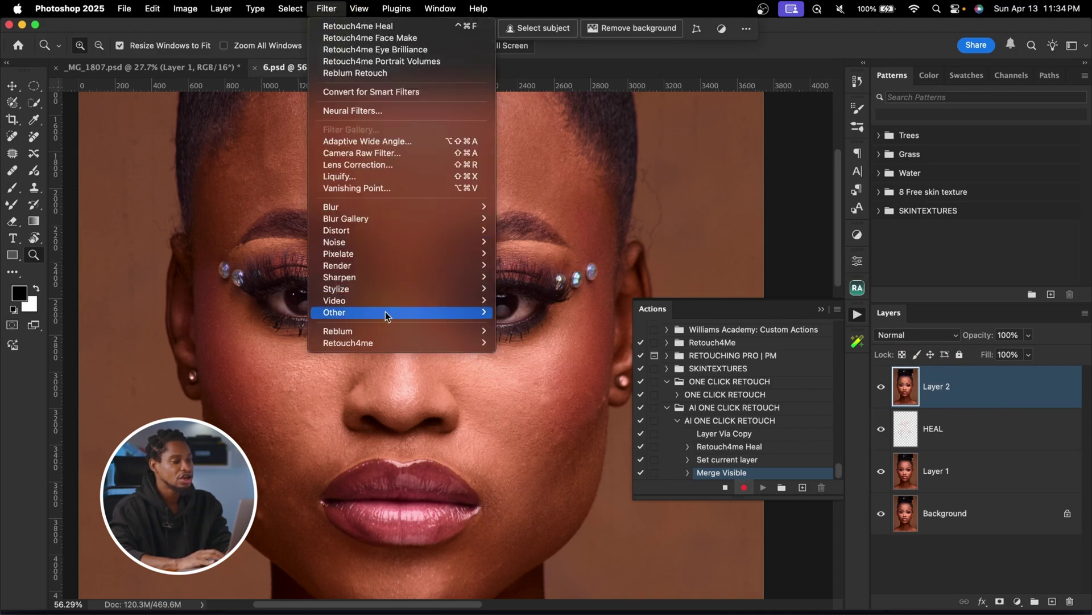
pyautogui.moveTo(382, 343)
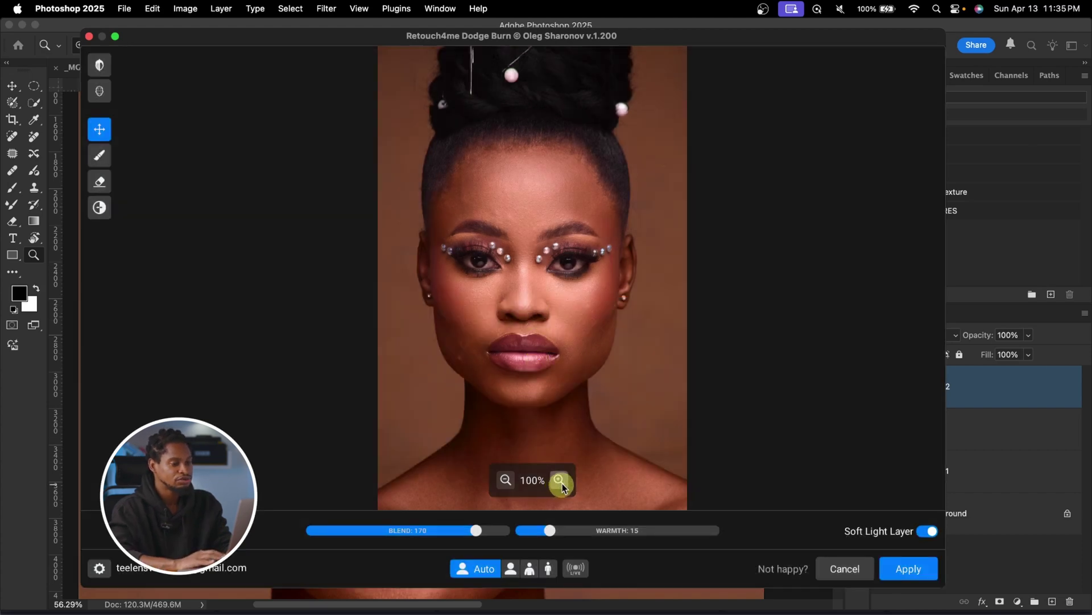
pyautogui.click(559, 481)
pyautogui.moveTo(573, 449); pyautogui.dragTo(603, 354)
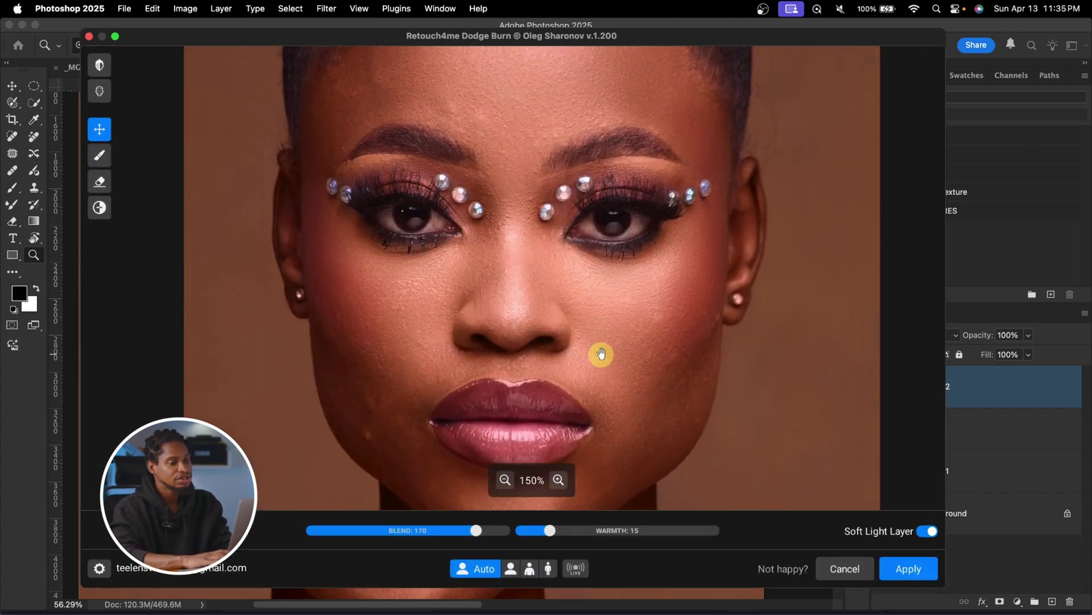
pyautogui.press('space')
pyautogui.moveTo(601, 354); pyautogui.dragTo(654, 411)
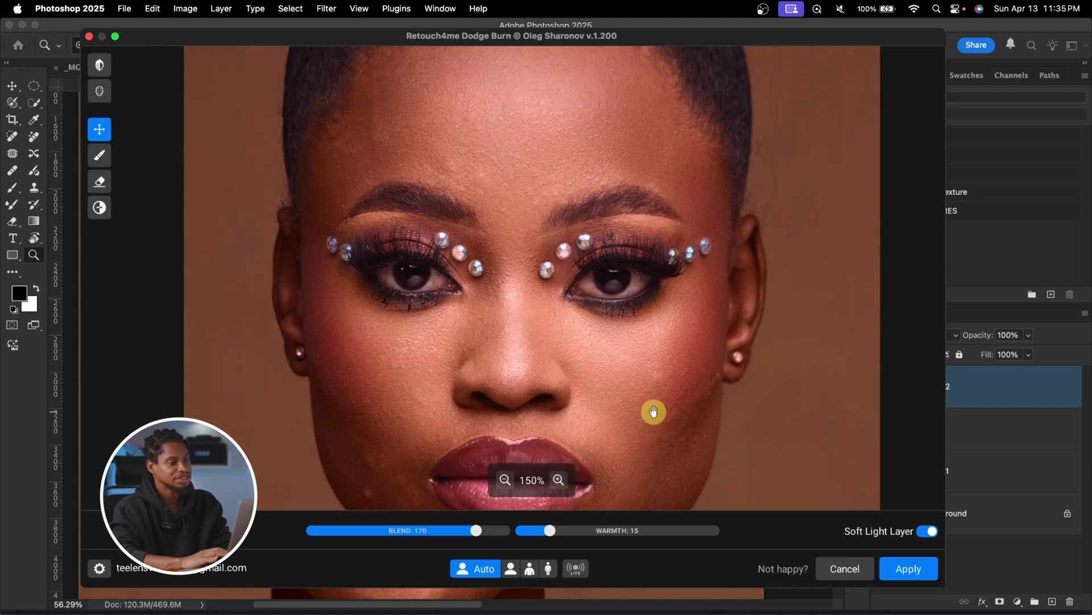
pyautogui.press('space')
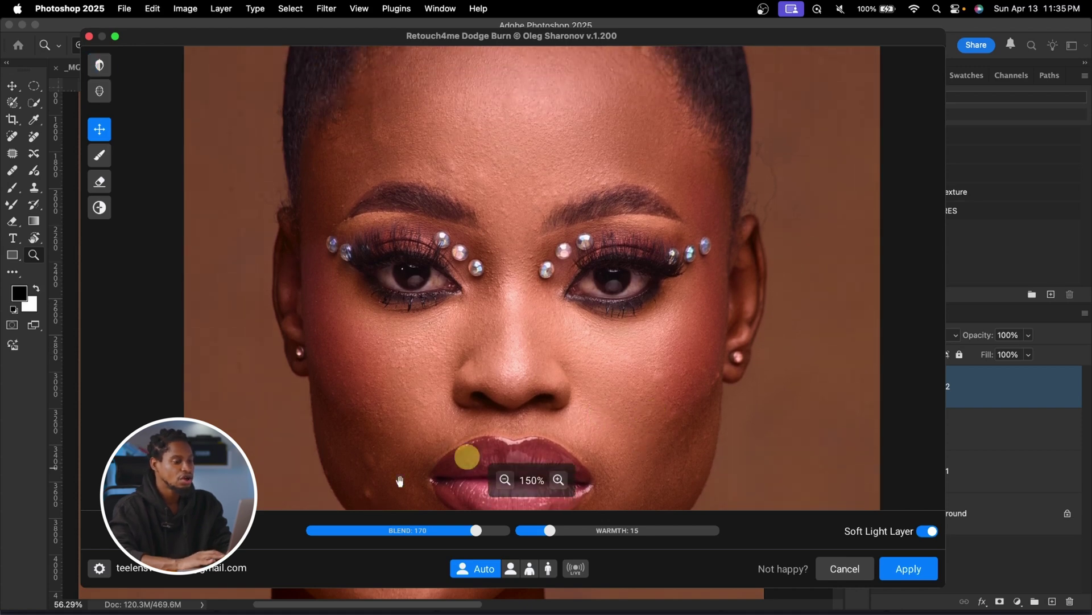
# Compare Dodge Burn at Blend 0 and 200, and apply the filter with Blend 170, Warmth 7 and Soft Light Layer on
pyautogui.moveTo(474, 529); pyautogui.dragTo(264, 538)
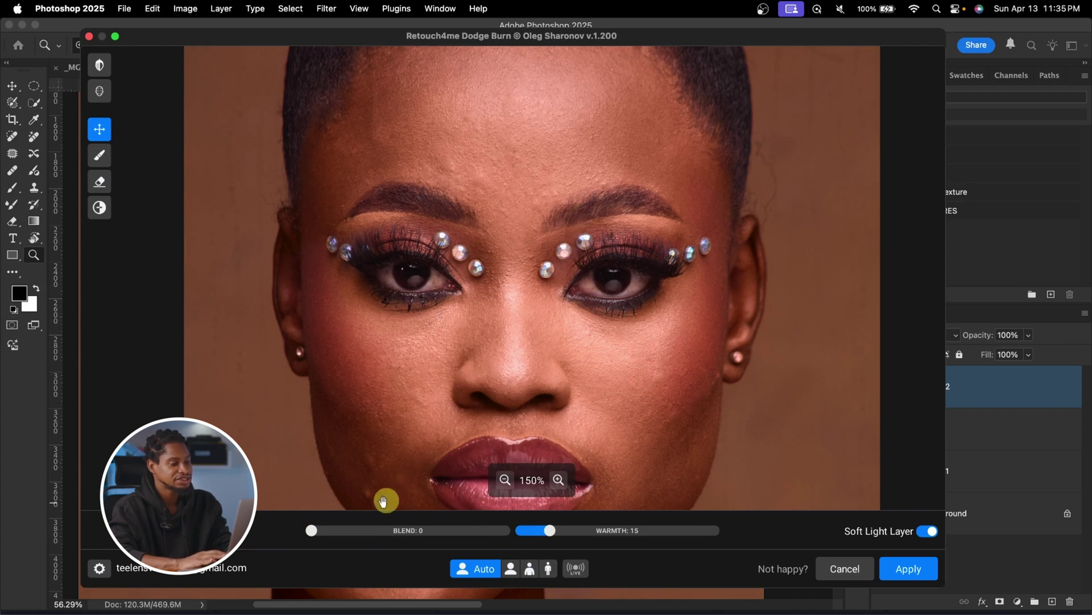
pyautogui.moveTo(312, 530); pyautogui.dragTo(518, 529)
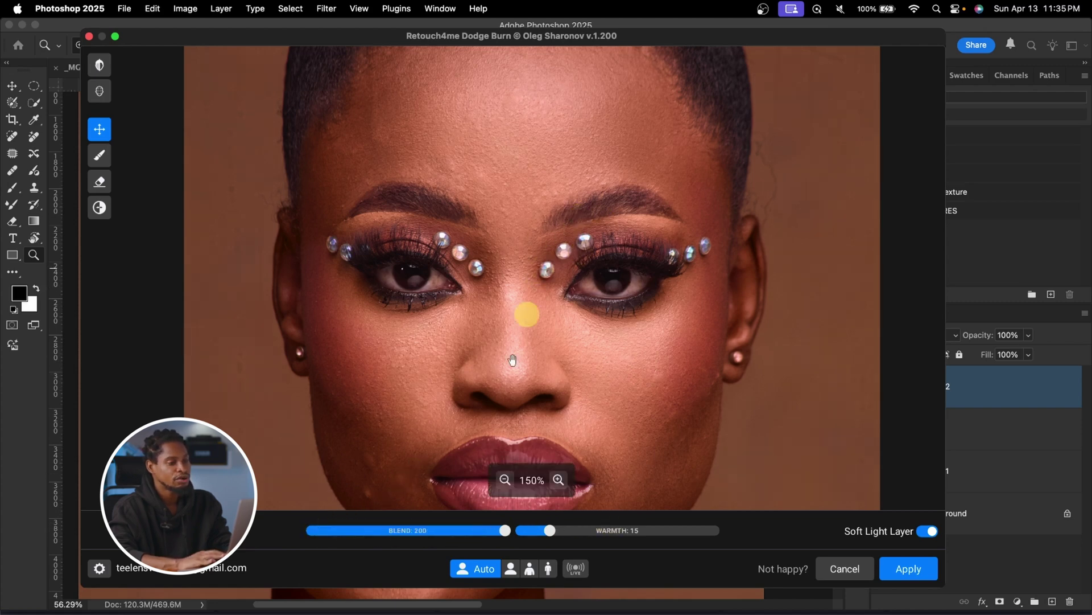
pyautogui.moveTo(505, 534); pyautogui.dragTo(472, 536)
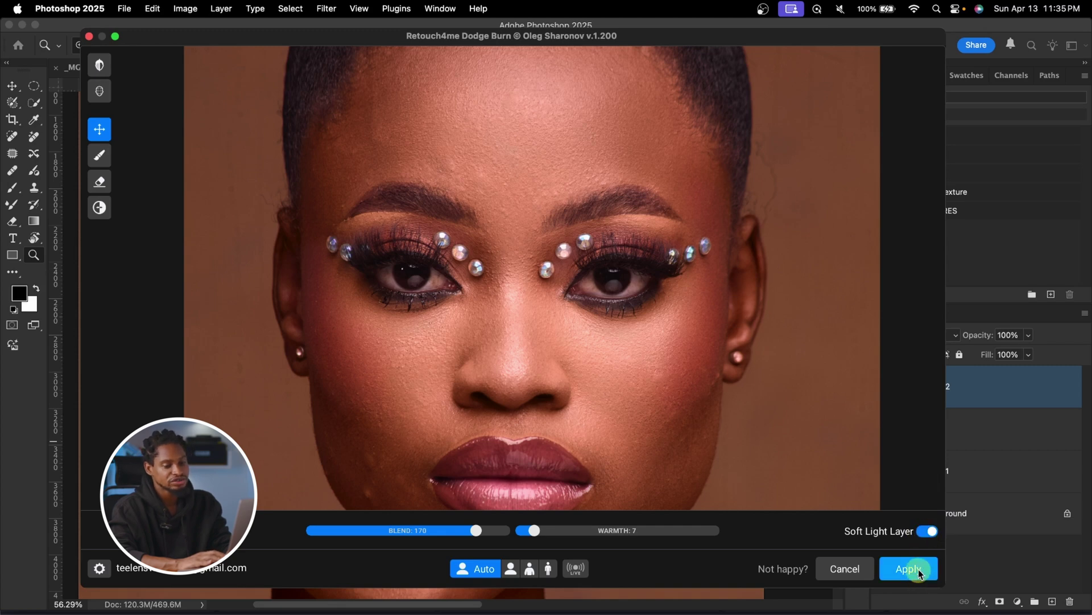
pyautogui.moveTo(512, 288); pyautogui.dragTo(481, 289)
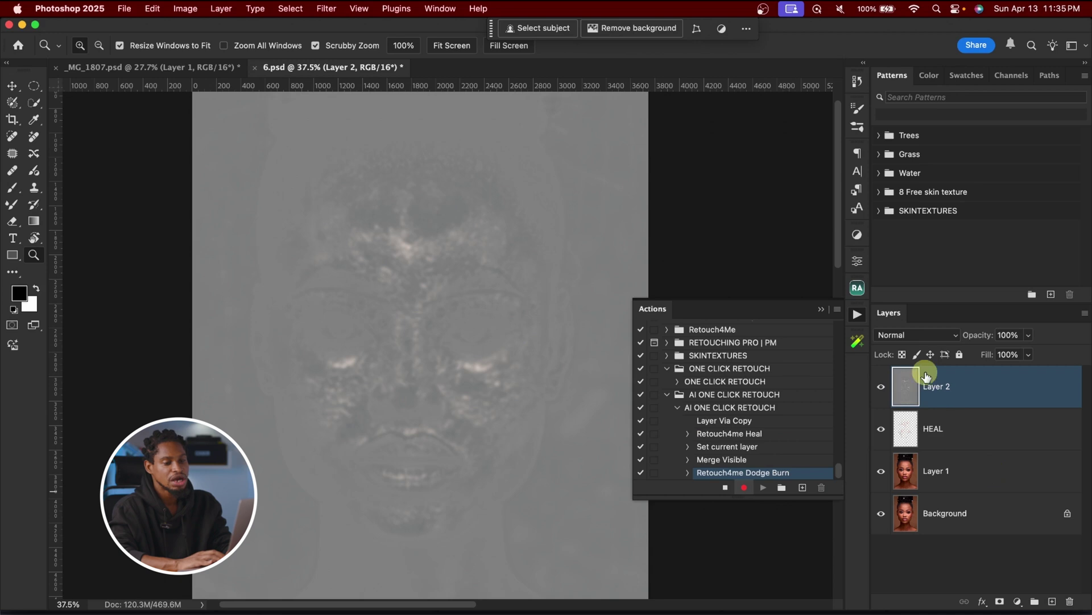
# Set the gray dodge-and-burn layer's blend mode to Soft Light and rename it DODGE AND BURN
pyautogui.click(927, 333)
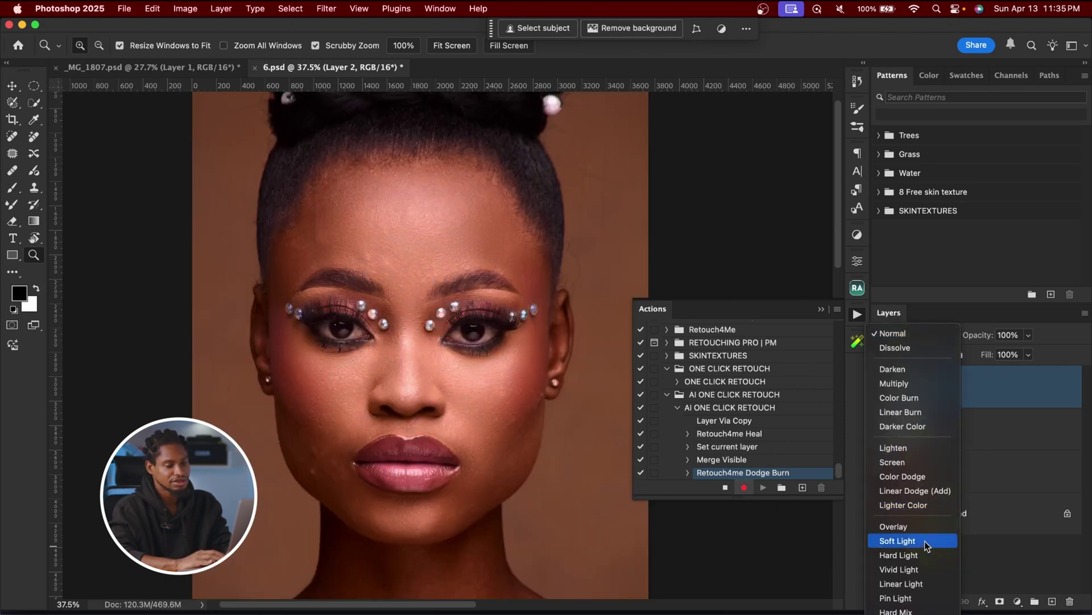
pyautogui.click(924, 540)
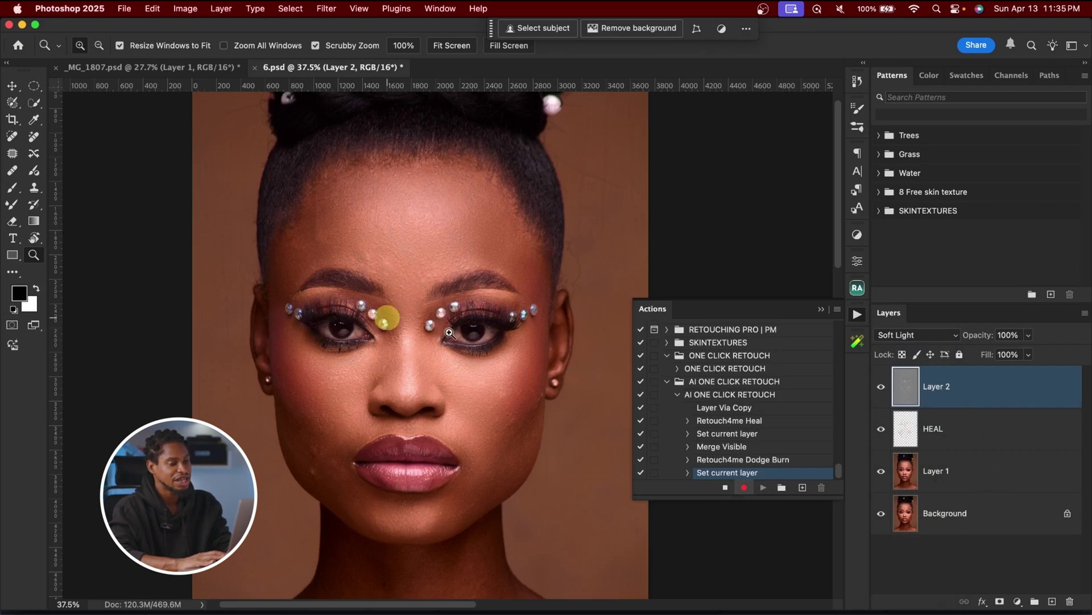
pyautogui.click(943, 386)
pyautogui.write('DODGE AND BURN')
pyautogui.press('Return')
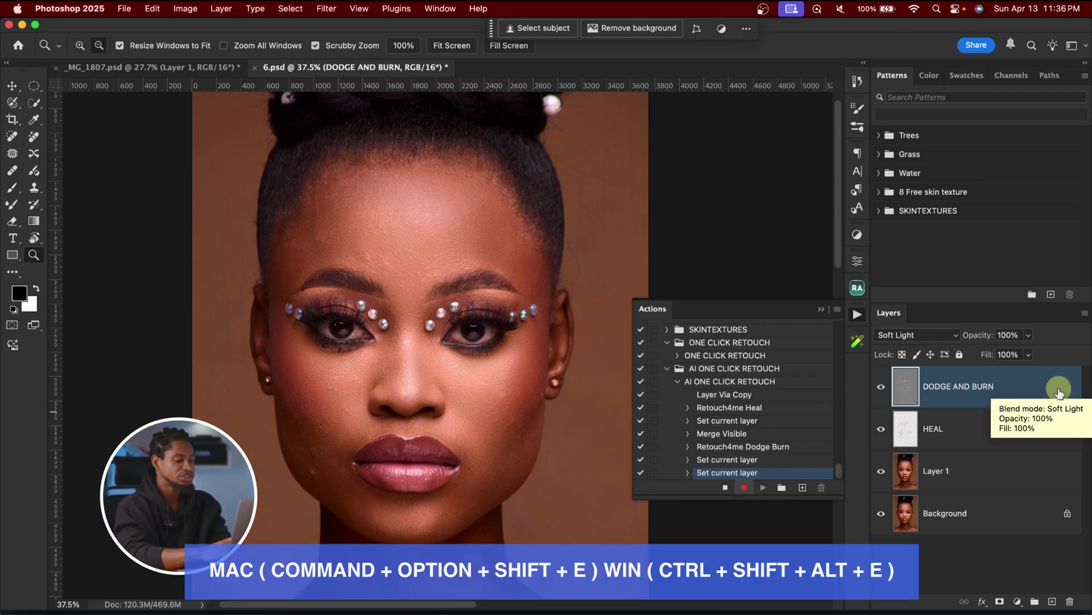
# Stamp all visible layers into a new layer above DODGE AND BURN and open Reblum Retouch on it, checking the face at 51%
pyautogui.press('super+alt+shift+e')
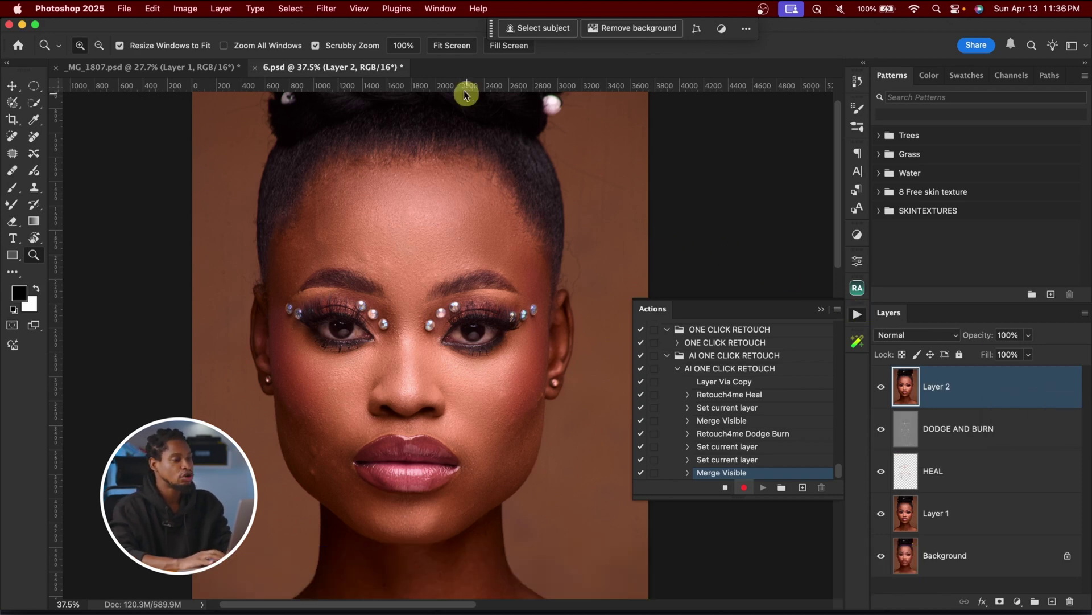
pyautogui.click(327, 9)
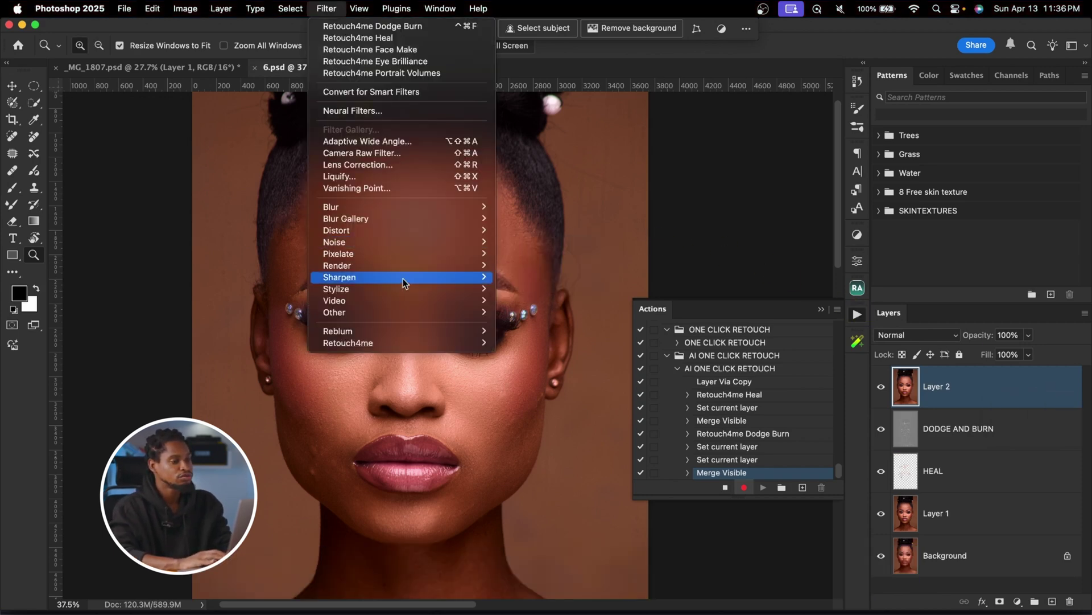
pyautogui.moveTo(414, 333)
pyautogui.click(540, 331)
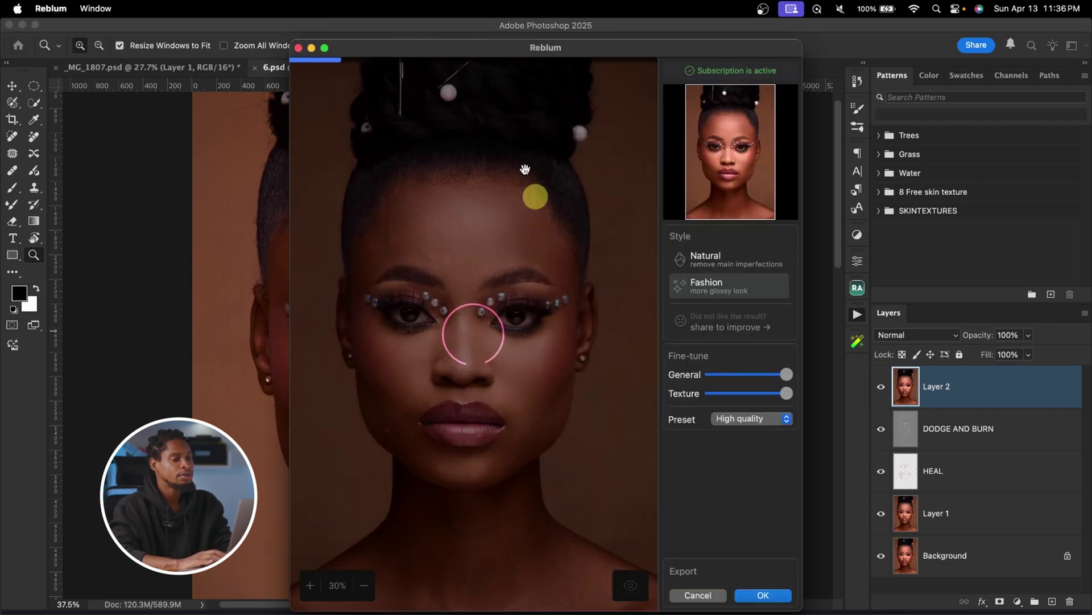
pyautogui.click(489, 137)
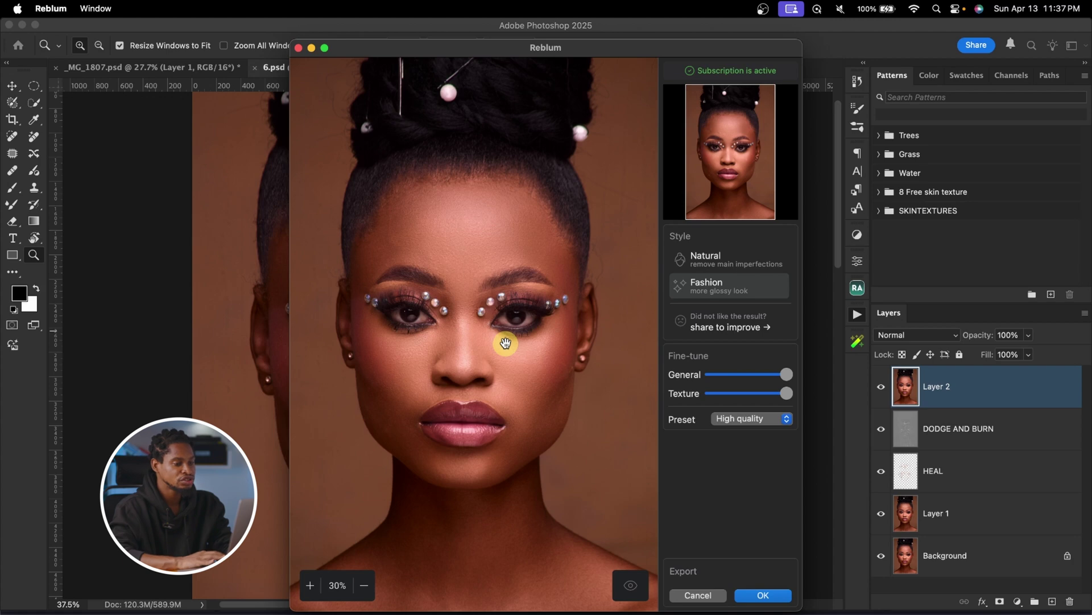
pyautogui.click(310, 585)
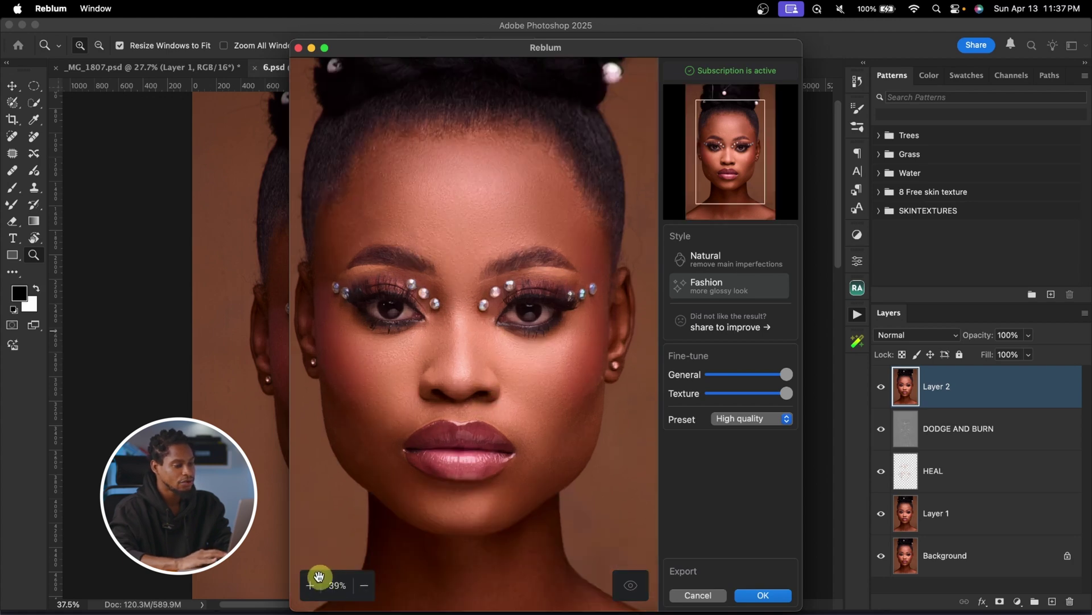
pyautogui.click(310, 583)
pyautogui.moveTo(454, 434); pyautogui.dragTo(480, 462)
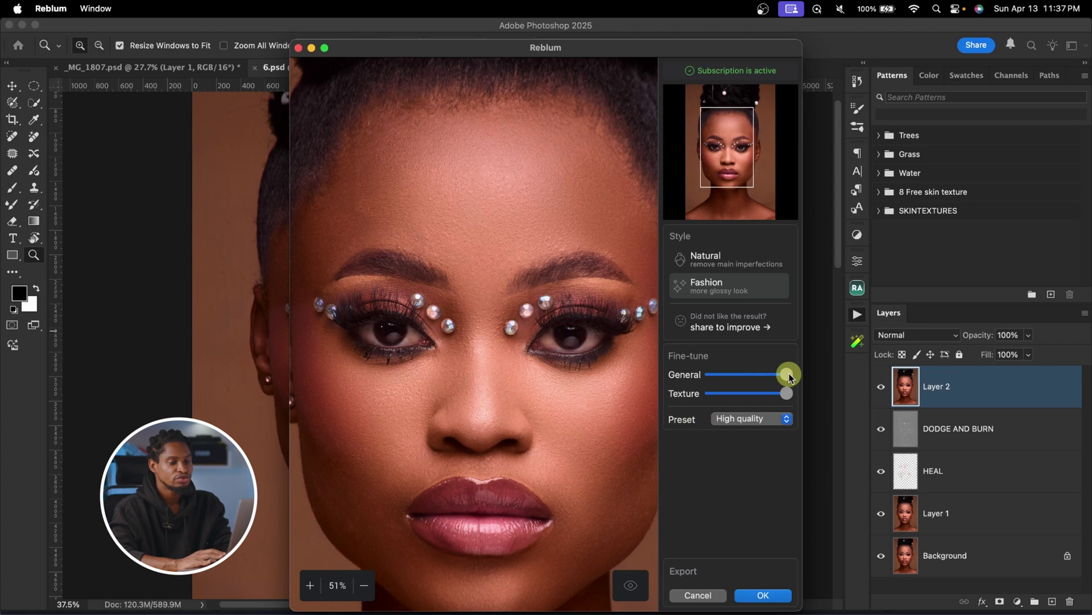
# Compare General and Texture at minimum and maximum, and apply Reblum in Fashion style with both at maximum and the High quality preset
pyautogui.moveTo(788, 375); pyautogui.dragTo(717, 376)
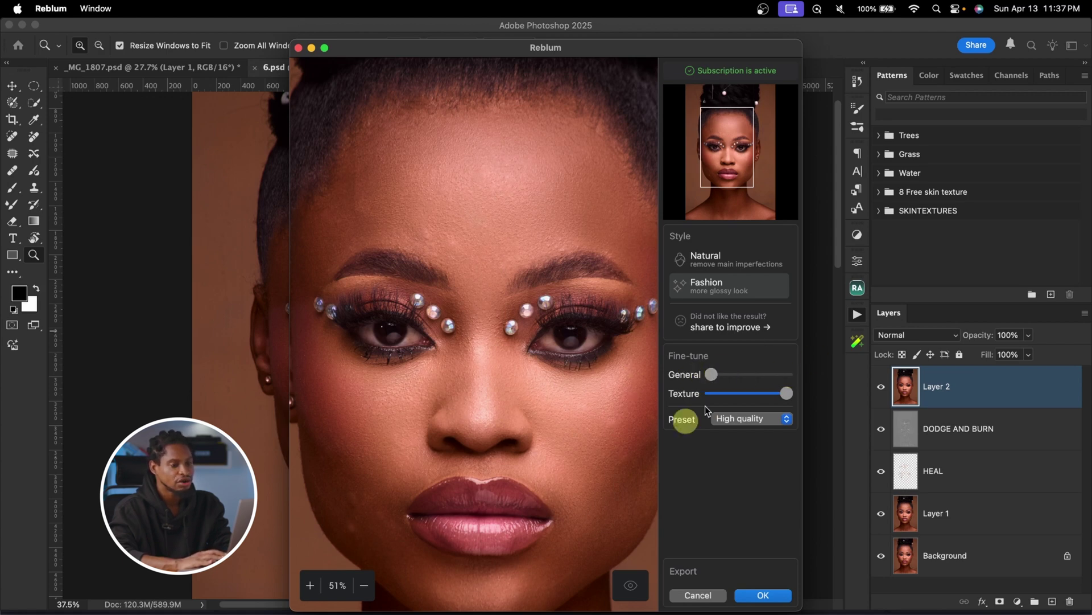
pyautogui.moveTo(712, 376); pyautogui.dragTo(808, 375)
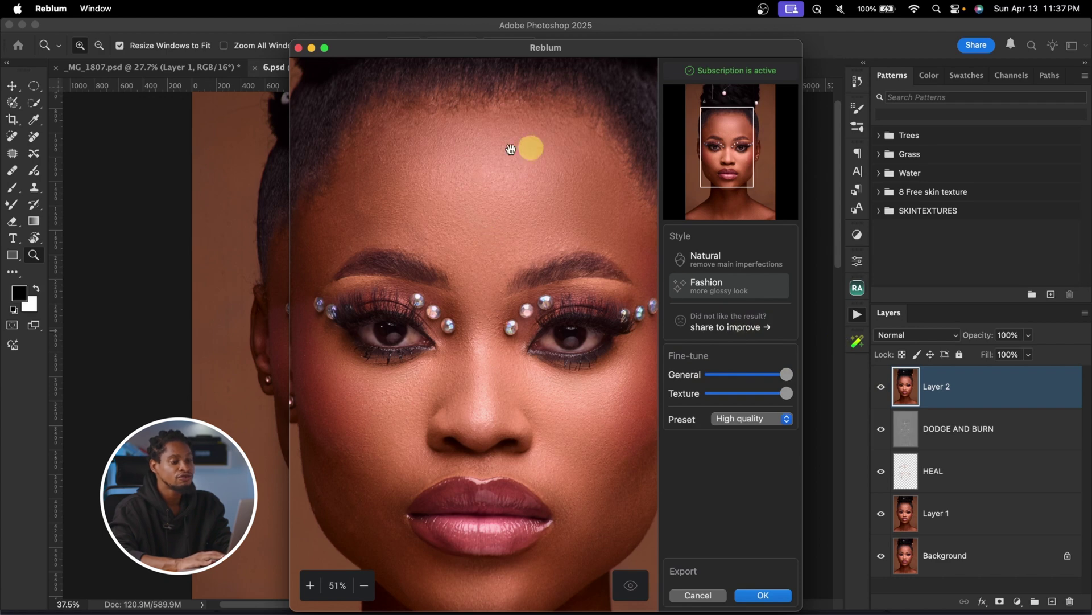
pyautogui.moveTo(788, 396); pyautogui.dragTo(712, 393)
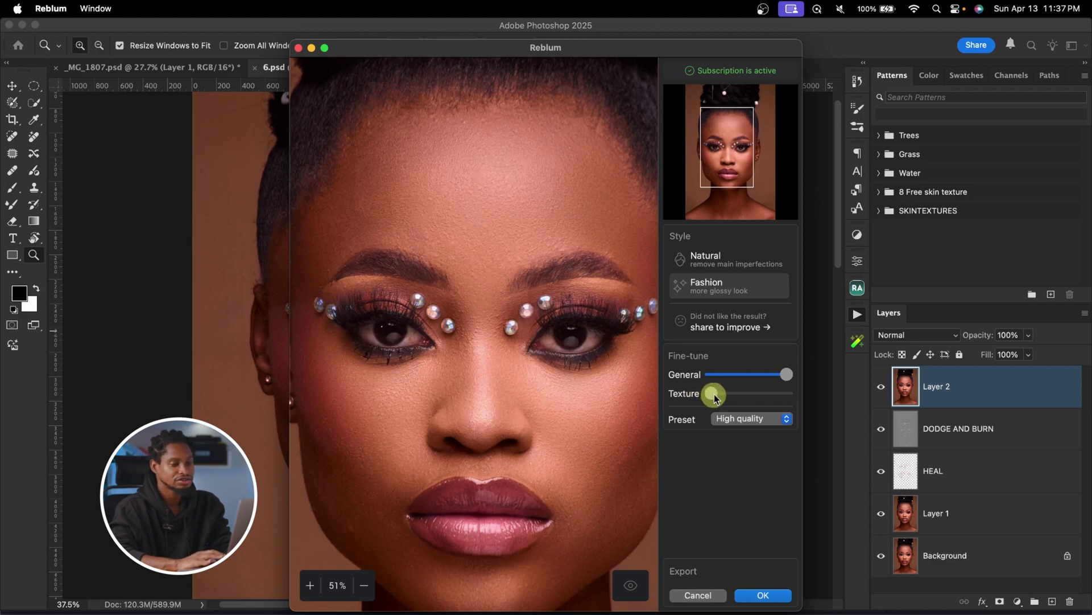
pyautogui.moveTo(712, 393); pyautogui.dragTo(785, 394)
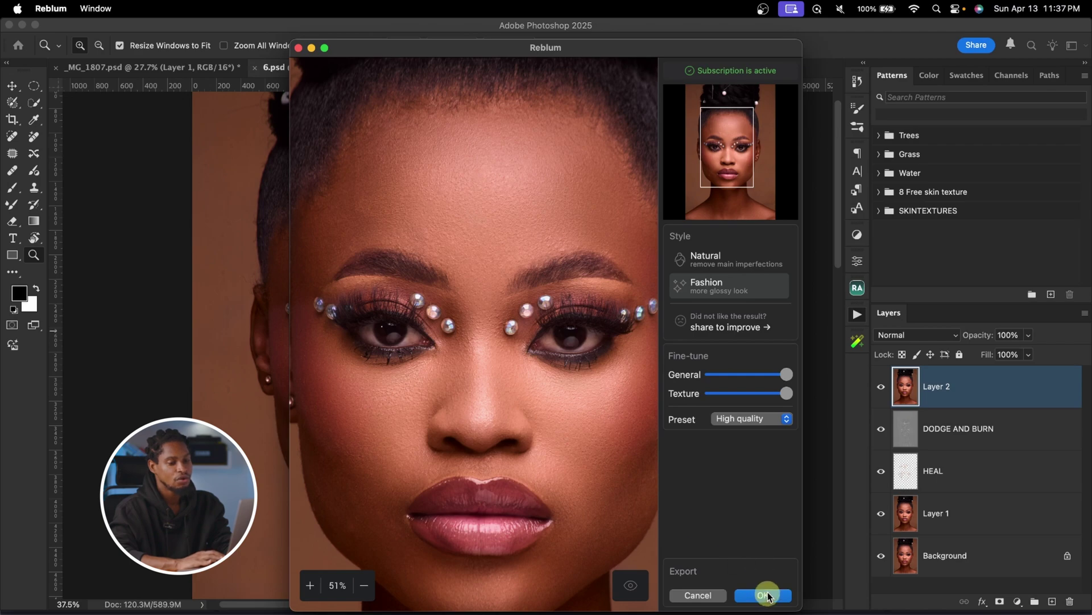
pyautogui.click(767, 595)
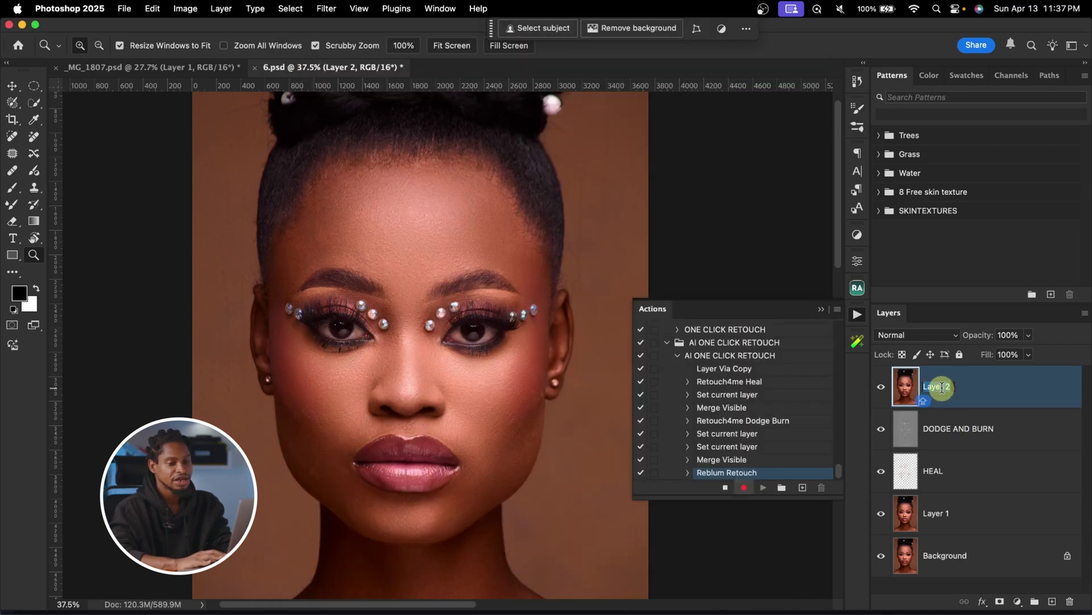
# Rename the Reblum-retouched layer as REBLUM 1
pyautogui.click(942, 387)
pyautogui.write('REBLUM 1')
pyautogui.press('Return')
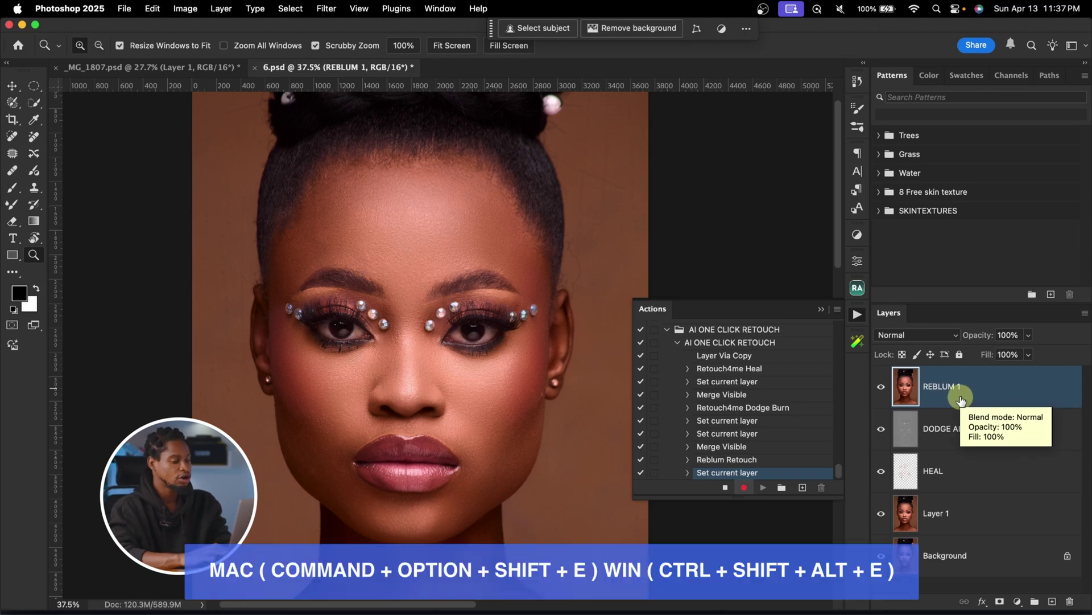
# Stamp the visible layers into a new layer and apply Reblum Retouch in Fashion style with General at maximum and Texture at roughly a third
pyautogui.press('super+alt+shift+e')
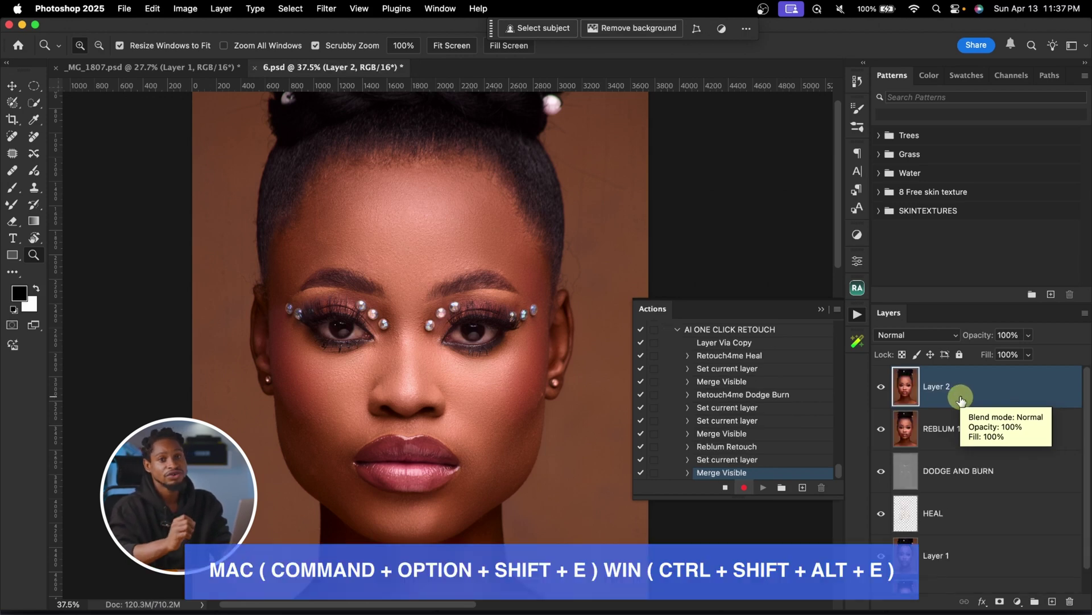
pyautogui.click(327, 10)
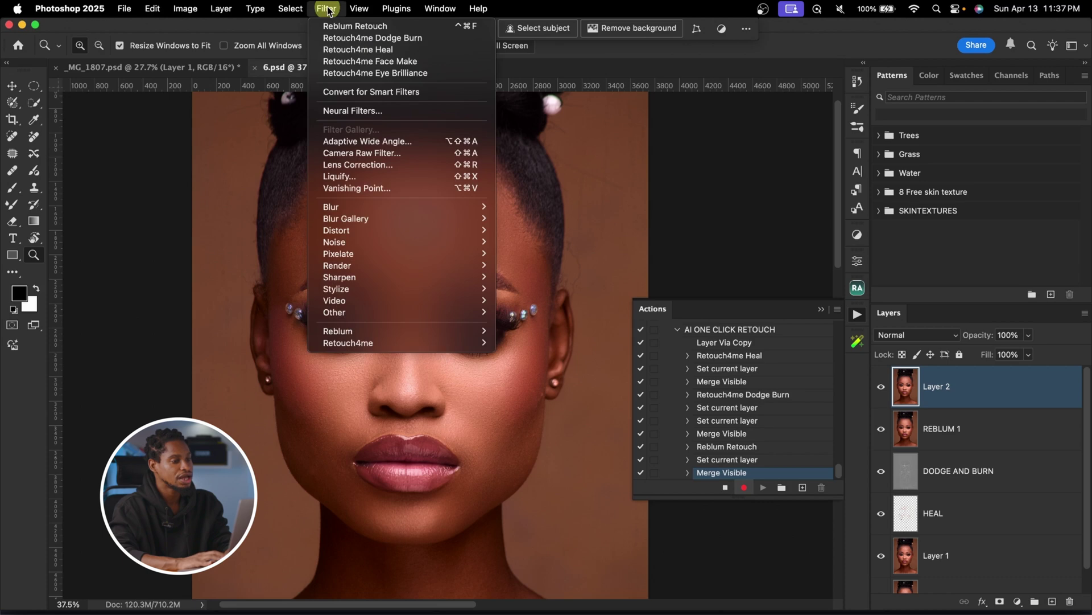
pyautogui.moveTo(417, 332)
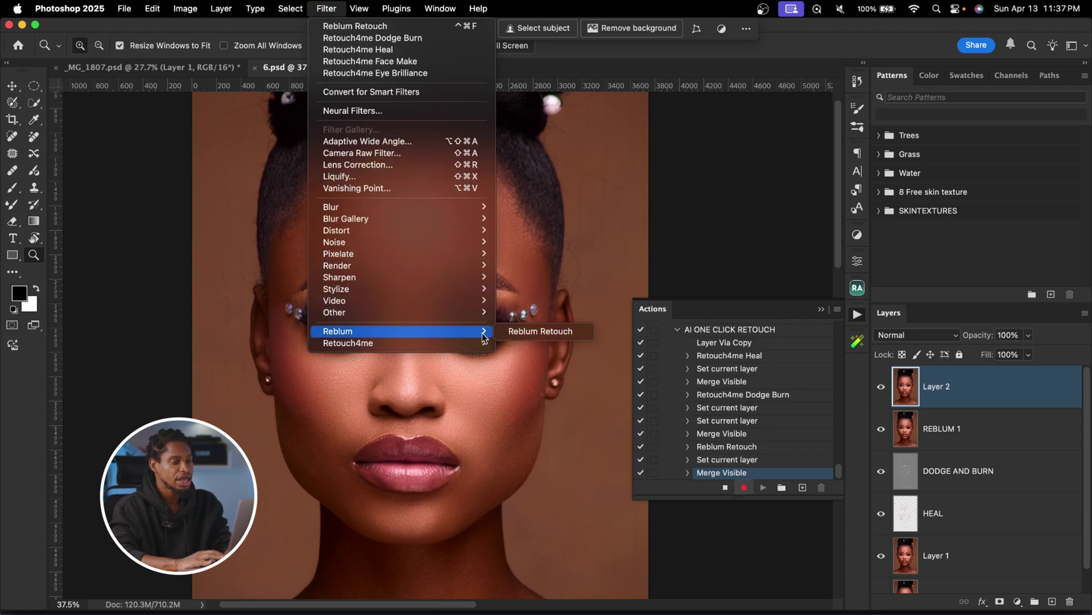
pyautogui.click(542, 331)
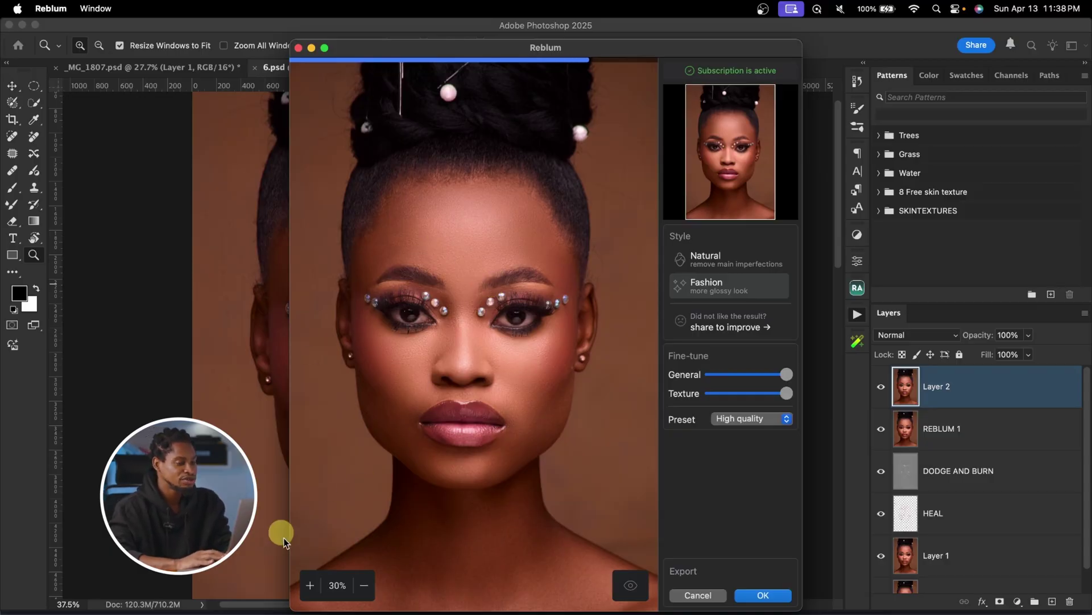
pyautogui.click(310, 586)
pyautogui.click(310, 585)
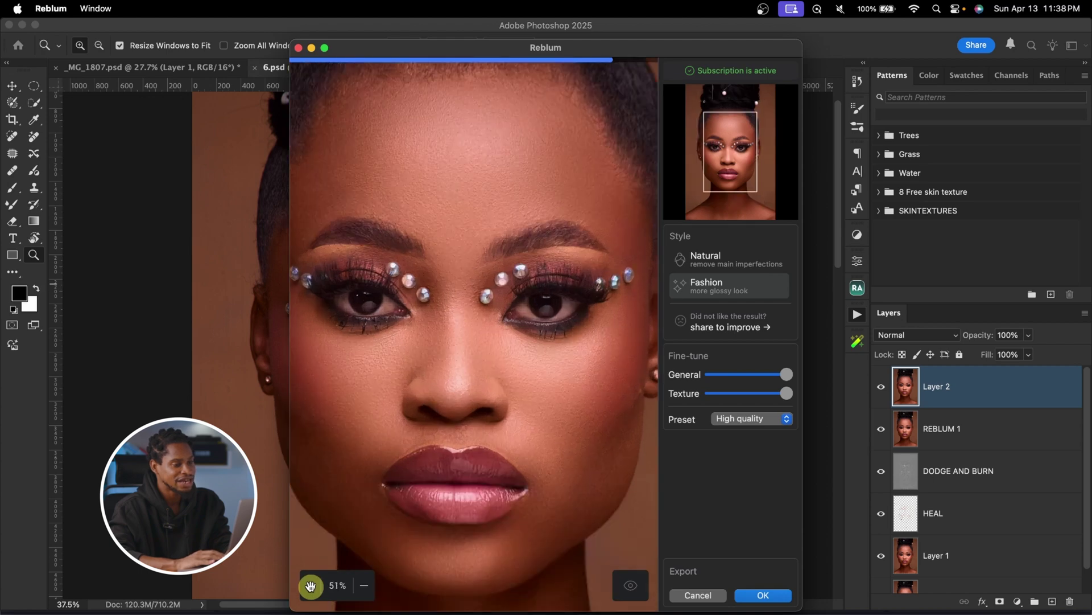
pyautogui.moveTo(470, 430); pyautogui.dragTo(500, 432)
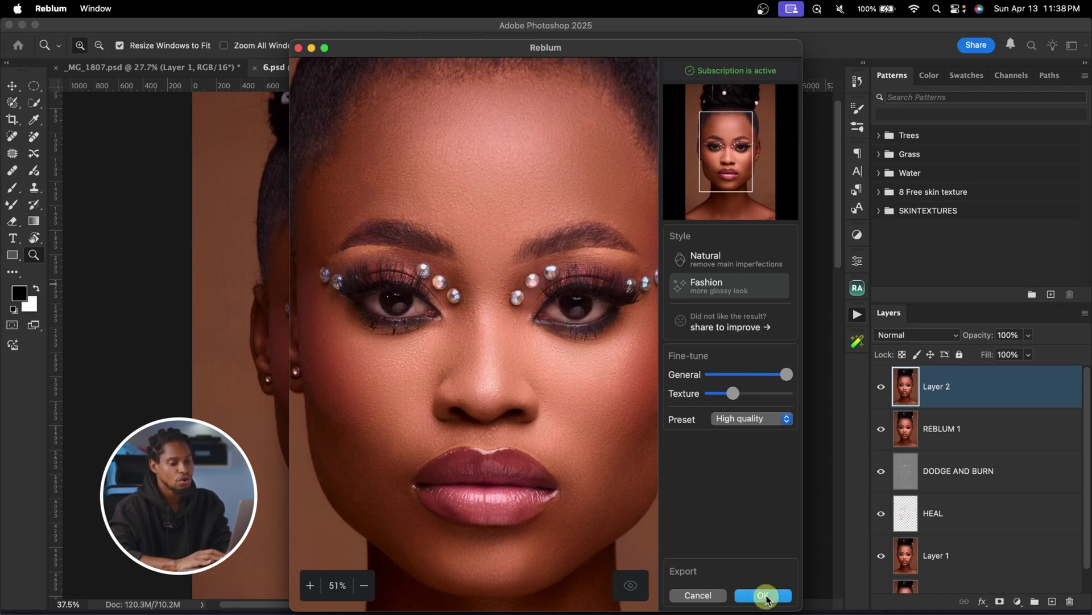
pyautogui.click(764, 595)
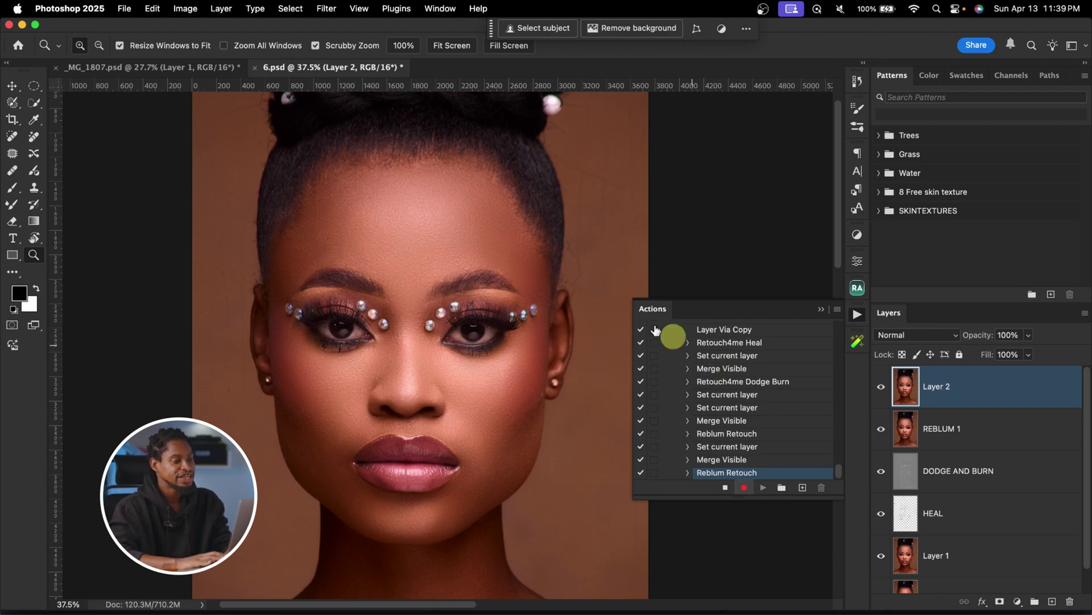
# Rename the second Reblum-retouched layer as REBLUM 2
pyautogui.moveTo(547, 351); pyautogui.dragTo(527, 348)
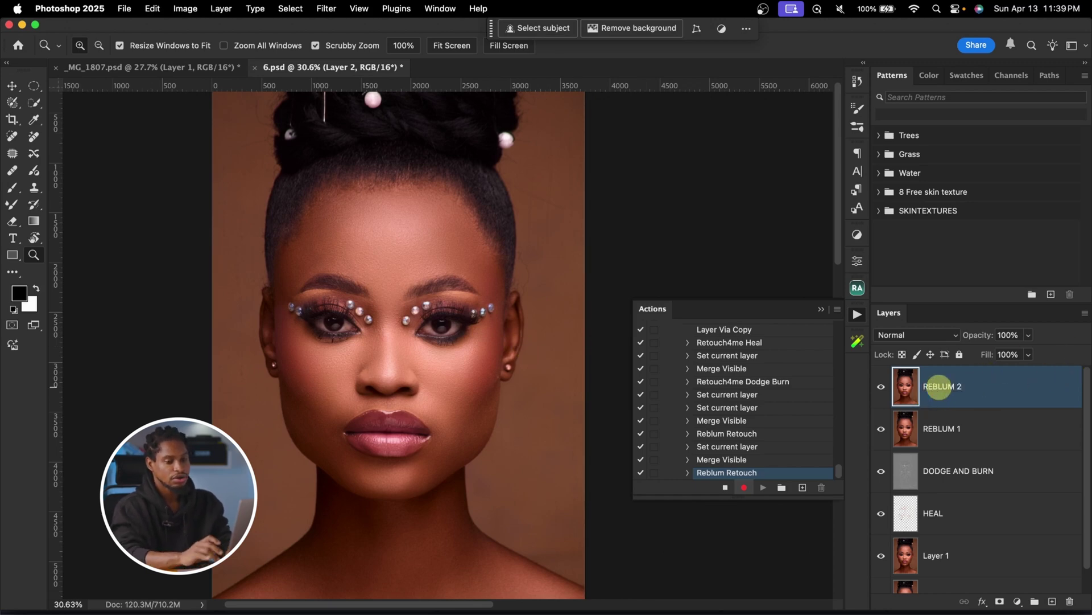
pyautogui.press('Return')
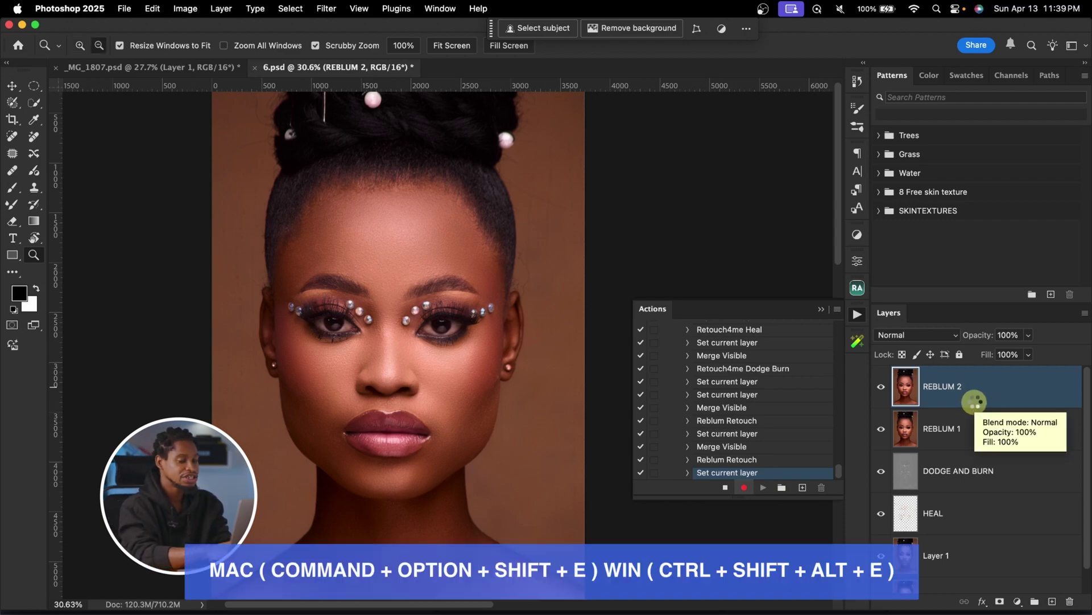
# Stamp the visible layers into a new layer and apply Retouch4me Portrait Volumes at Blend 60 with Soft Light Layer enabled
pyautogui.press('super+alt+shift+e')
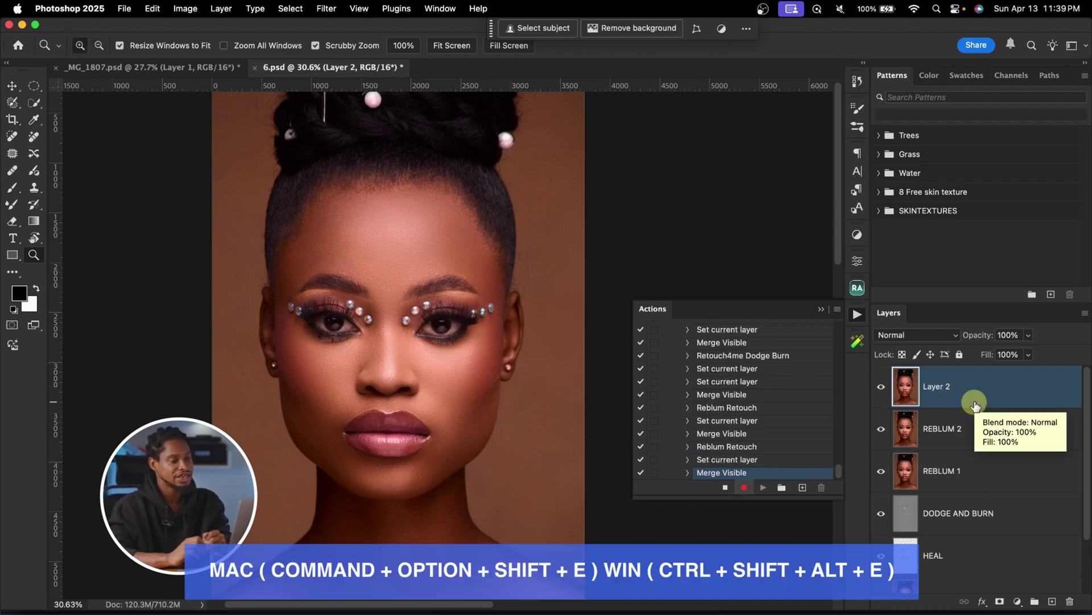
pyautogui.click(326, 9)
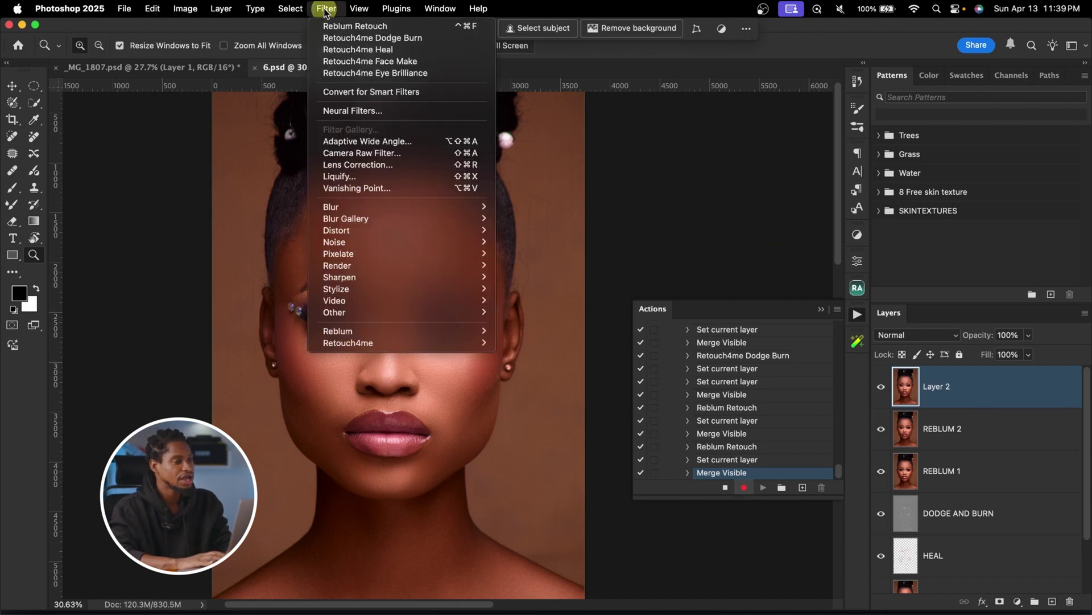
pyautogui.moveTo(377, 346)
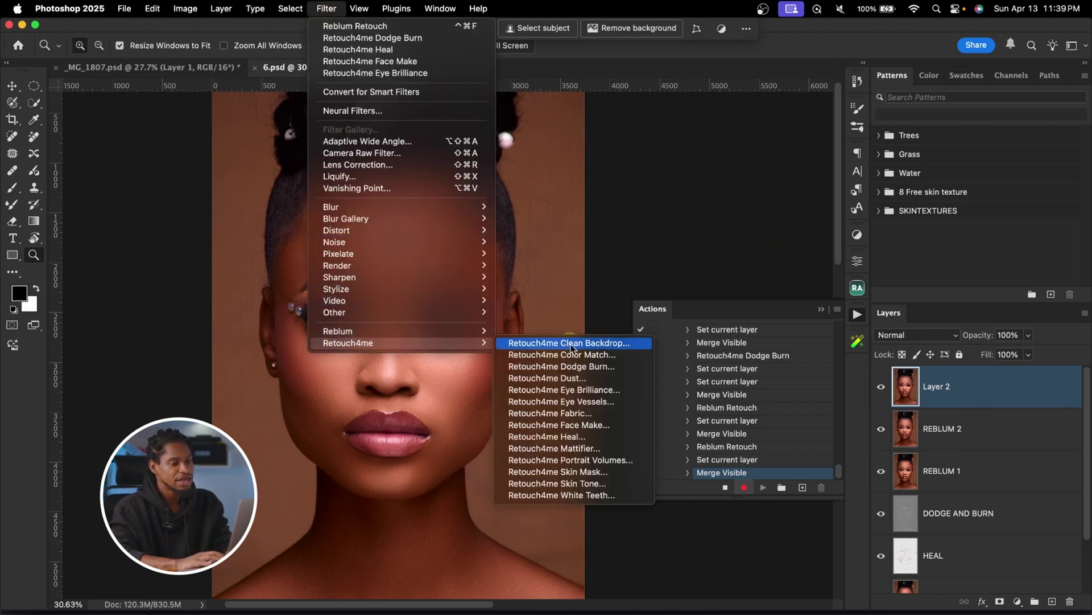
pyautogui.click(610, 463)
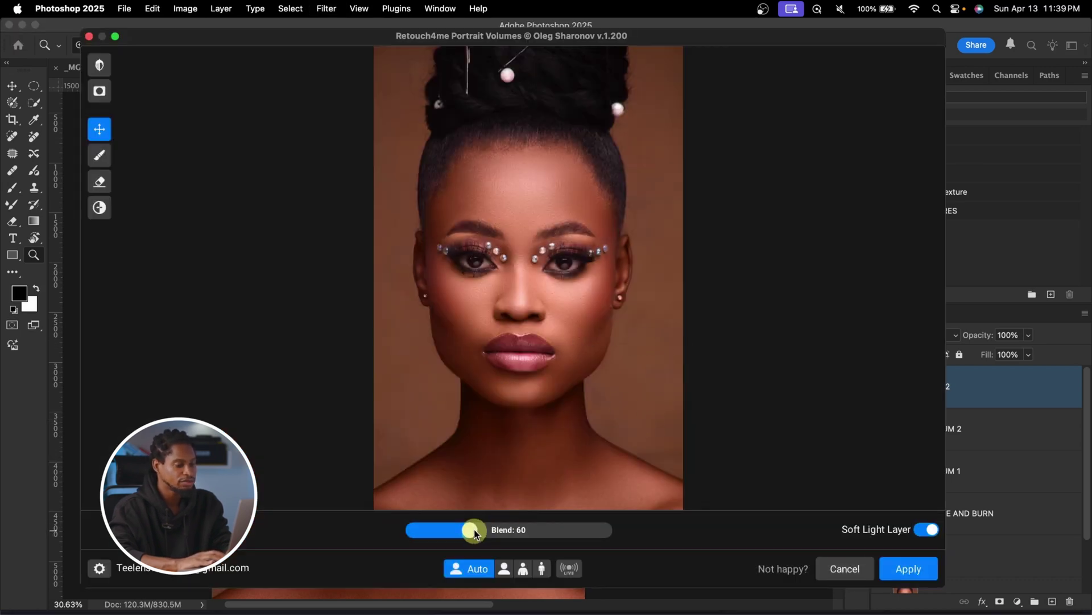
pyautogui.moveTo(475, 533); pyautogui.dragTo(665, 528)
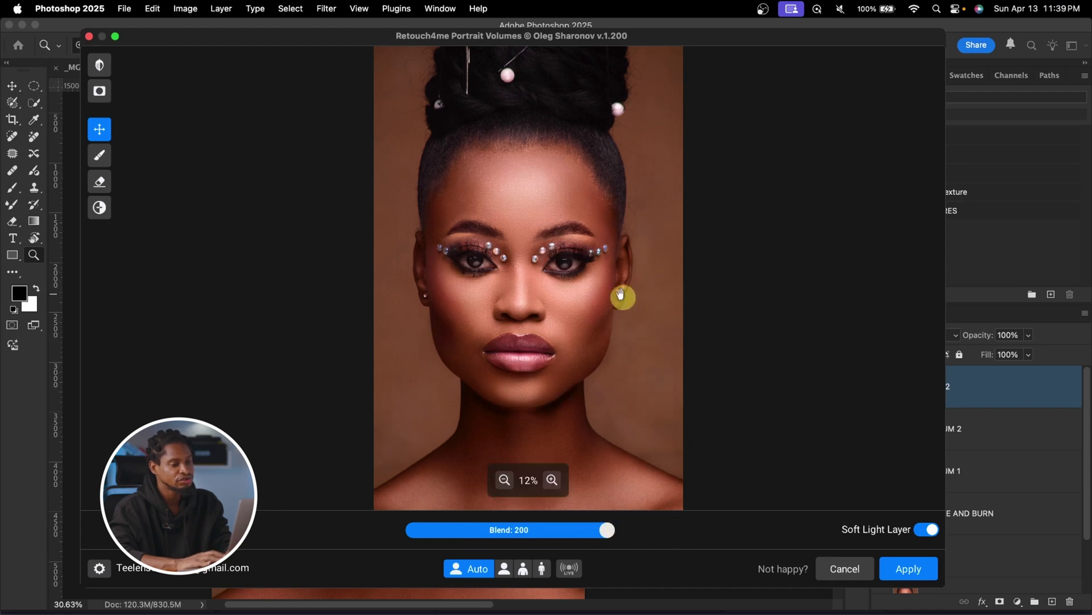
pyautogui.click(603, 350)
pyautogui.moveTo(609, 530); pyautogui.dragTo(488, 537)
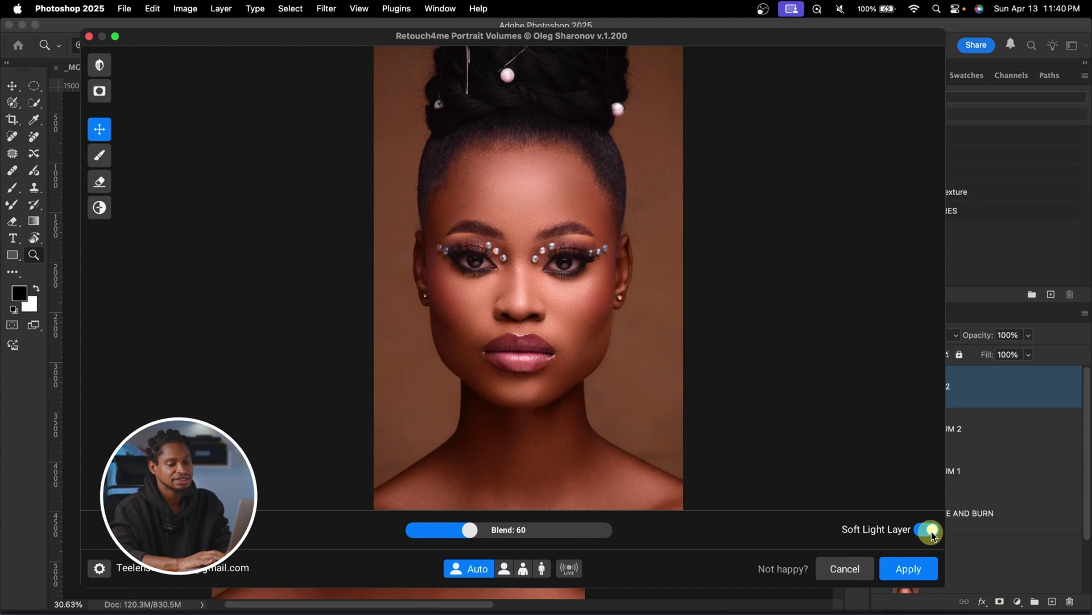
pyautogui.click(920, 569)
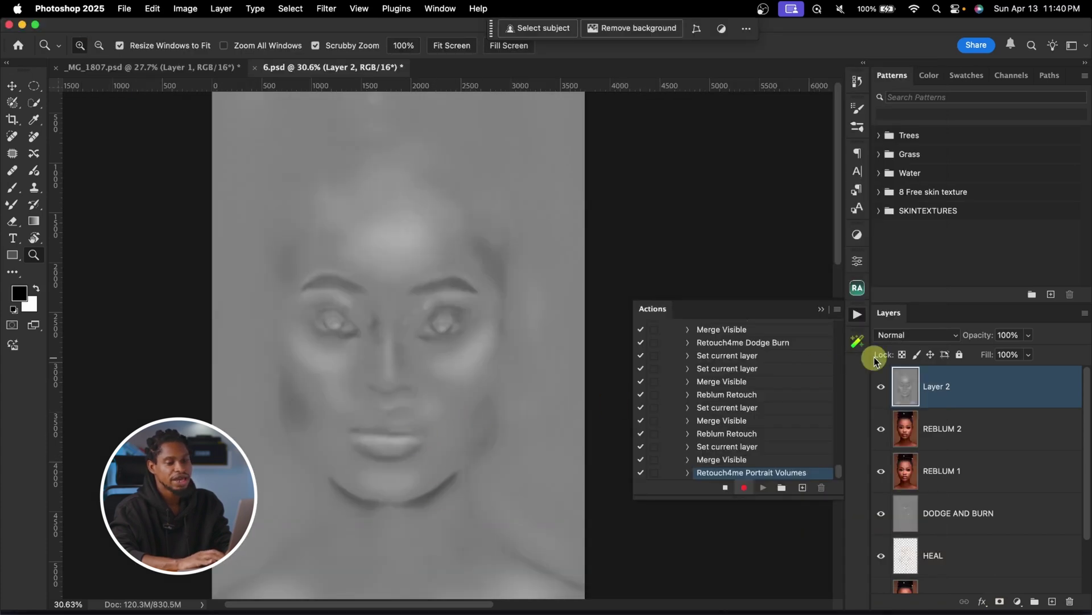
# Set the Portrait Volumes layer's blend mode to Soft Light and inspect the face up close
pyautogui.click(924, 334)
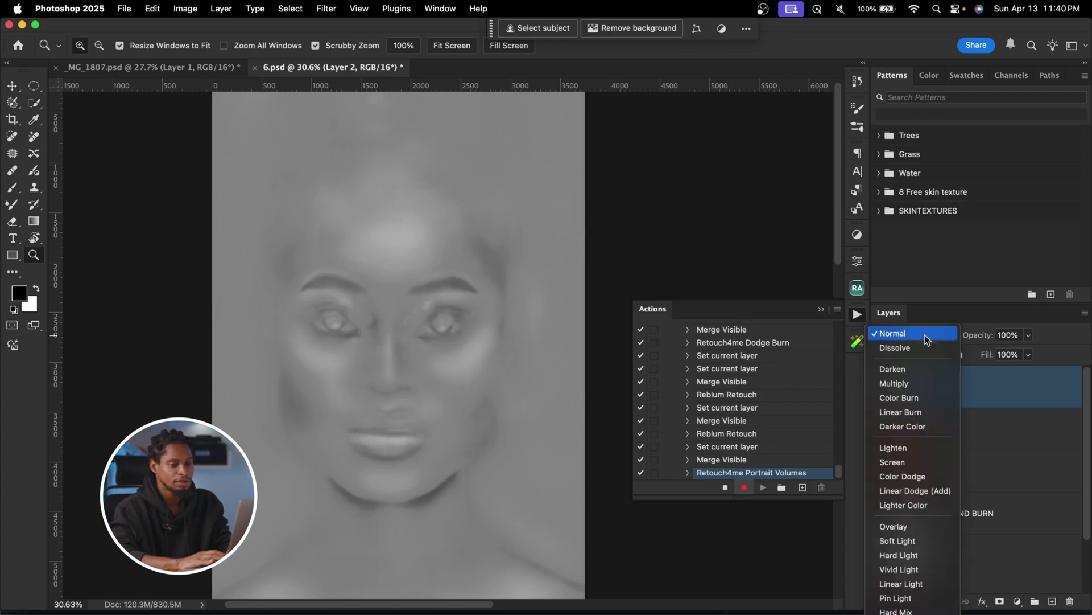
pyautogui.click(915, 540)
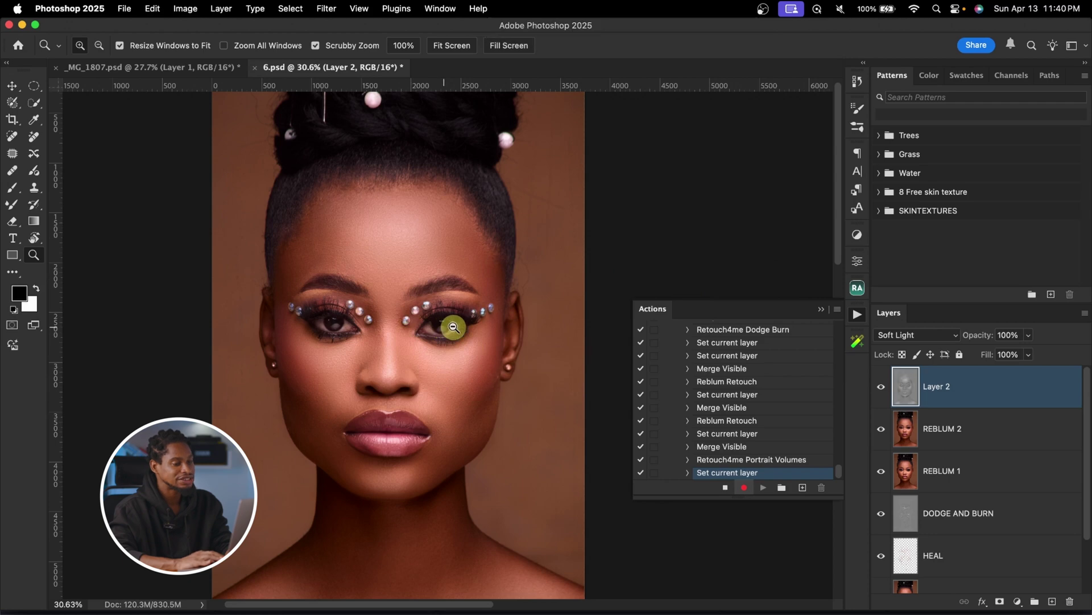
pyautogui.moveTo(450, 334); pyautogui.dragTo(481, 325)
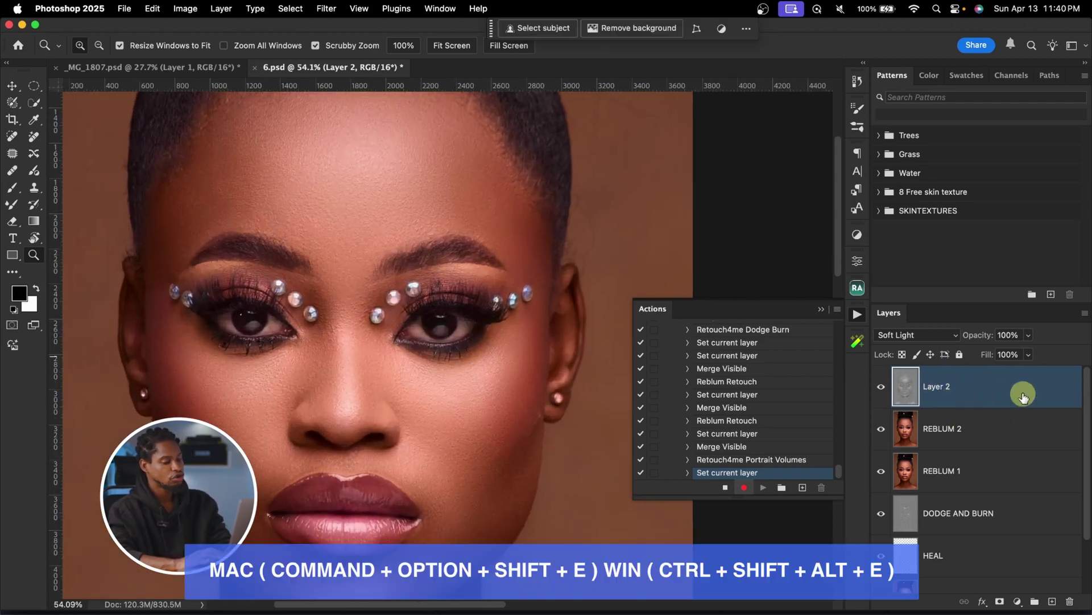
# Stamp the visible layers into a new layer and set Retouch4me Eye Brilliance to Blend 79, with Make Mask enabled
pyautogui.press('cmd+alt+shift+e')
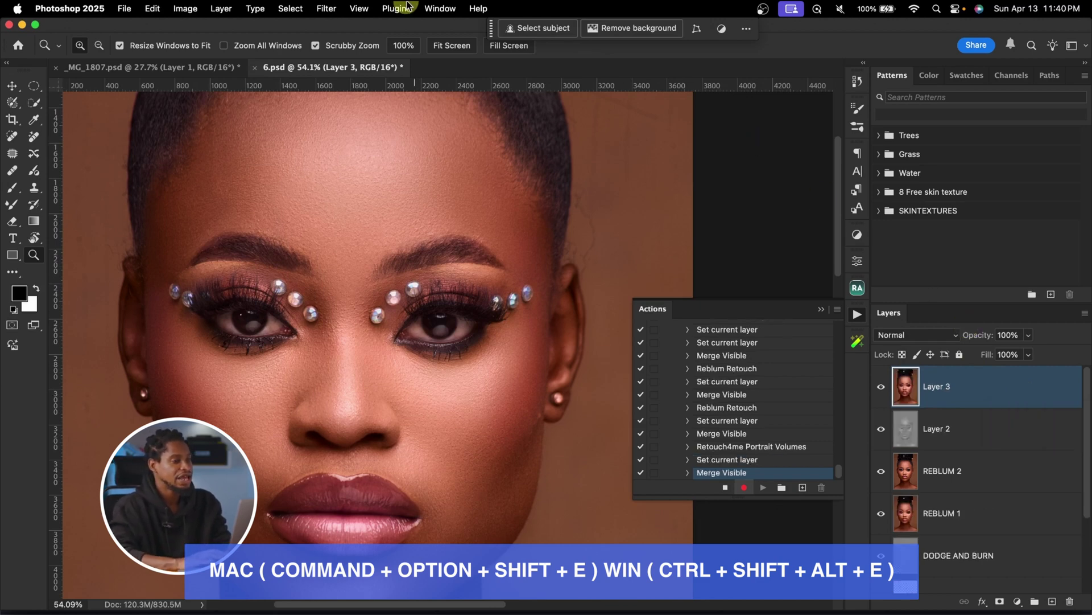
pyautogui.click(326, 9)
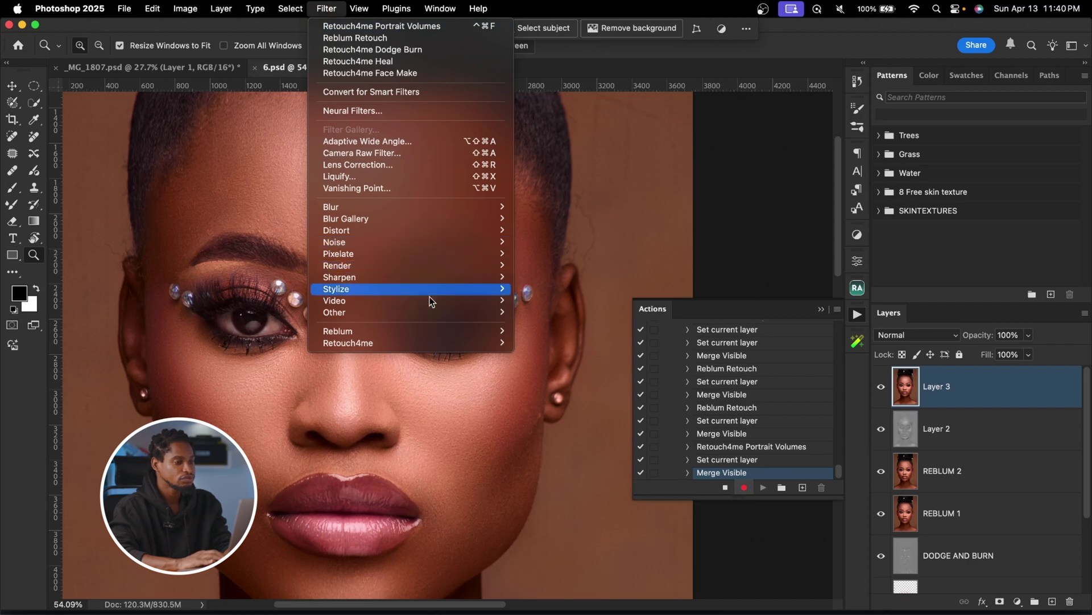
pyautogui.moveTo(425, 342)
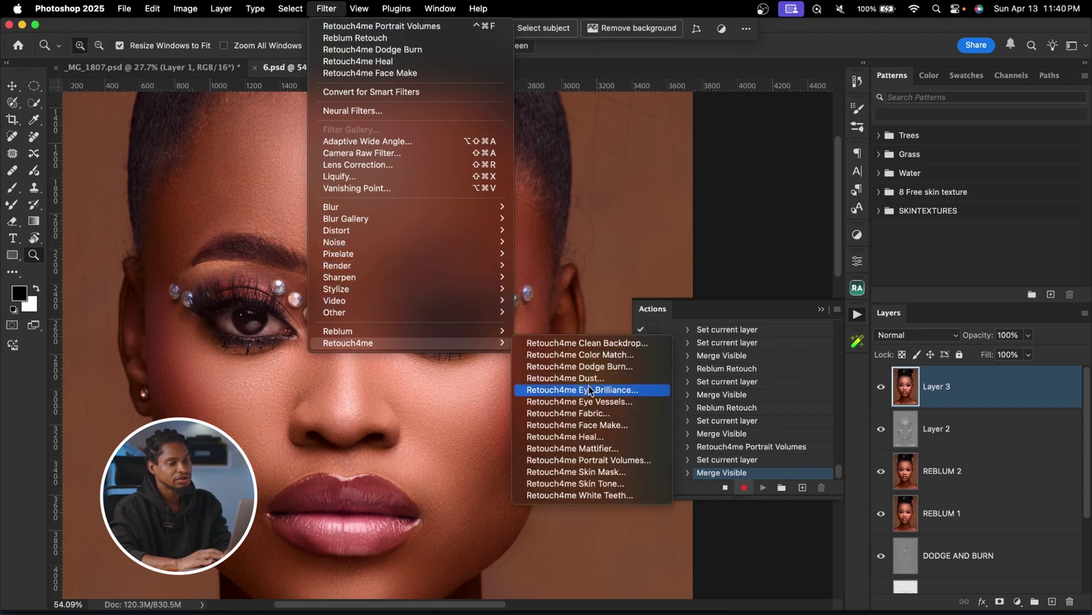
pyautogui.click(636, 390)
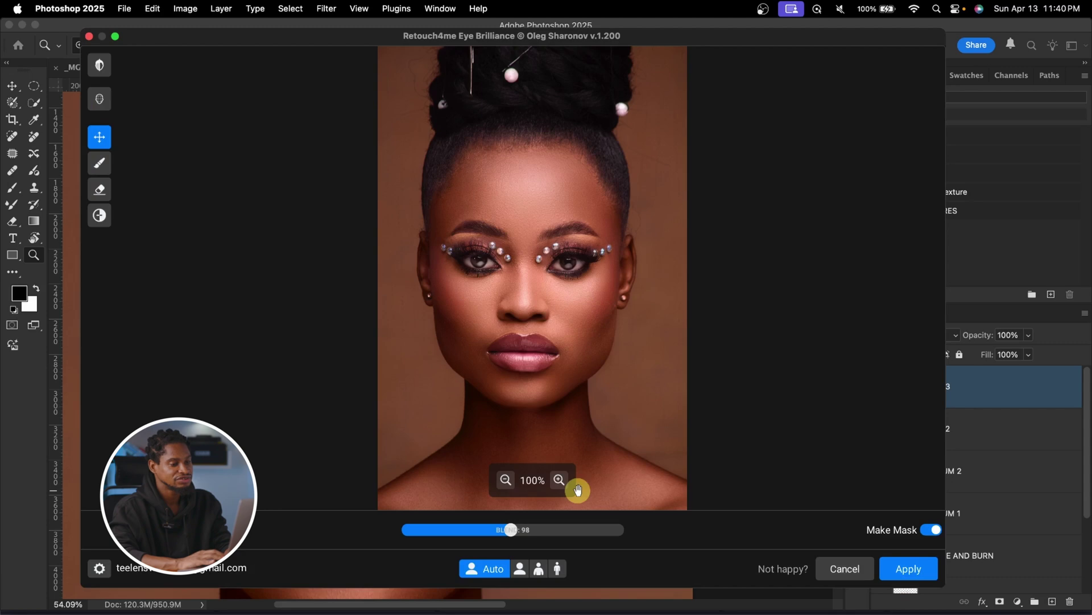
pyautogui.click(561, 479)
pyautogui.moveTo(580, 305); pyautogui.dragTo(580, 329)
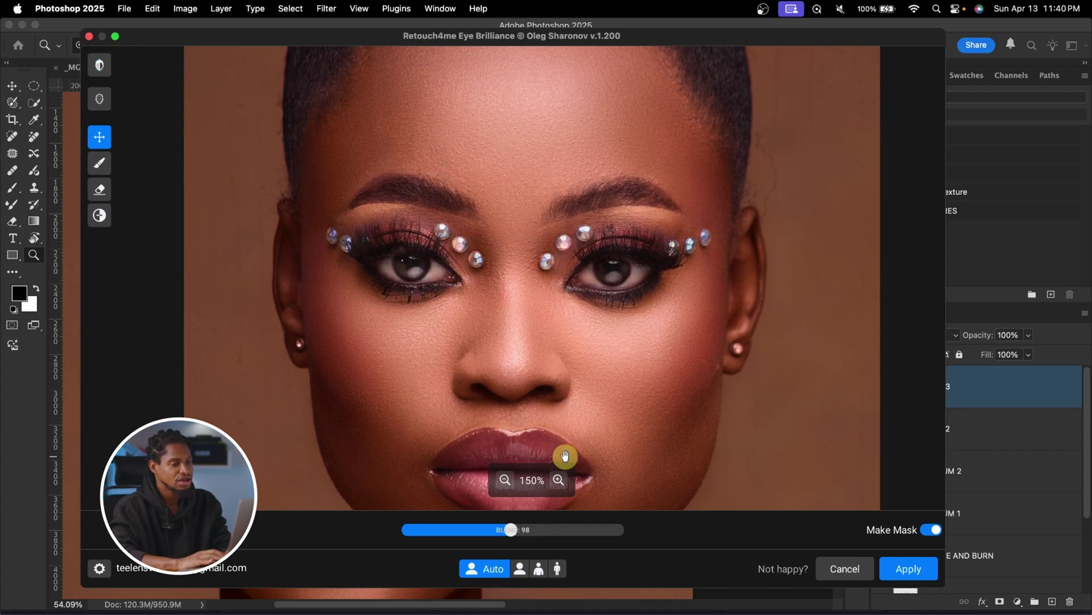
pyautogui.moveTo(510, 532); pyautogui.dragTo(678, 477)
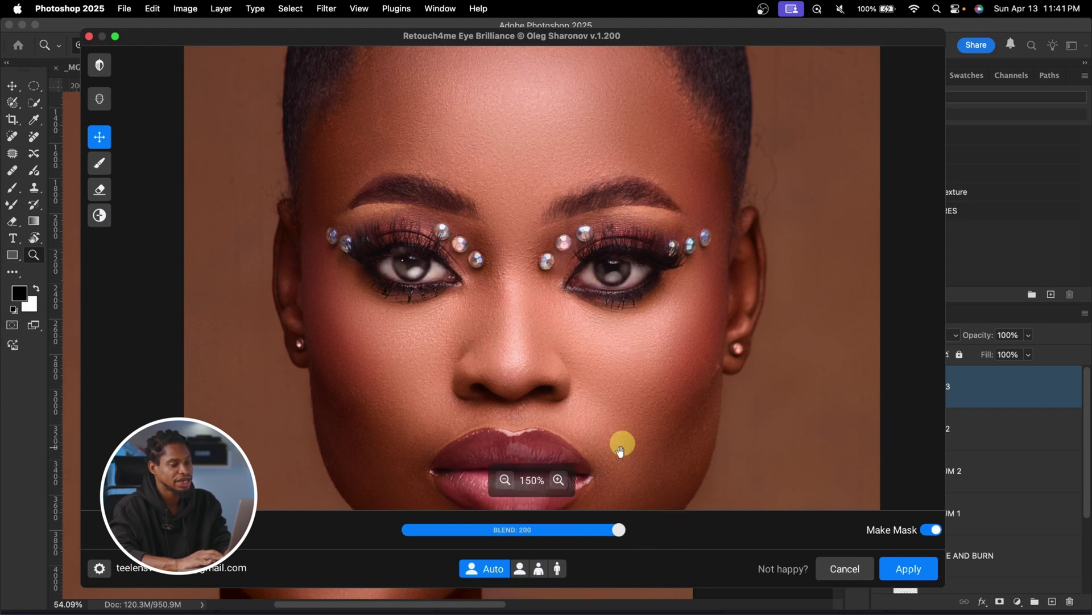
pyautogui.moveTo(615, 533); pyautogui.dragTo(486, 532)
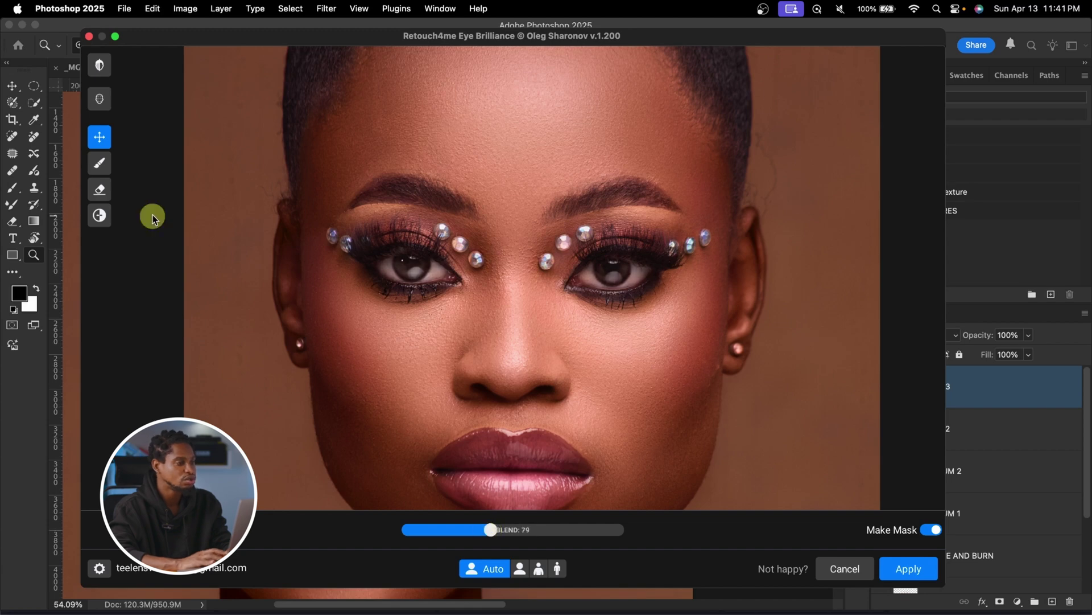
# Erase the iris, the skin around both eyes, the spot above the brow and the mouth corners from the mask, and apply Eye Brilliance
pyautogui.click(101, 192)
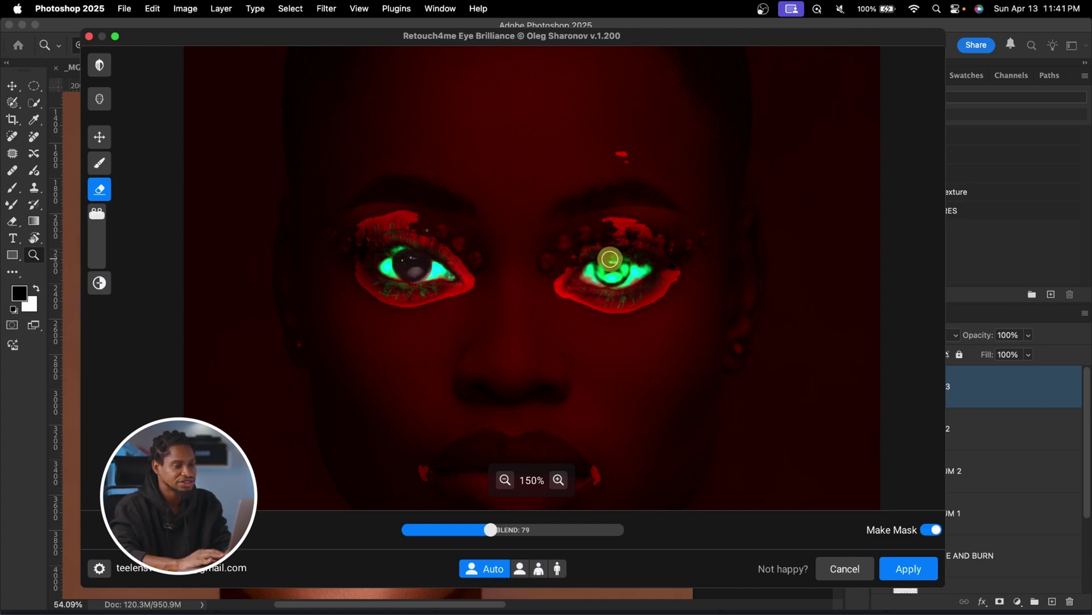
pyautogui.moveTo(610, 267); pyautogui.dragTo(619, 270)
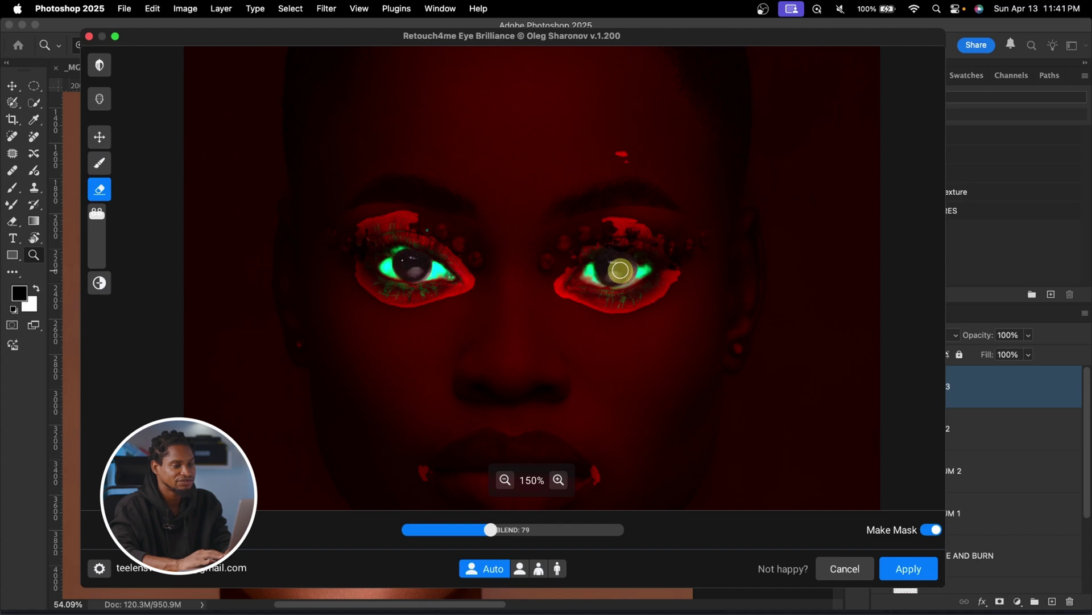
pyautogui.moveTo(561, 299)
pyautogui.mouseDown()
pyautogui.moveTo(597, 307)
pyautogui.moveTo(663, 299)
pyautogui.moveTo(680, 279)
pyautogui.moveTo(676, 240)
pyautogui.moveTo(597, 234)
pyautogui.moveTo(634, 220)
pyautogui.moveTo(658, 227)
pyautogui.mouseUp()
pyautogui.click(625, 136)
pyautogui.moveTo(625, 154); pyautogui.dragTo(624, 169)
pyautogui.moveTo(441, 214)
pyautogui.mouseDown()
pyautogui.moveTo(366, 230)
pyautogui.moveTo(382, 219)
pyautogui.moveTo(446, 231)
pyautogui.moveTo(471, 268)
pyautogui.moveTo(470, 285)
pyautogui.moveTo(449, 297)
pyautogui.moveTo(405, 295)
pyautogui.moveTo(346, 271)
pyautogui.moveTo(395, 309)
pyautogui.mouseUp()
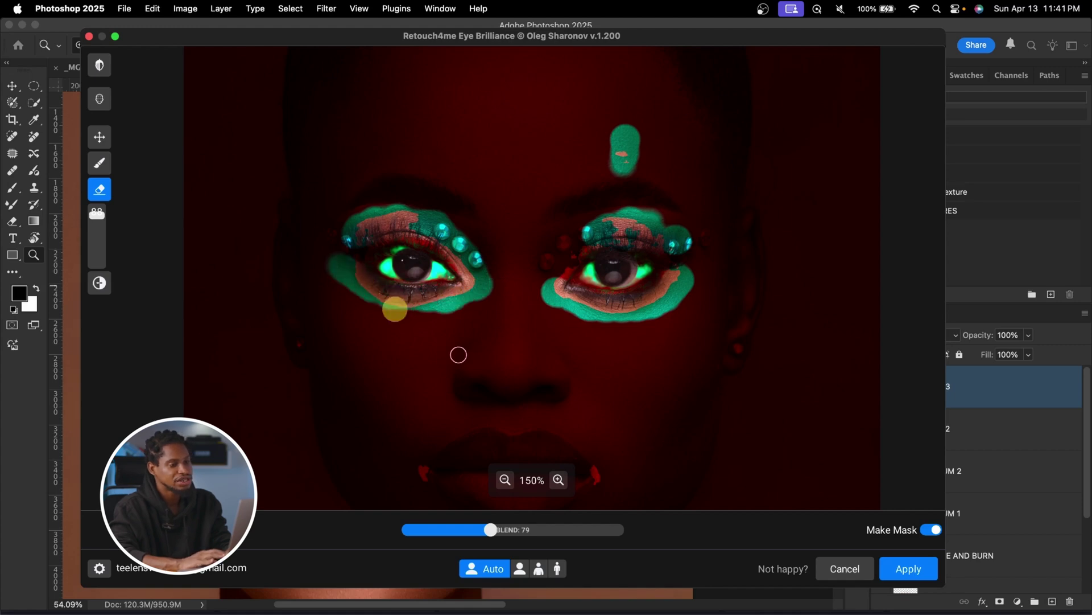
pyautogui.click(426, 474)
pyautogui.moveTo(595, 468); pyautogui.dragTo(595, 490)
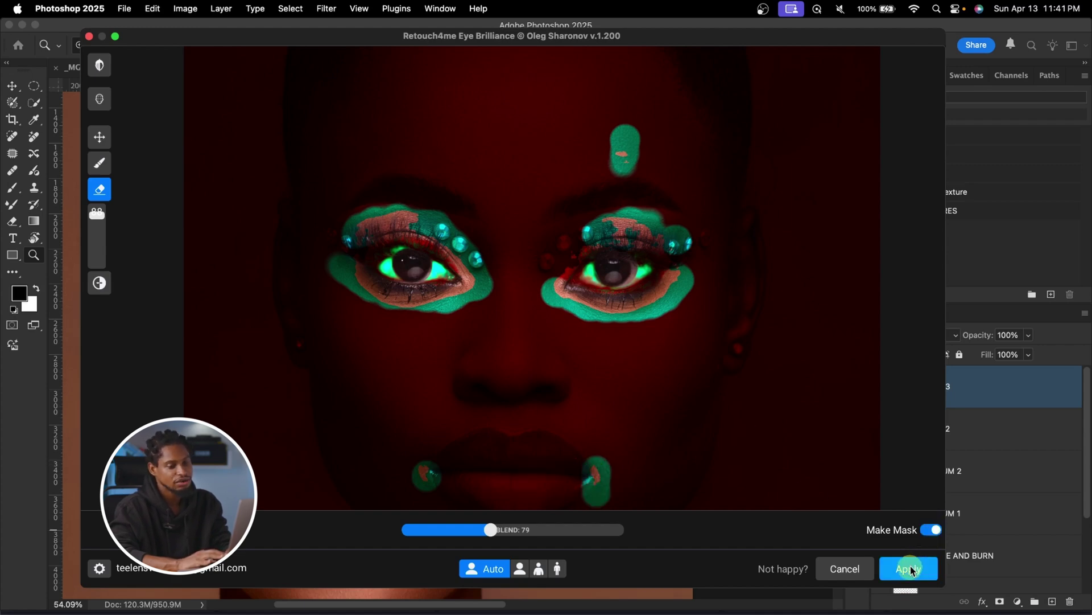
pyautogui.click(910, 566)
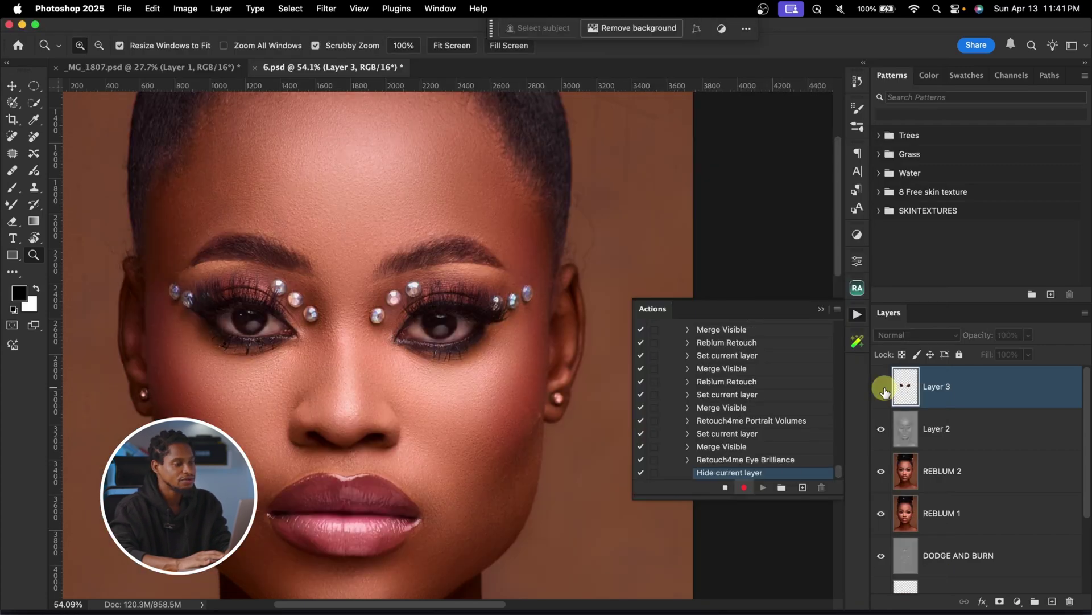
# Toggle the Eye Brilliance layer's visibility to compare before and after, and set its opacity to 98%
pyautogui.click(882, 386)
pyautogui.click(881, 388)
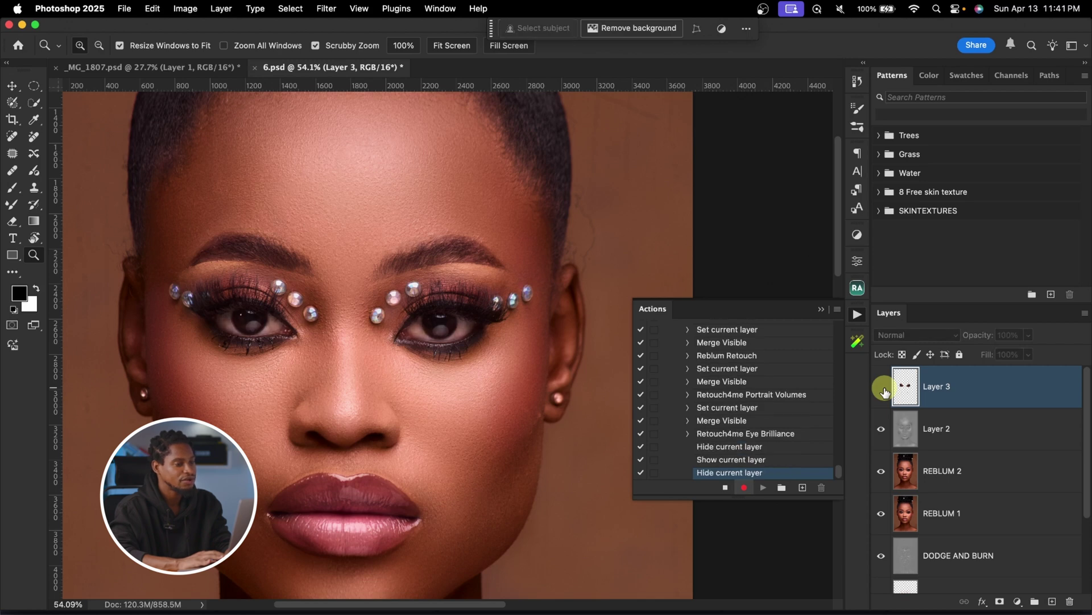
pyautogui.click(881, 388)
pyautogui.click(909, 376)
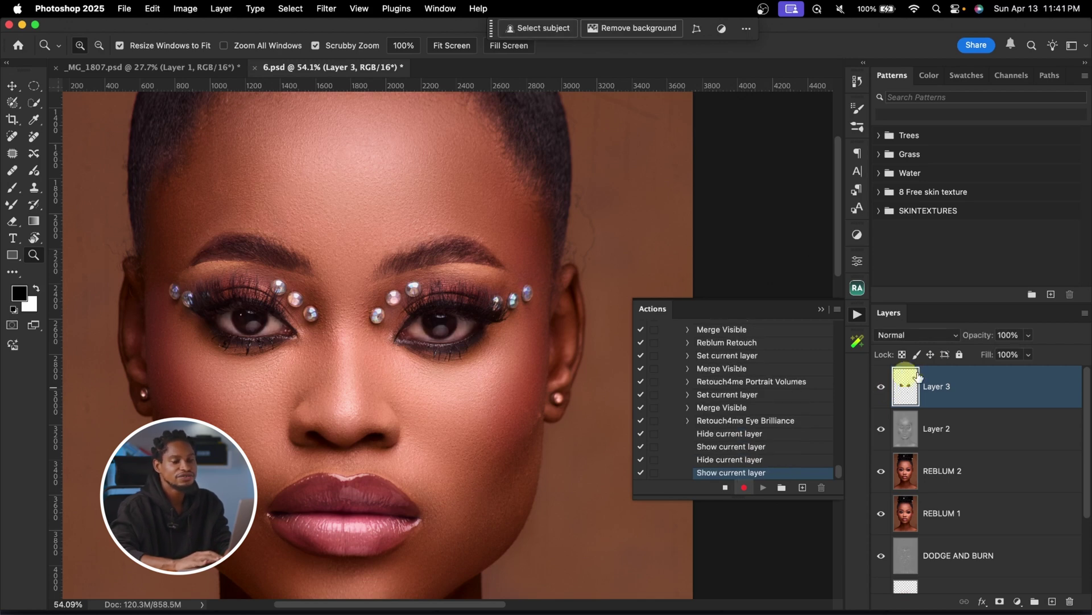
pyautogui.moveTo(975, 340); pyautogui.dragTo(1026, 393)
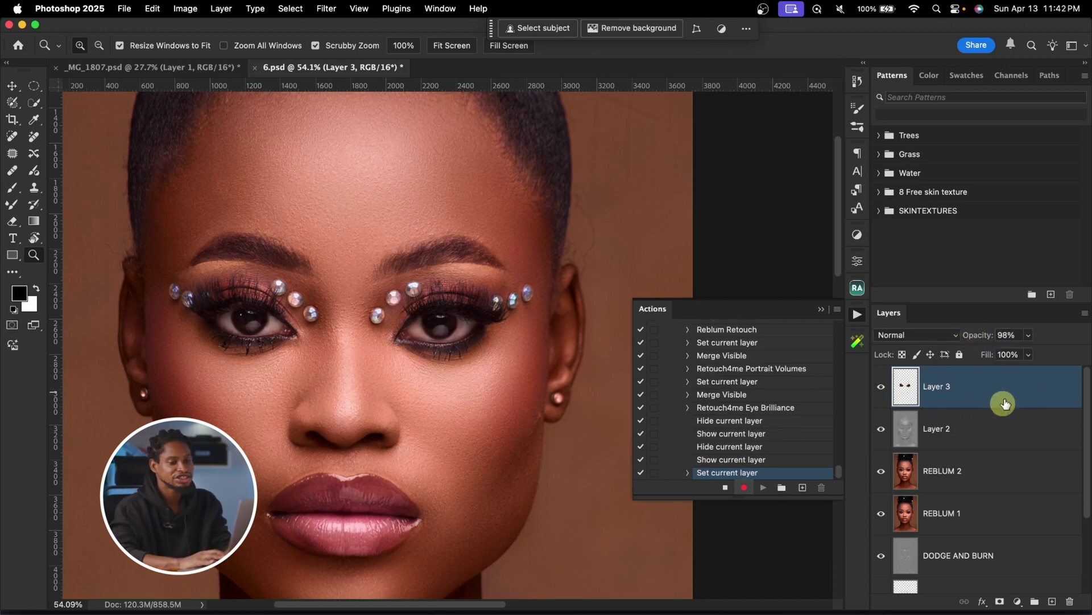
# Rename the Portrait Volumes layer as CONTOURING DNB and the Eye Brilliance layer as EYE WHITE
pyautogui.click(941, 430)
pyautogui.write('coN')
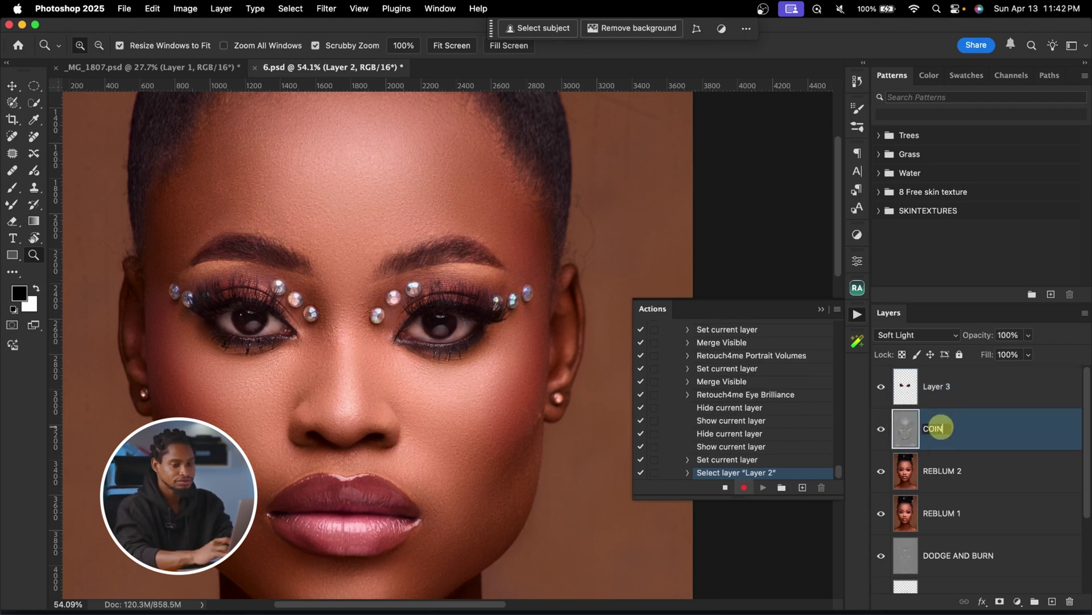
pyautogui.write('TOURING DNB')
pyautogui.press('Return')
pyautogui.doubleClick(942, 388)
pyautogui.write('EYE WHITE')
pyautogui.press('Return')
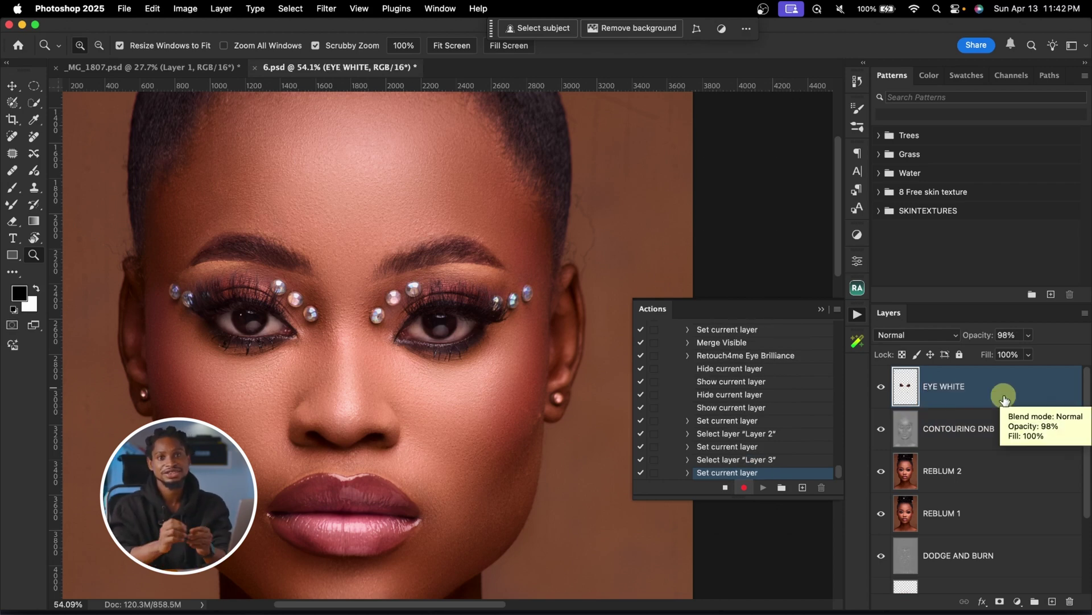
# Stamp the visible layers into a new layer, open Retouch4me Face Make on it, and compare the portrait with Makeup off and on
pyautogui.press('alt+shift+super+e')
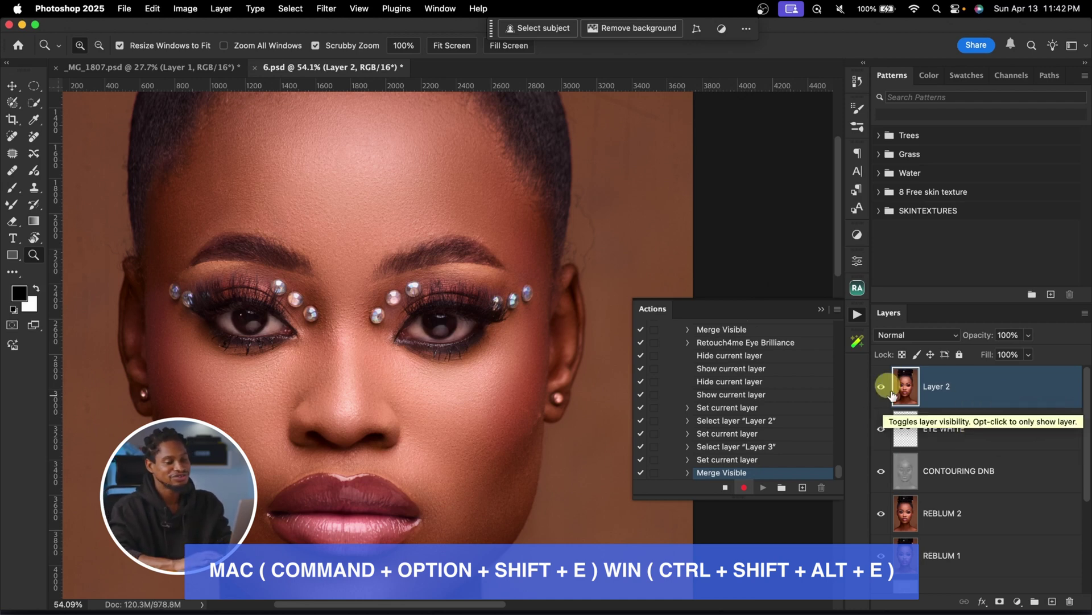
pyautogui.click(326, 8)
pyautogui.moveTo(391, 342)
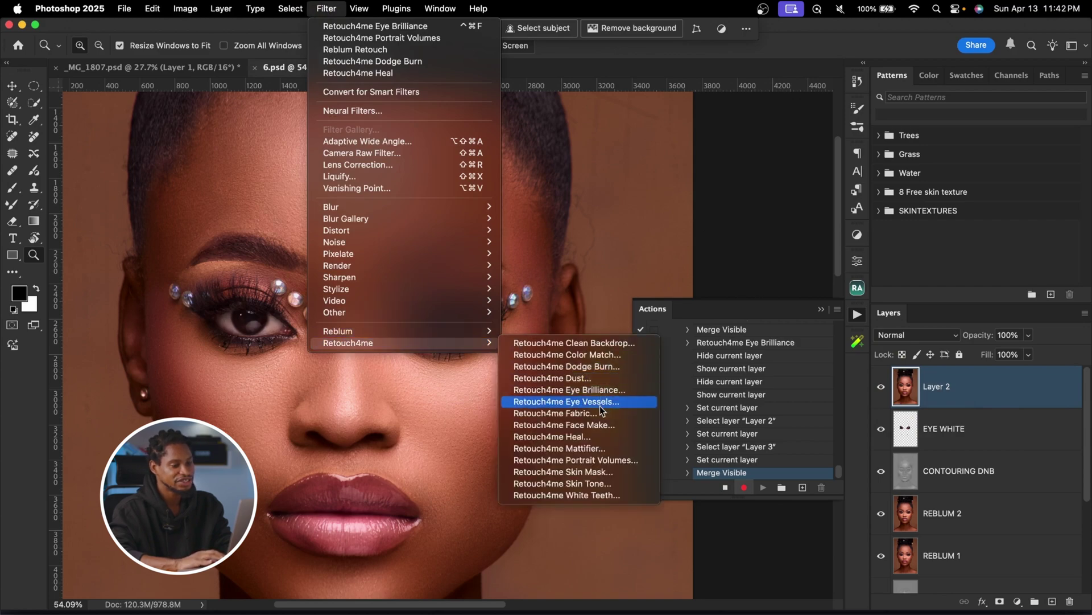
pyautogui.click(597, 426)
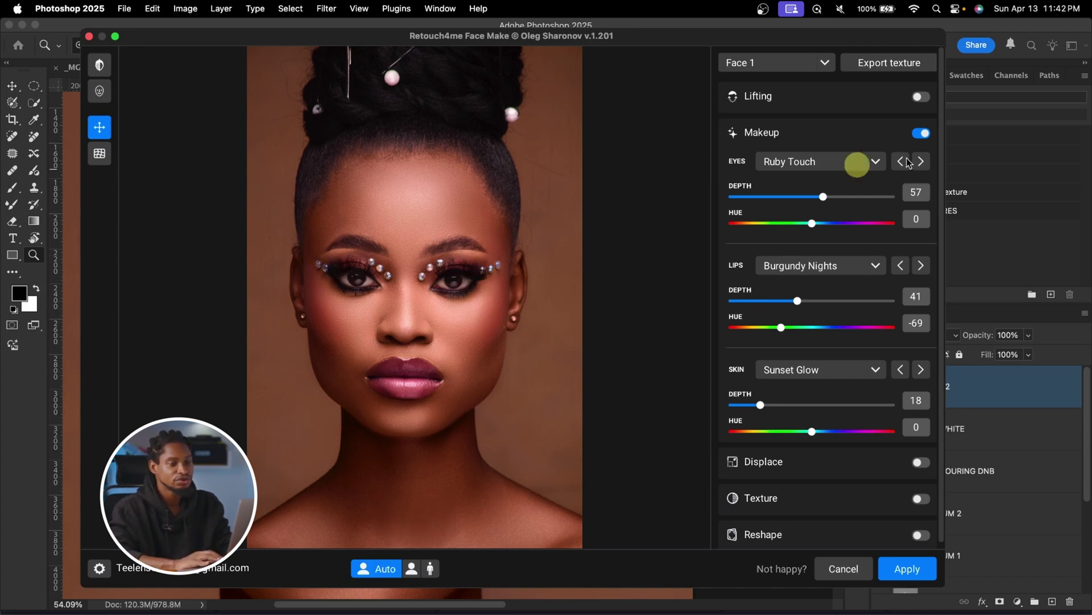
pyautogui.click(922, 133)
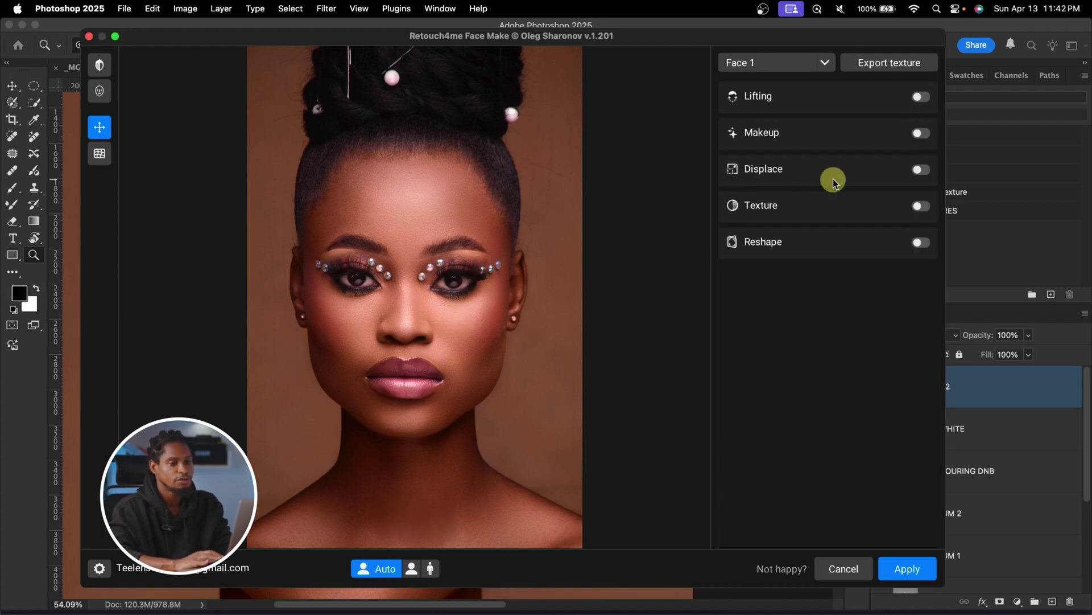
pyautogui.click(922, 133)
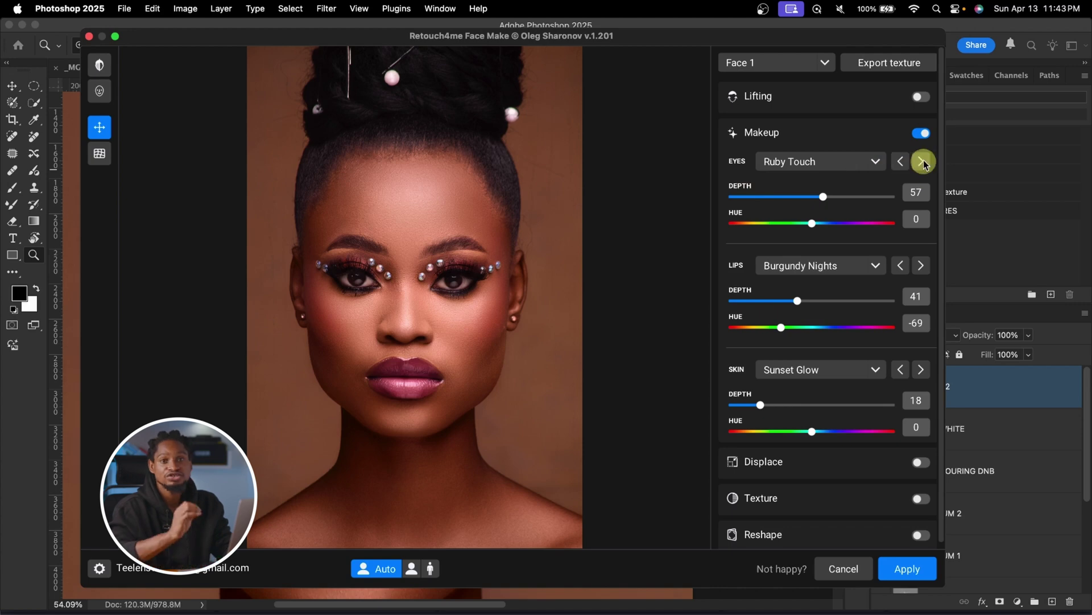
# Try Foxy Smoke, Rose Eclipse and Sapphire Gaze for the eye makeup, return to Ruby Touch and set its depth to 51
pyautogui.click(922, 162)
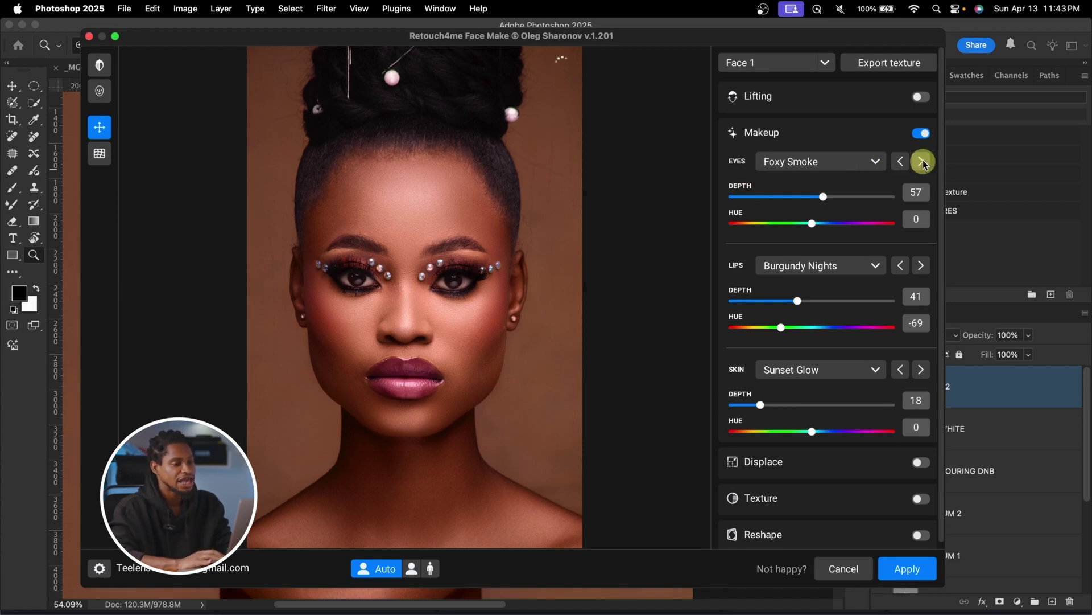
pyautogui.click(922, 162)
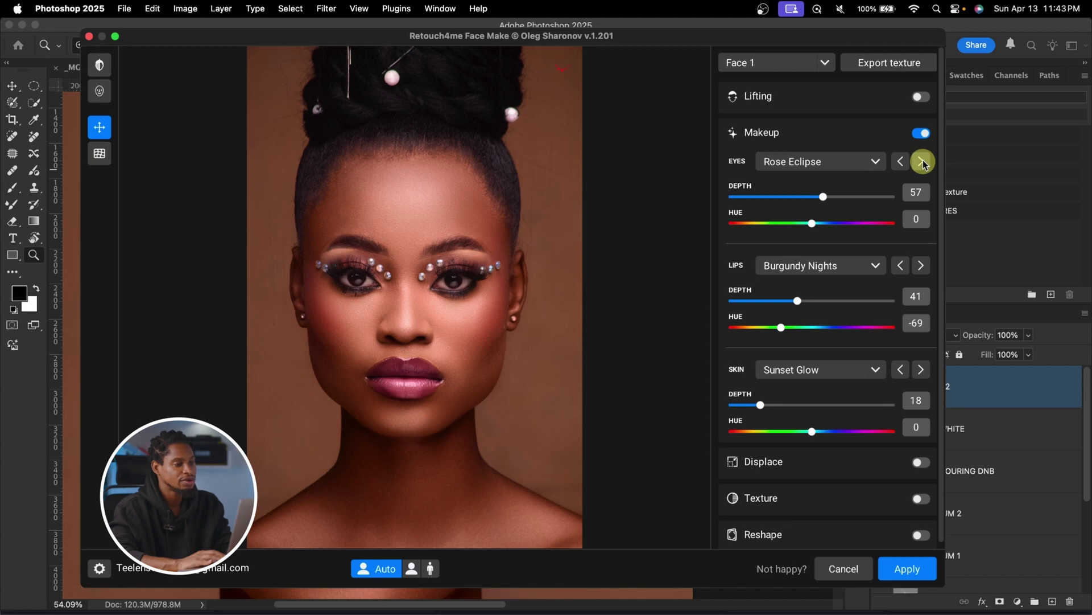
pyautogui.click(922, 164)
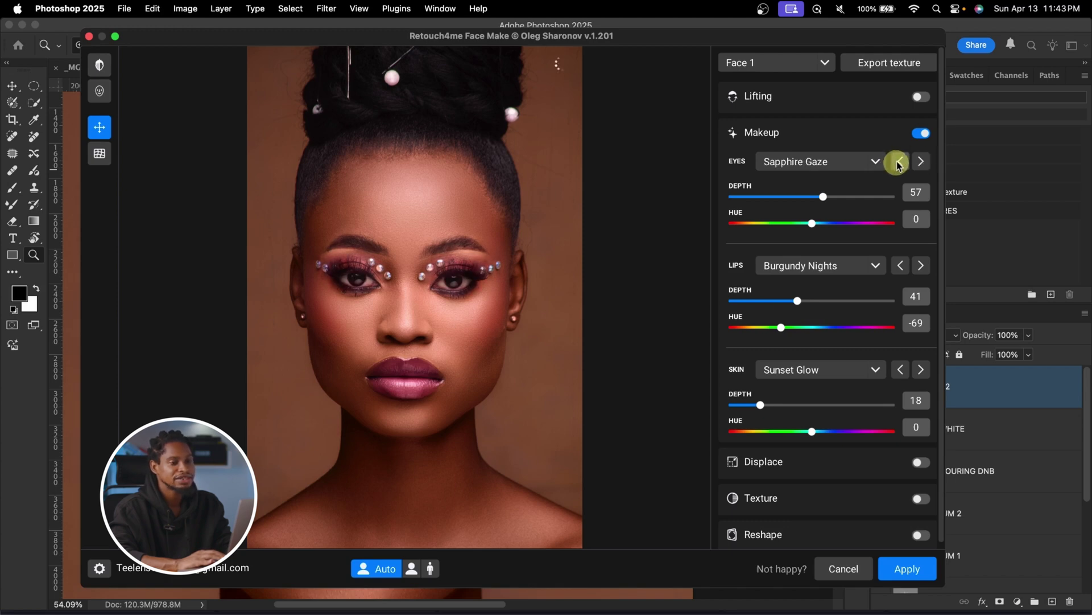
pyautogui.click(900, 164)
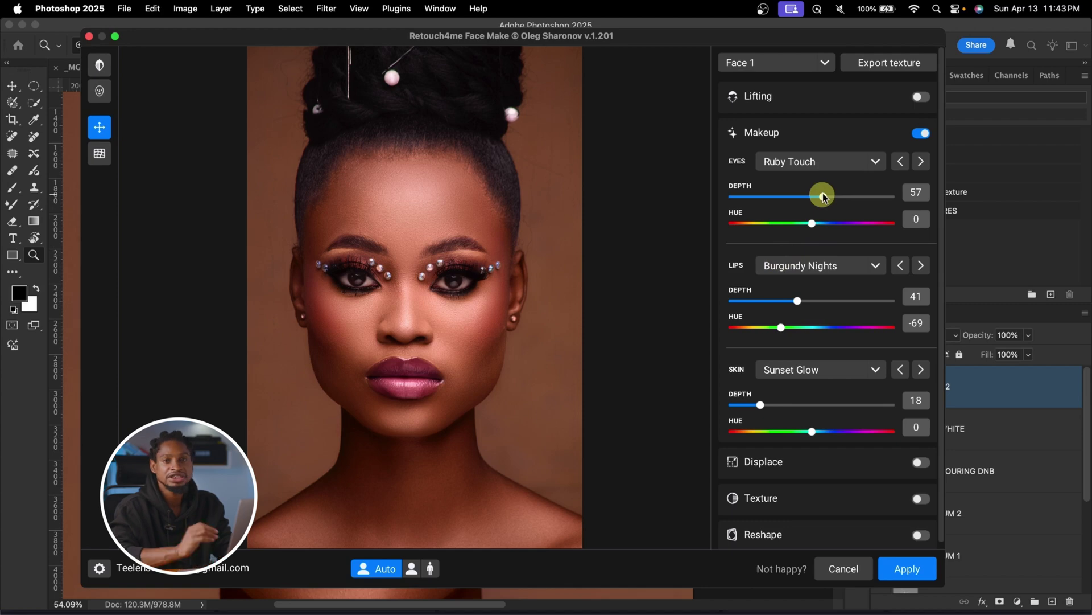
pyautogui.moveTo(822, 194)
pyautogui.mouseDown()
pyautogui.moveTo(902, 197)
pyautogui.moveTo(821, 198)
pyautogui.mouseUp()
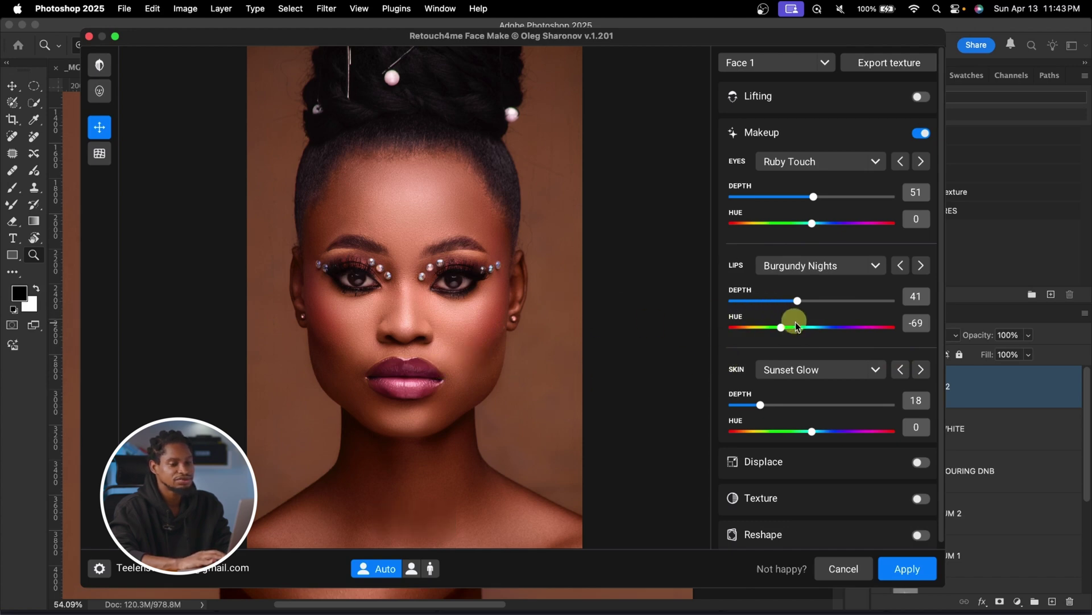
# Set the Burgundy Nights lip makeup to depth 39 and hue -6
pyautogui.moveTo(785, 330); pyautogui.dragTo(795, 305)
pyautogui.click(797, 300)
pyautogui.click(830, 329)
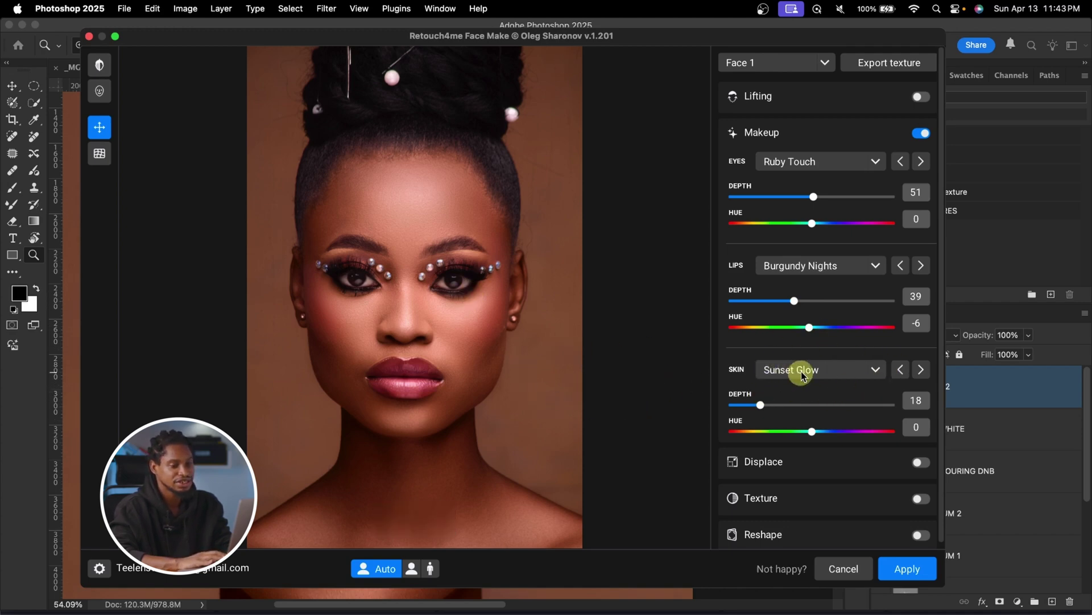
# Change the skin makeup to Dark Desire with depth 62 and hue -80, and apply Face Make
pyautogui.click(877, 375)
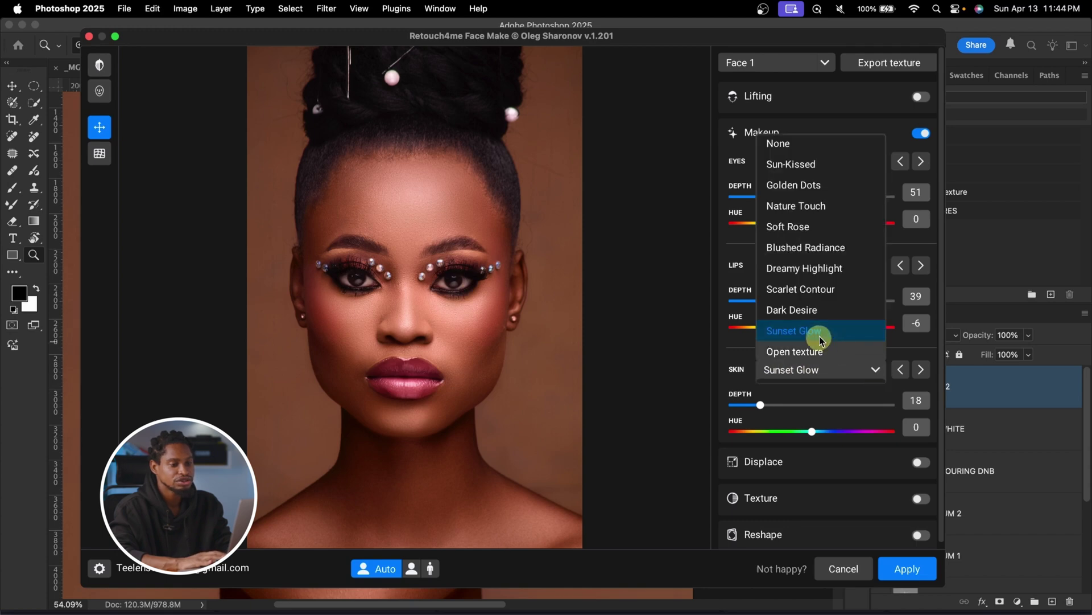
pyautogui.click(811, 311)
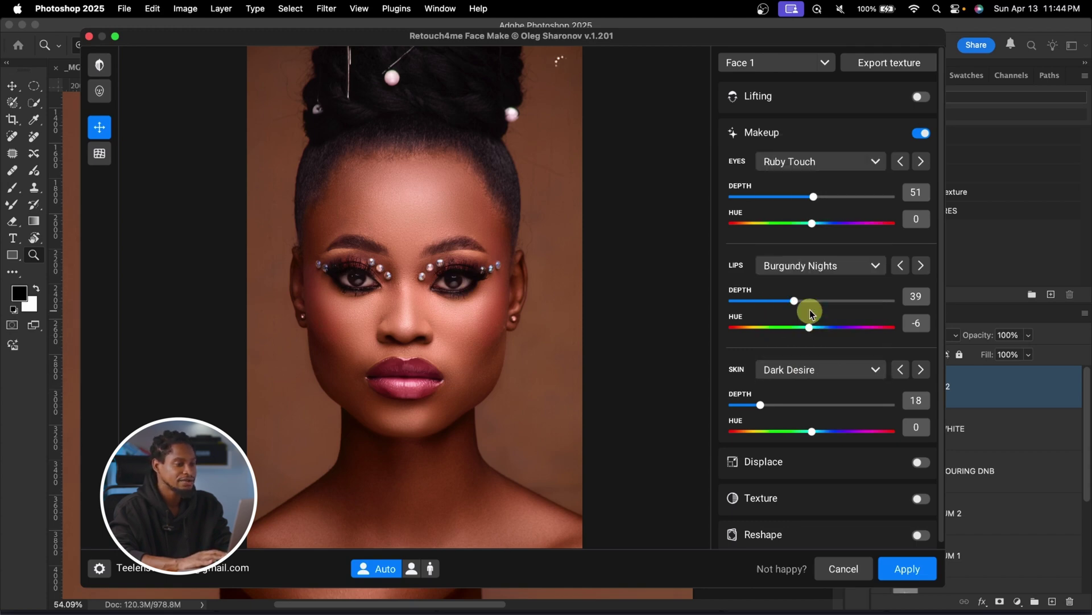
pyautogui.moveTo(767, 406); pyautogui.dragTo(836, 408)
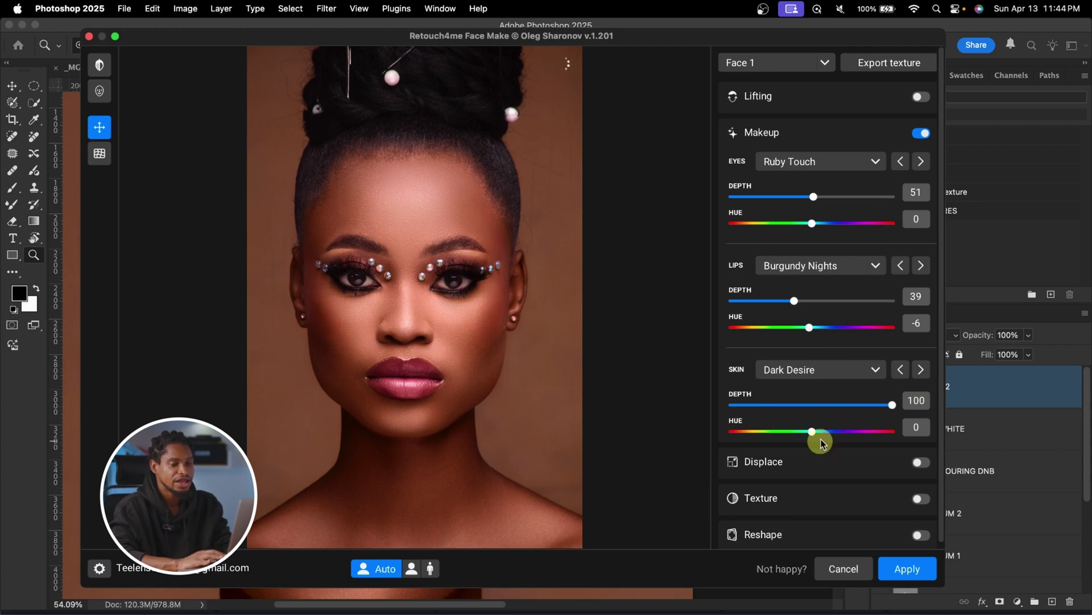
pyautogui.moveTo(812, 435); pyautogui.dragTo(775, 439)
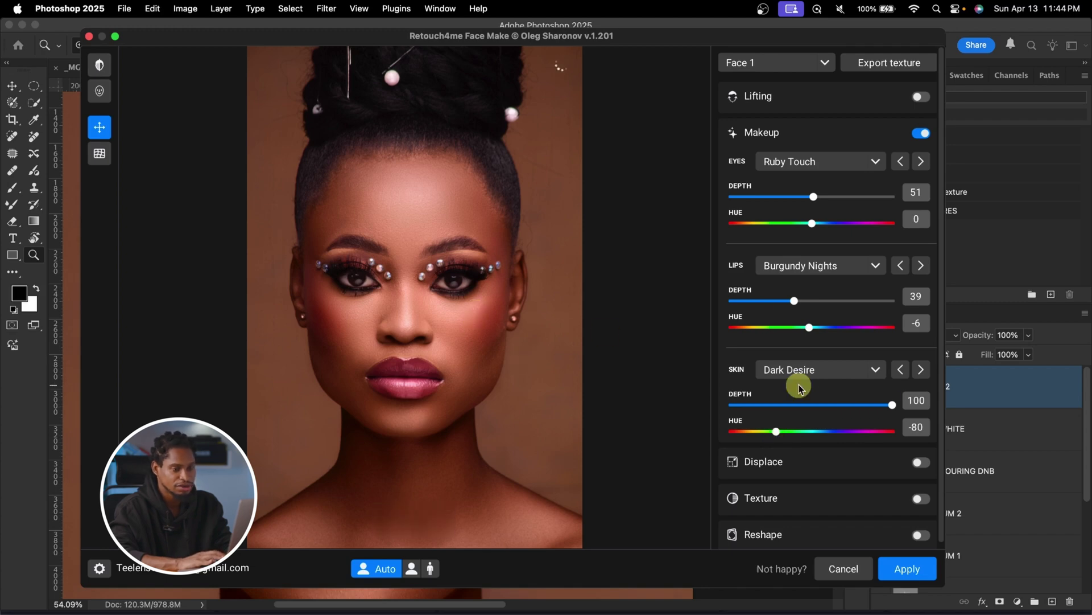
pyautogui.moveTo(892, 406); pyautogui.dragTo(874, 406)
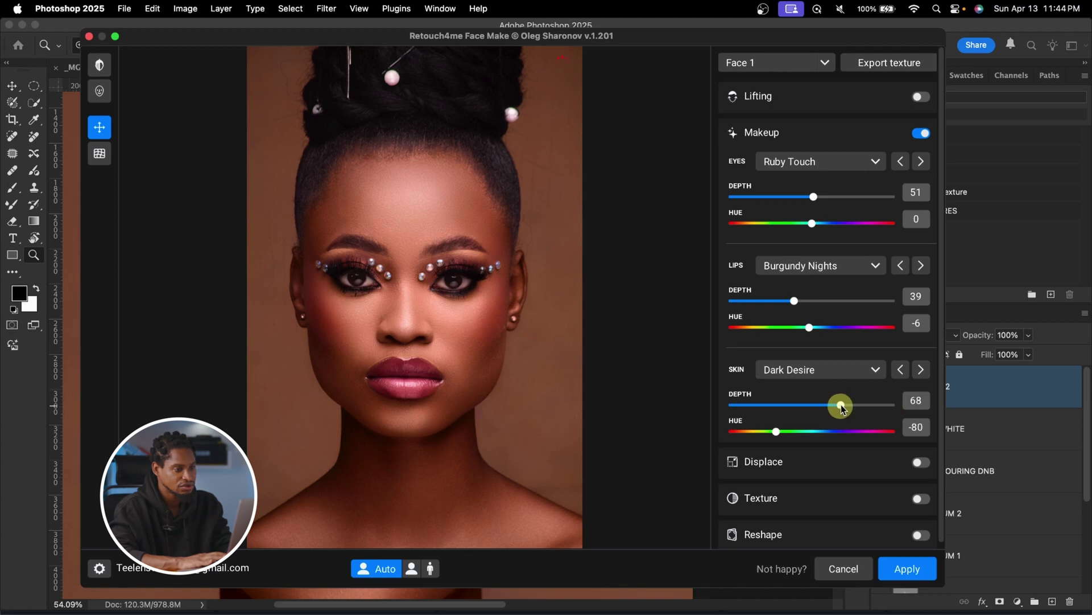
pyautogui.moveTo(834, 408); pyautogui.dragTo(832, 405)
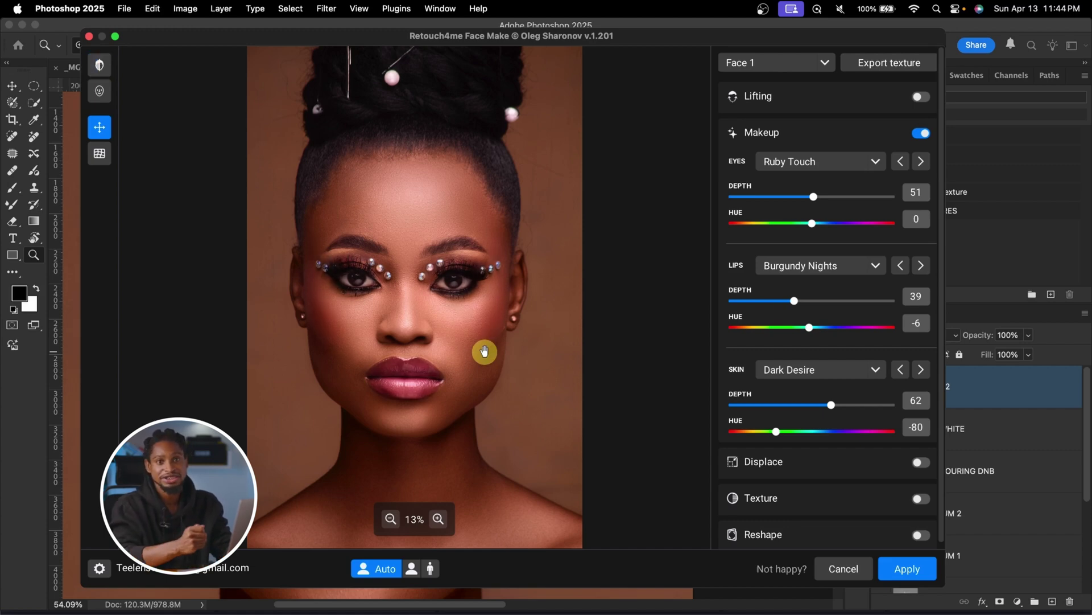
pyautogui.click(911, 567)
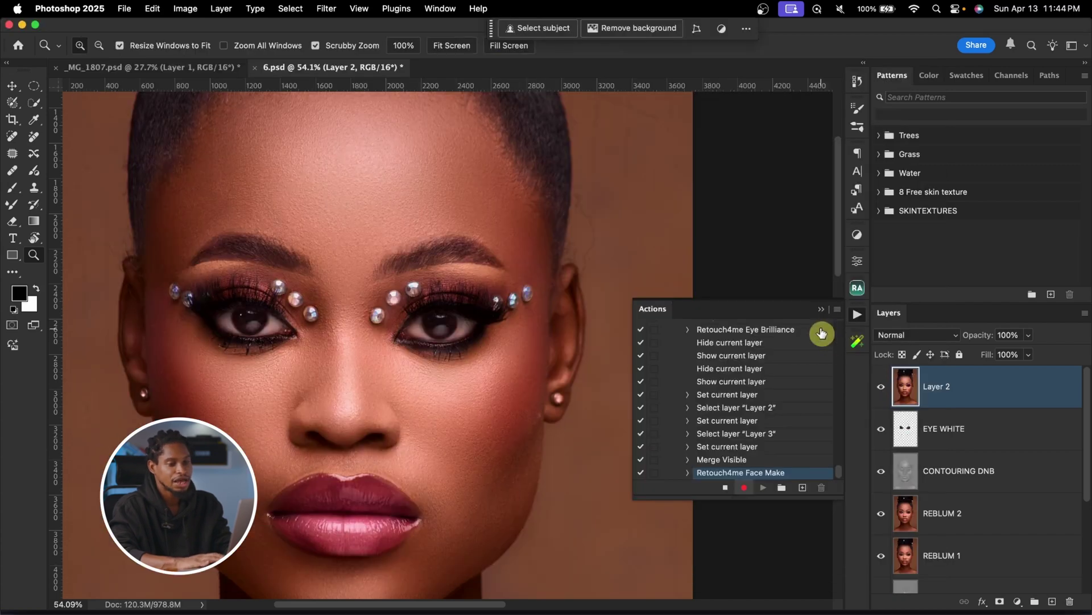
# Set the Face Make layer's opacity to 64% and rename it as MAKE. UP
pyautogui.moveTo(989, 338); pyautogui.dragTo(971, 336)
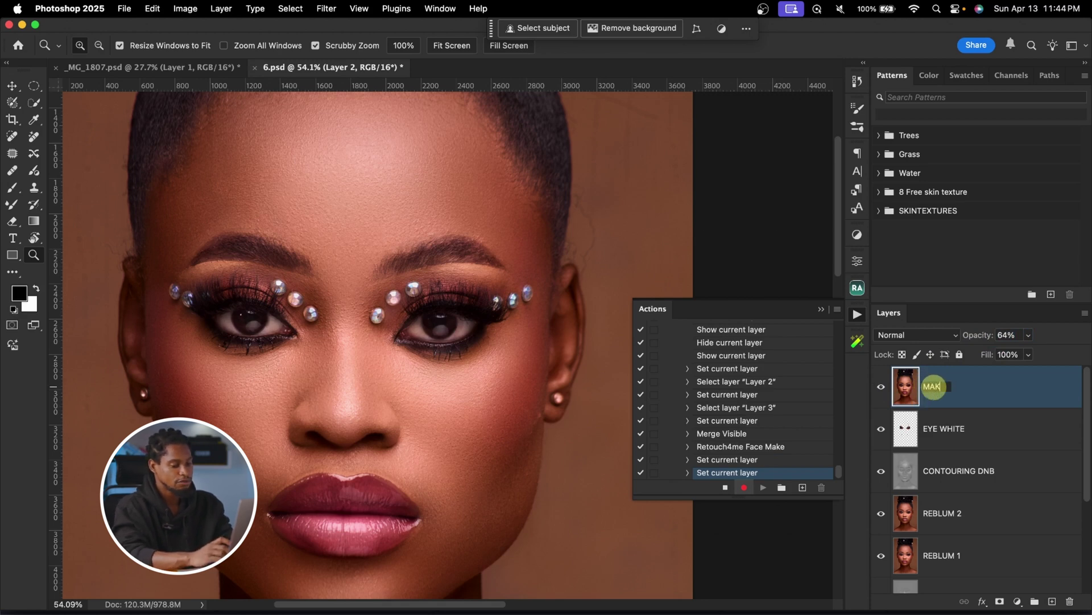
pyautogui.write('MAKE. UP')
pyautogui.press('Return')
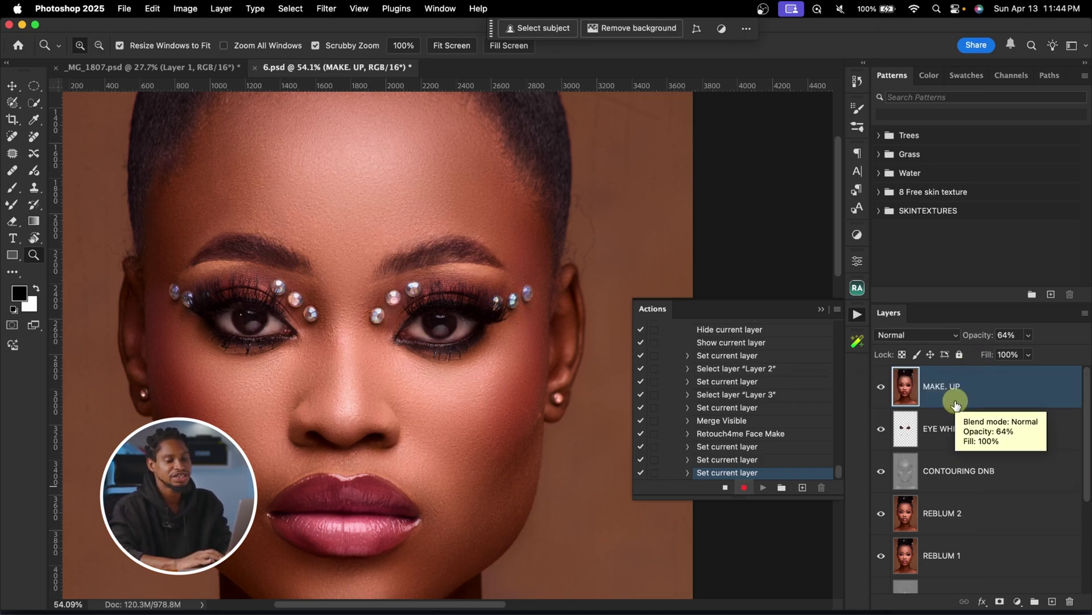
# Group all layers from MAKE. UP down to HEAL and rename the group as AI RETOUCH
pyautogui.scroll(-3, 978, 522)
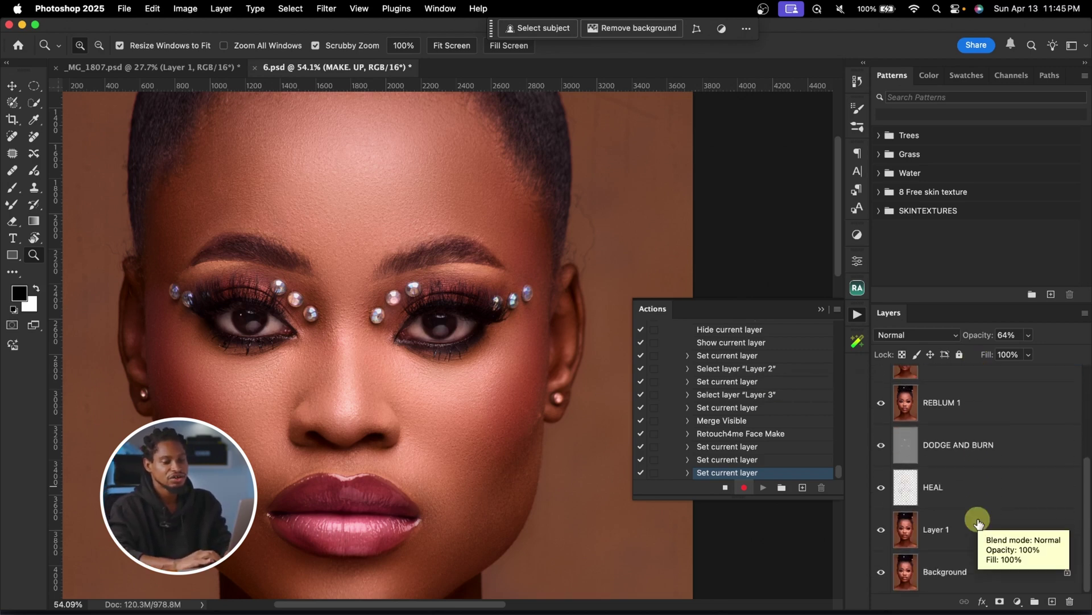
pyautogui.keyDown('shift'); pyautogui.click(993, 490); pyautogui.keyUp('shift')
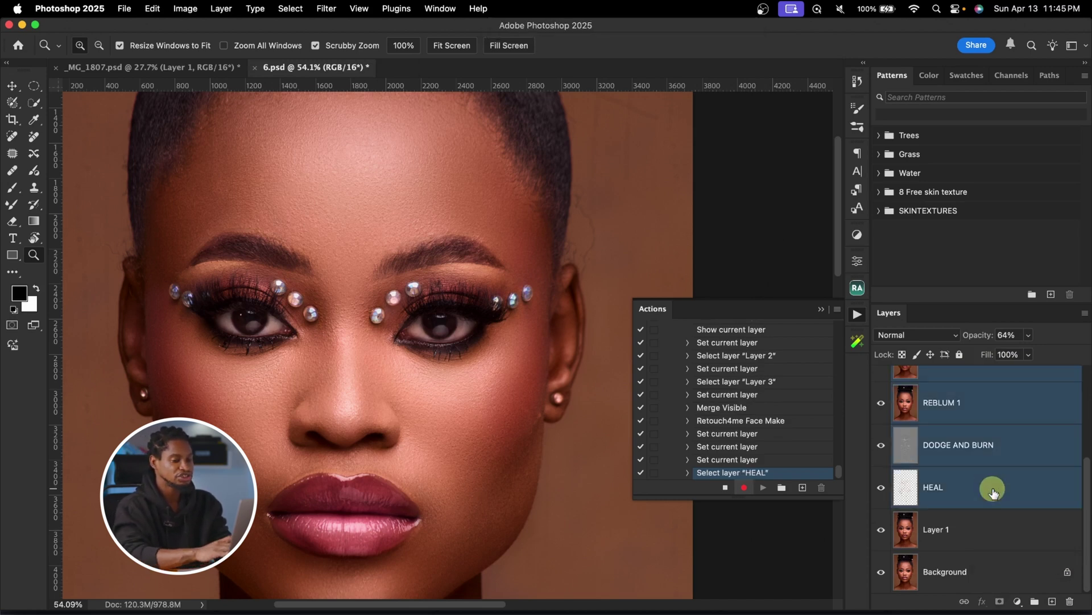
pyautogui.press('super+g')
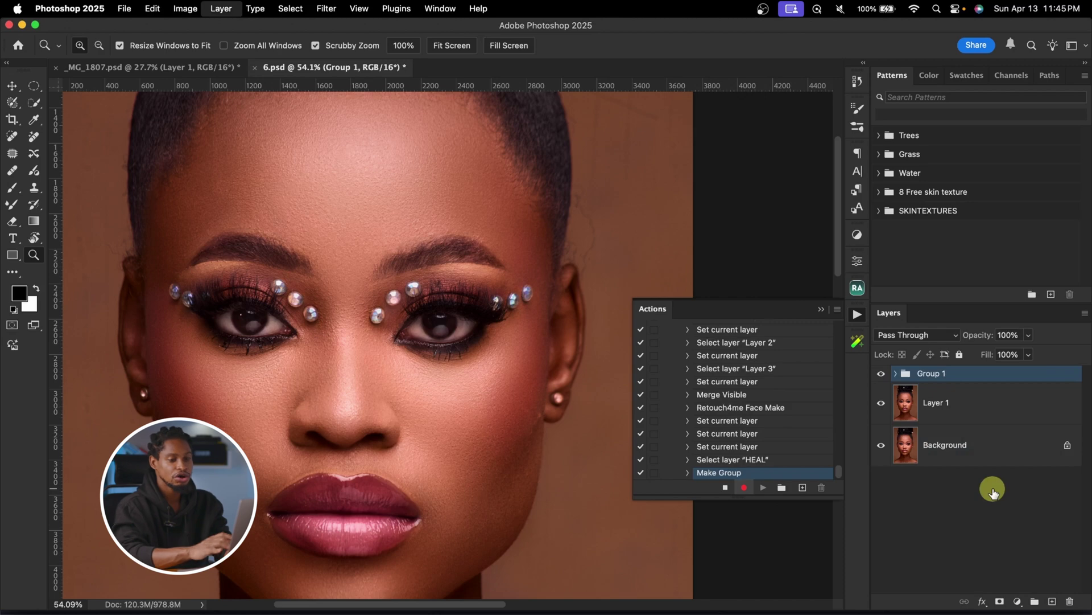
pyautogui.doubleClick(929, 375)
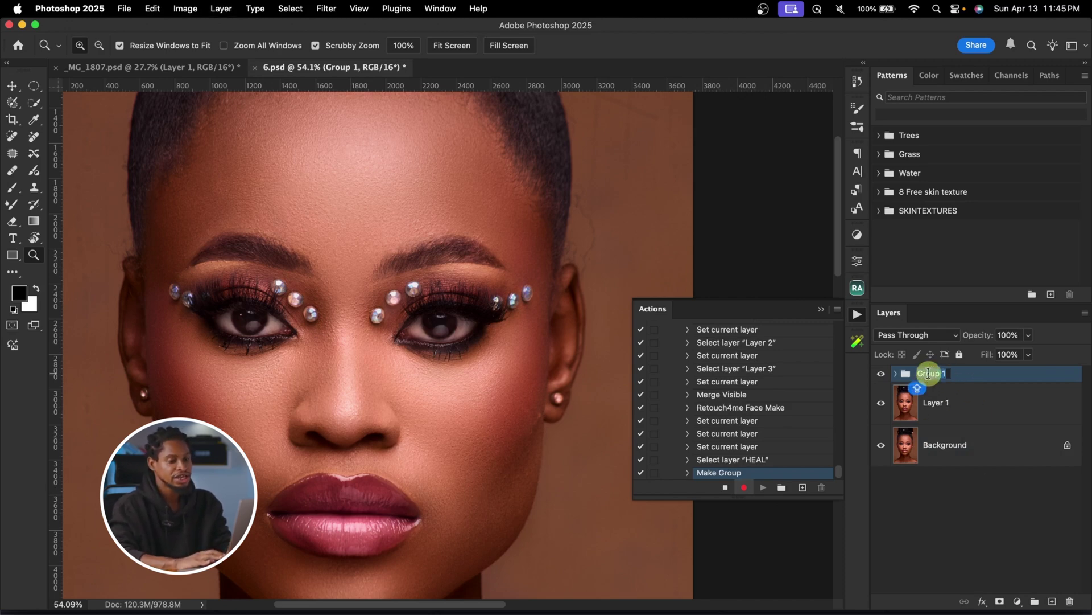
pyautogui.write('AI RETOUCH')
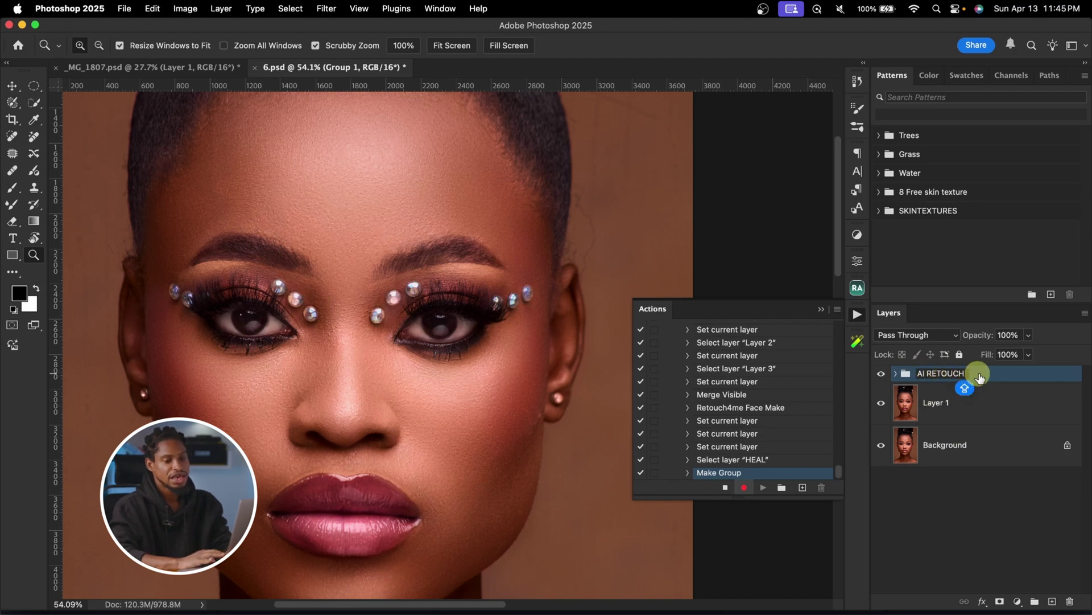
pyautogui.press('Return')
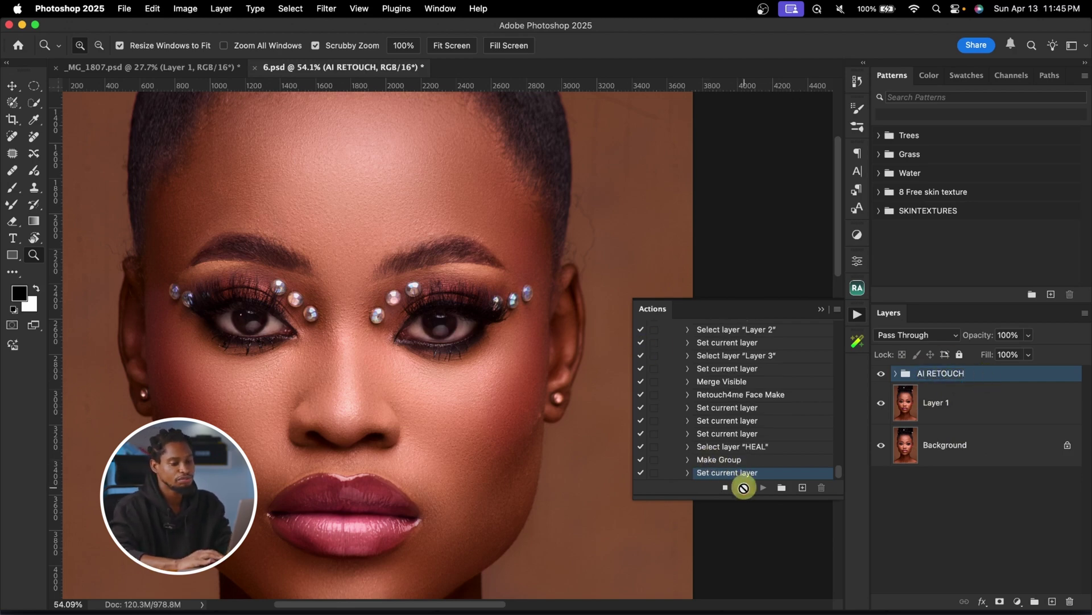
# Stop recording the action and display the actions list in Button Mode
pyautogui.click(725, 488)
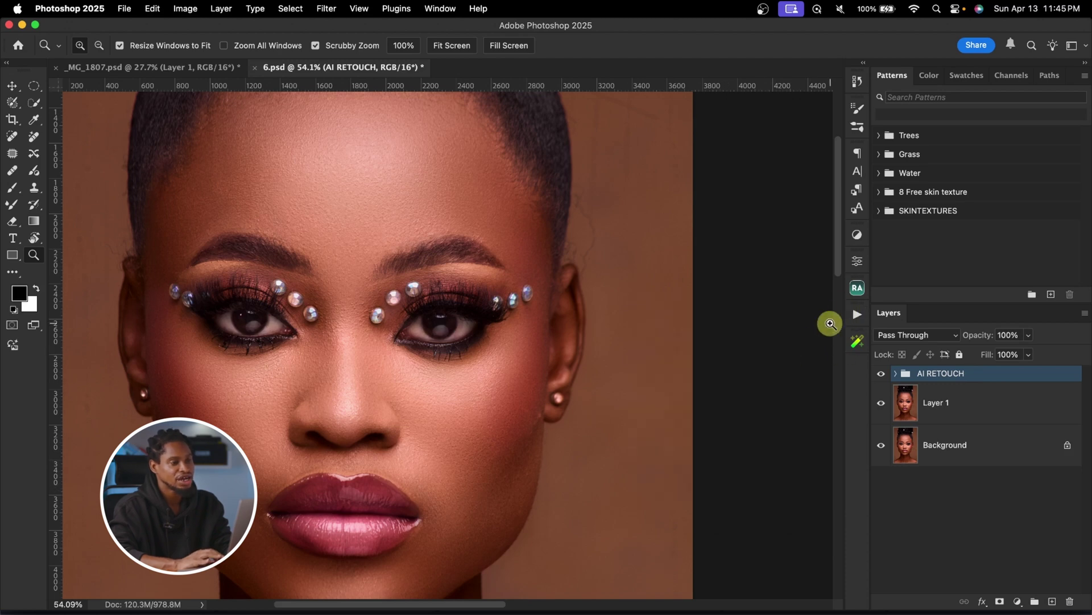
pyautogui.click(441, 9)
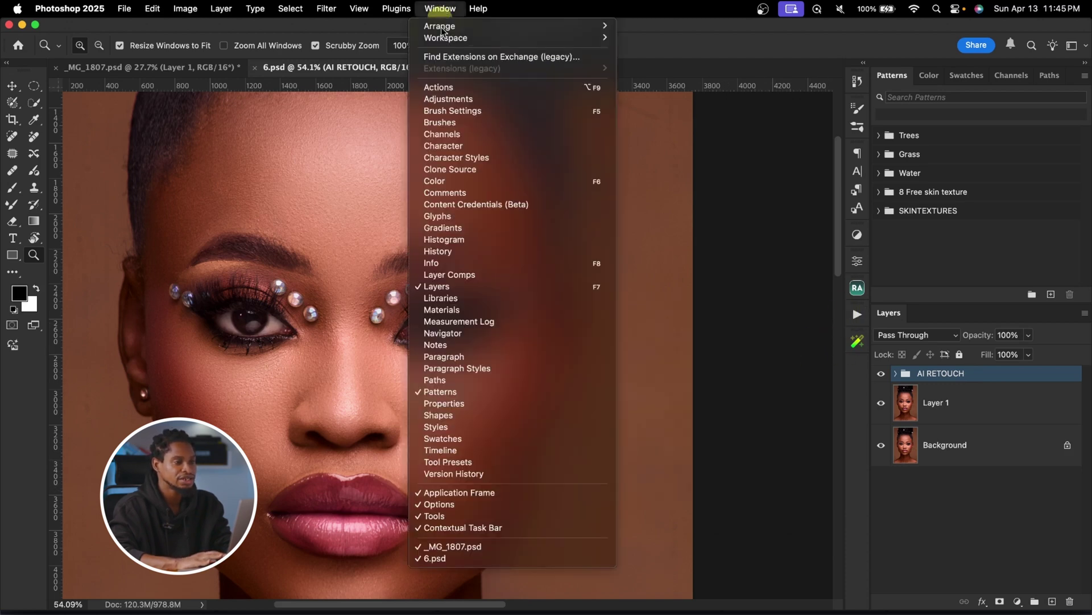
pyautogui.click(453, 89)
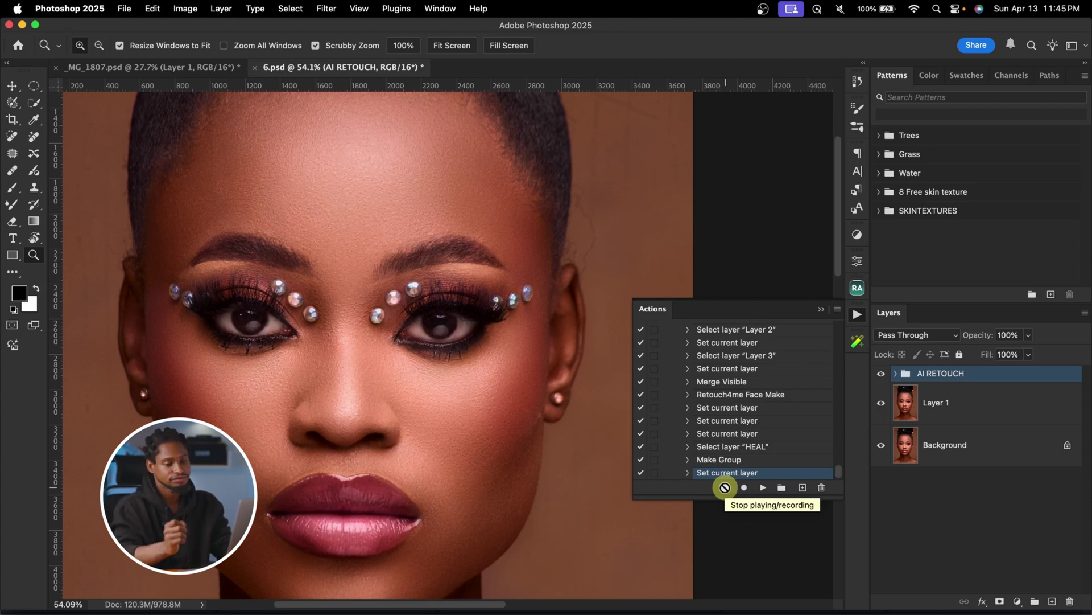
pyautogui.click(725, 487)
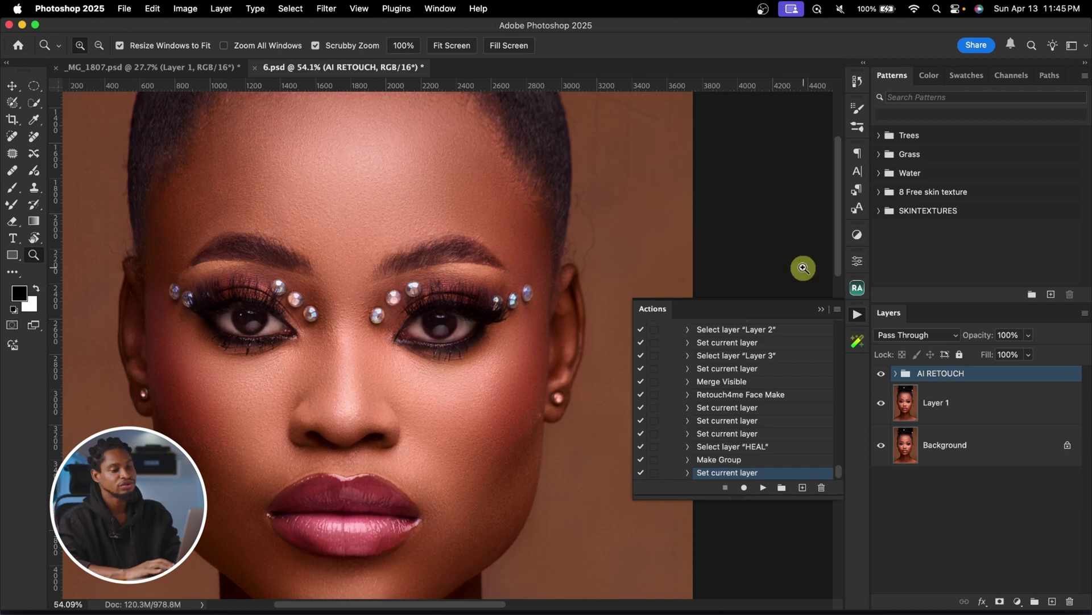
pyautogui.click(837, 311)
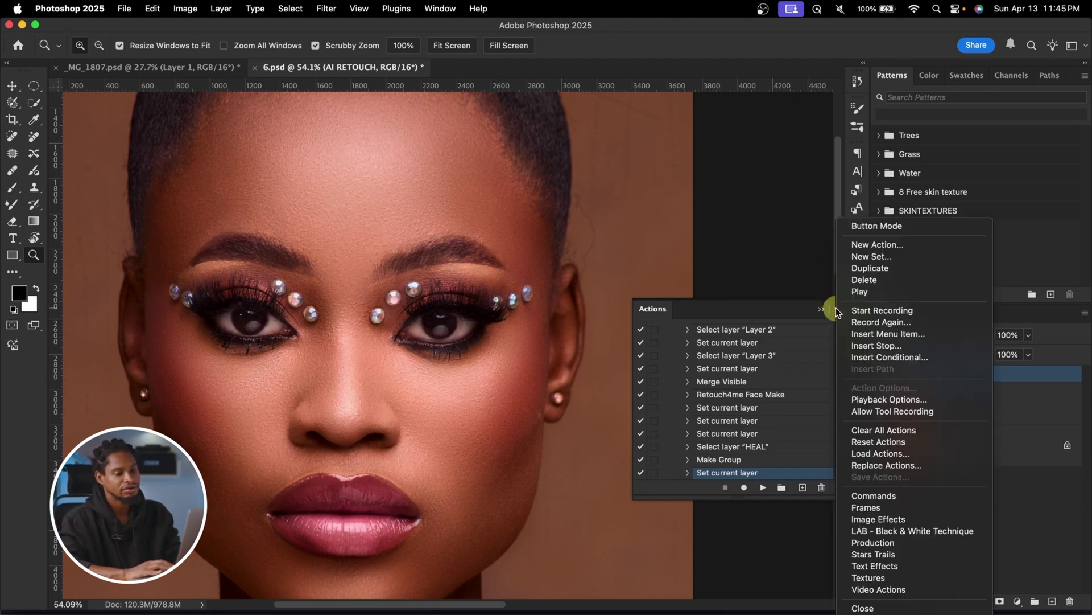
pyautogui.click(884, 227)
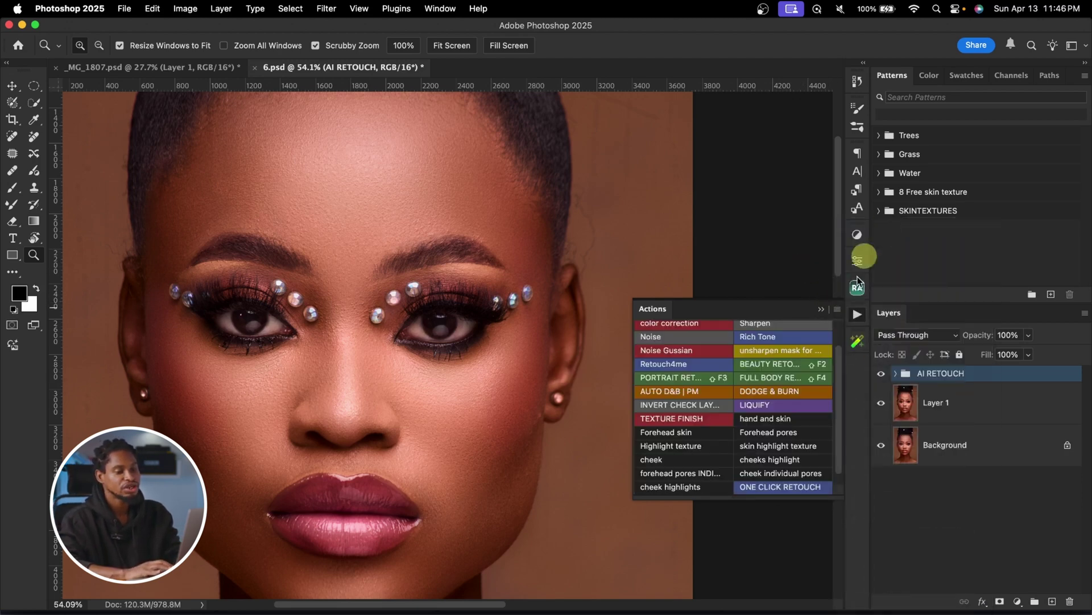
# Locate the AI ONE CLICK RETOUCH action and delete the AI RETOUCH group, keeping Layer 1 and Background
pyautogui.moveTo(840, 385); pyautogui.dragTo(680, 490)
pyautogui.click(651, 488)
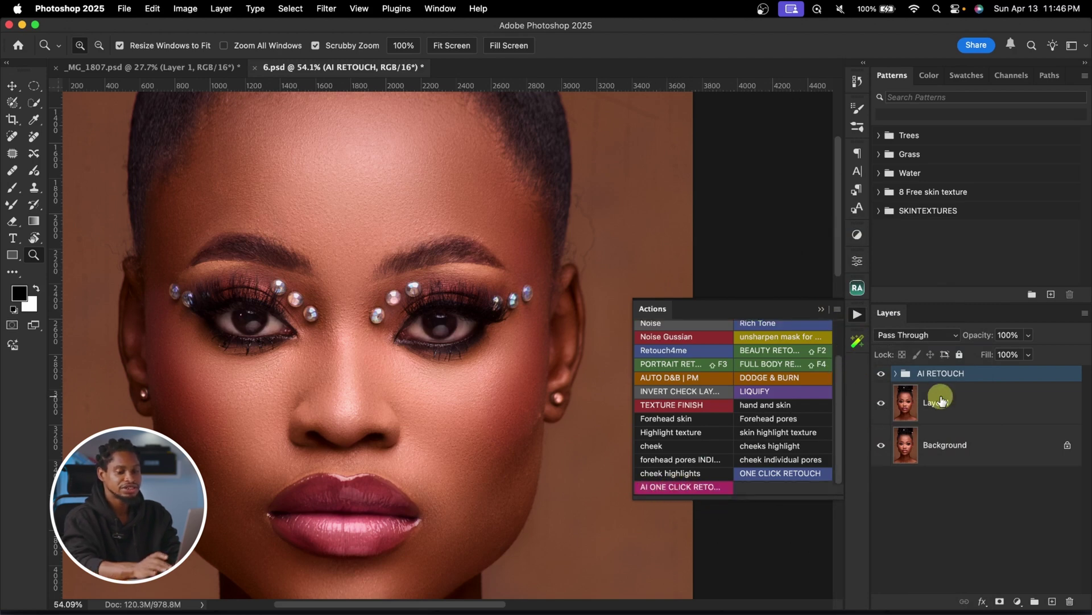
pyautogui.press('BackSpace')
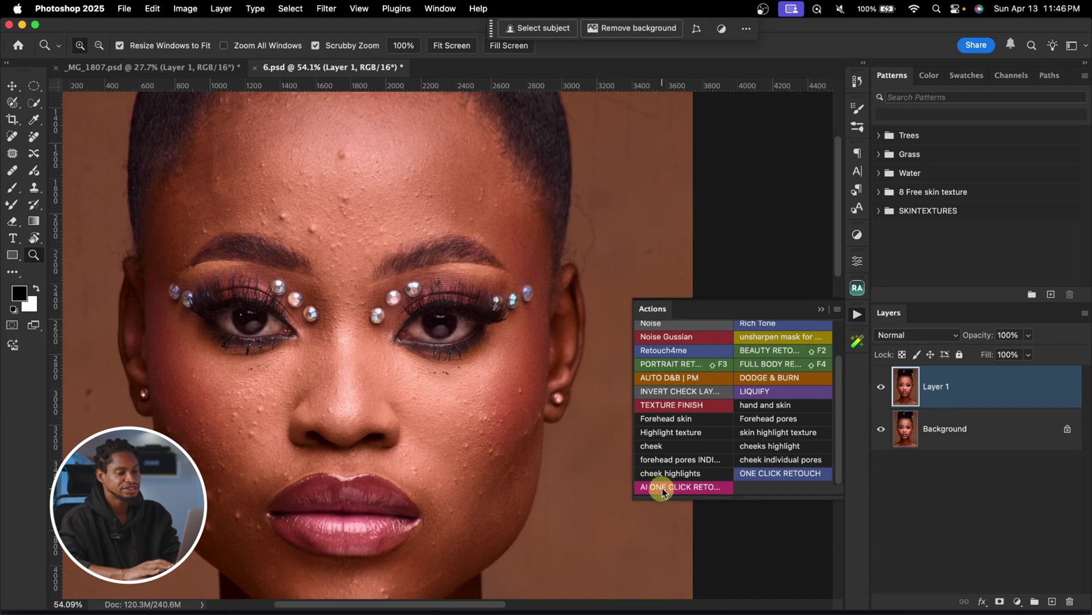